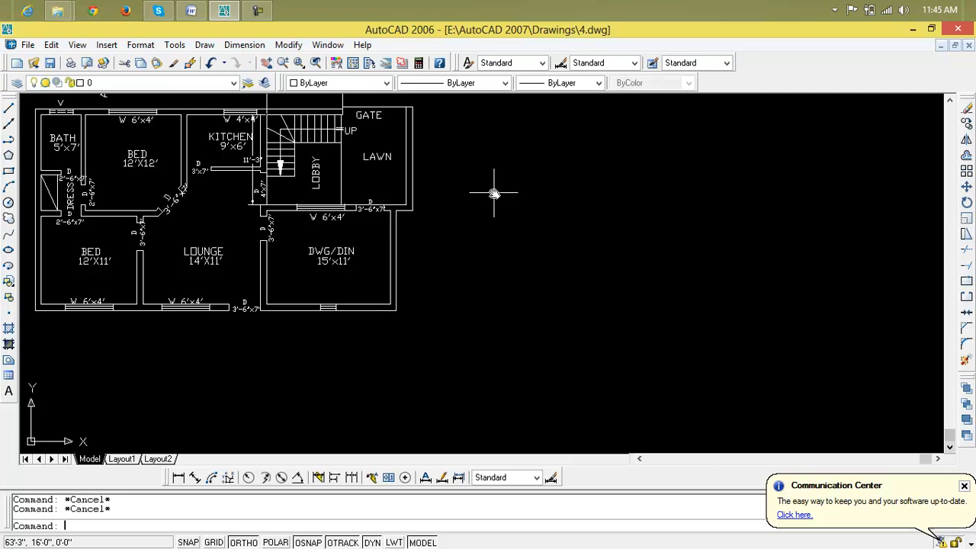
Draw a 40' horizontal line in the empty space to the right of the existing floor plan
type("l")
key("Return")
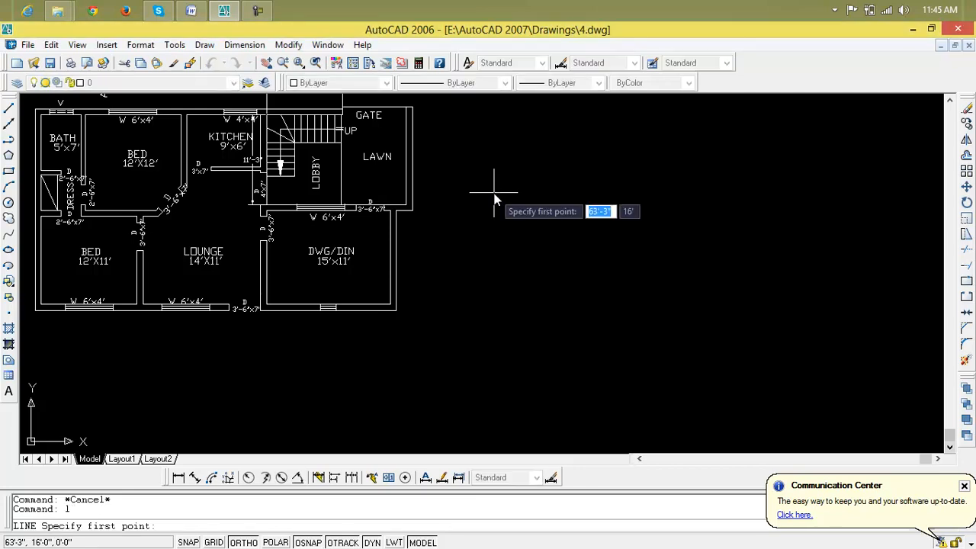
left_click(448, 113)
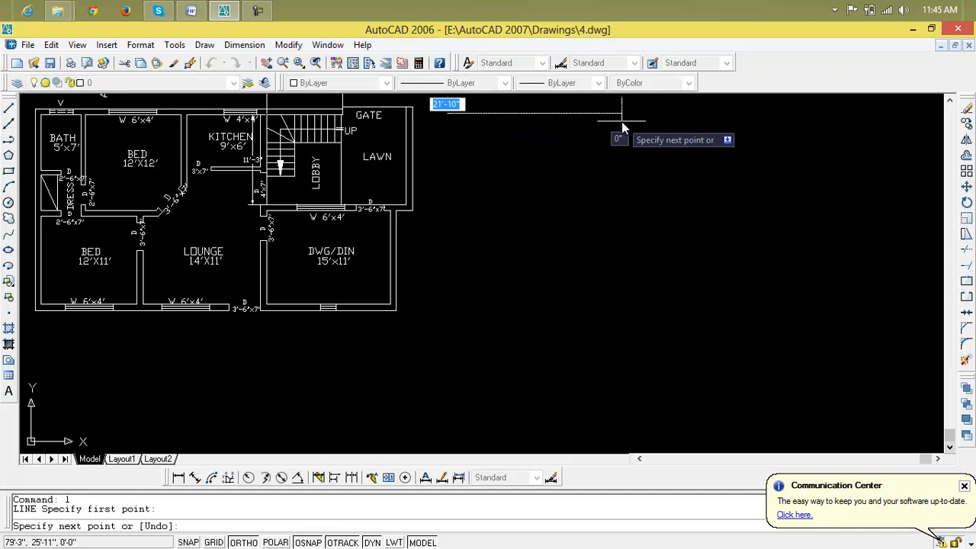
type("40'")
key("Return")
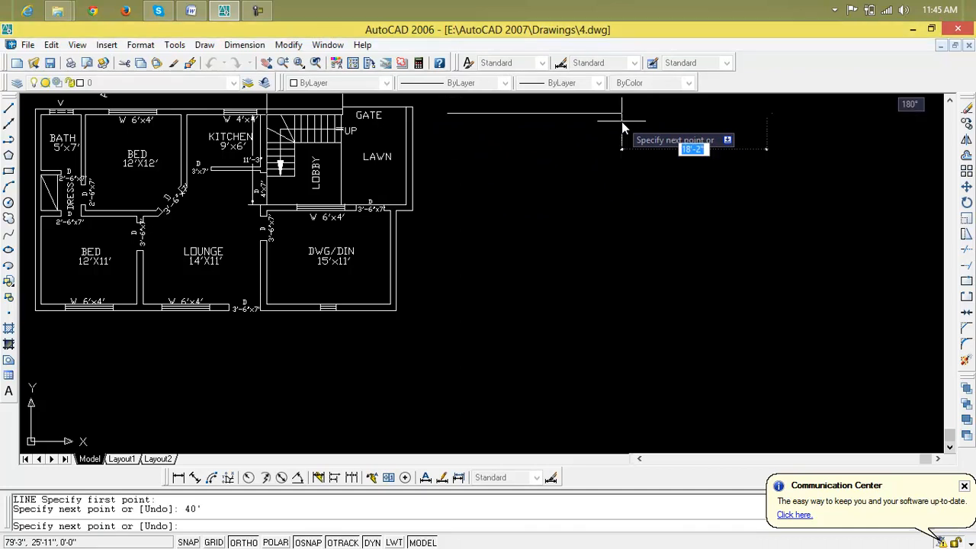
key("Return")
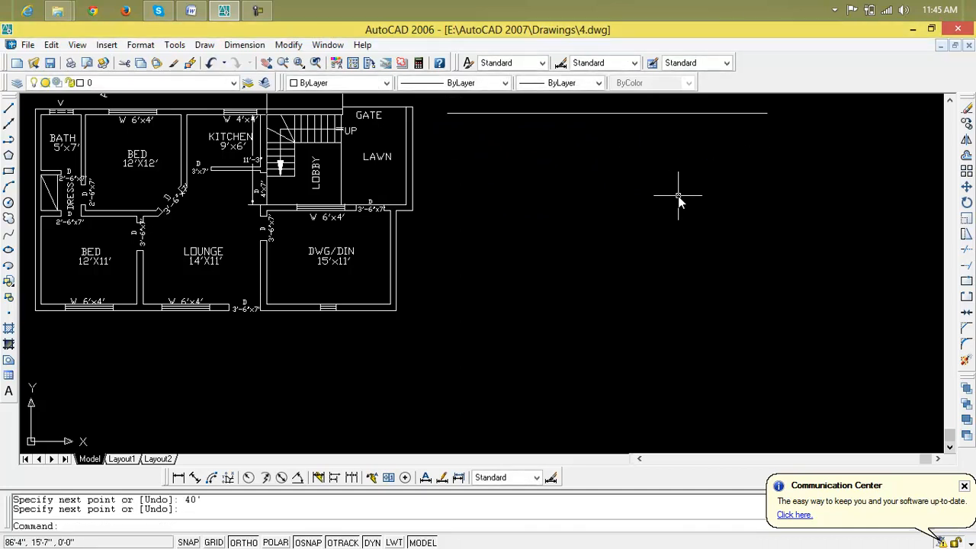
key("Escape")
key("Escape")
Draw a 40' vertical line downward from the left end of the new horizontal line
type("l")
key("Return")
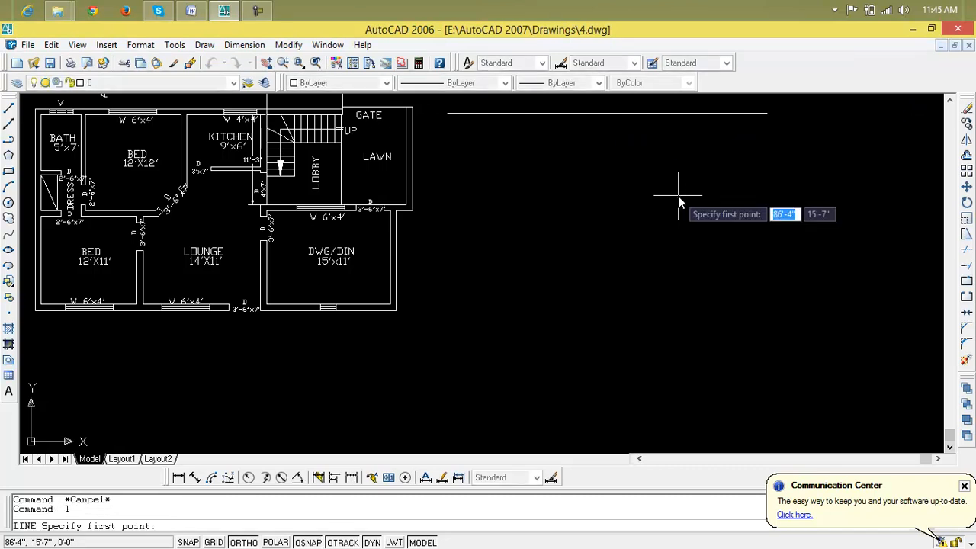
left_click(447, 114)
type("40'")
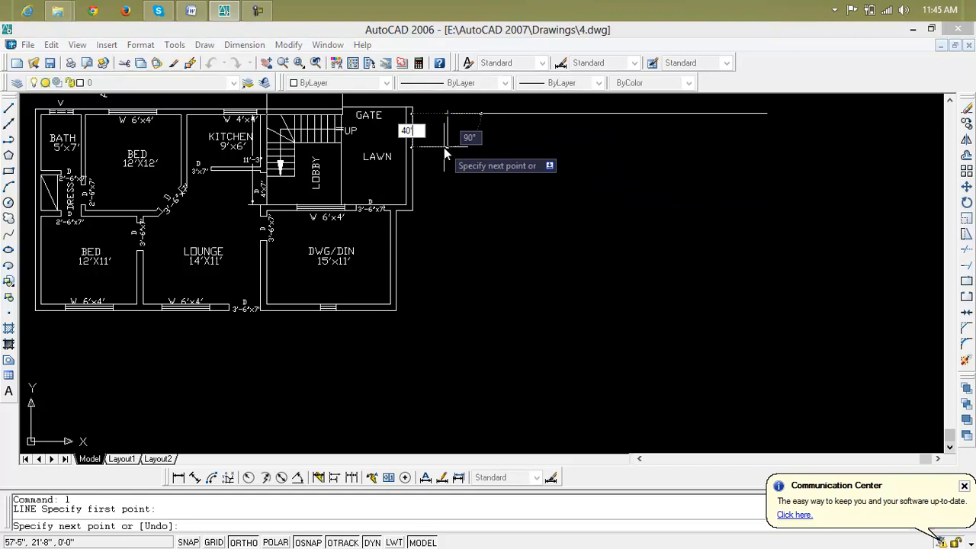
key("Return")
key("Escape")
key("Escape")
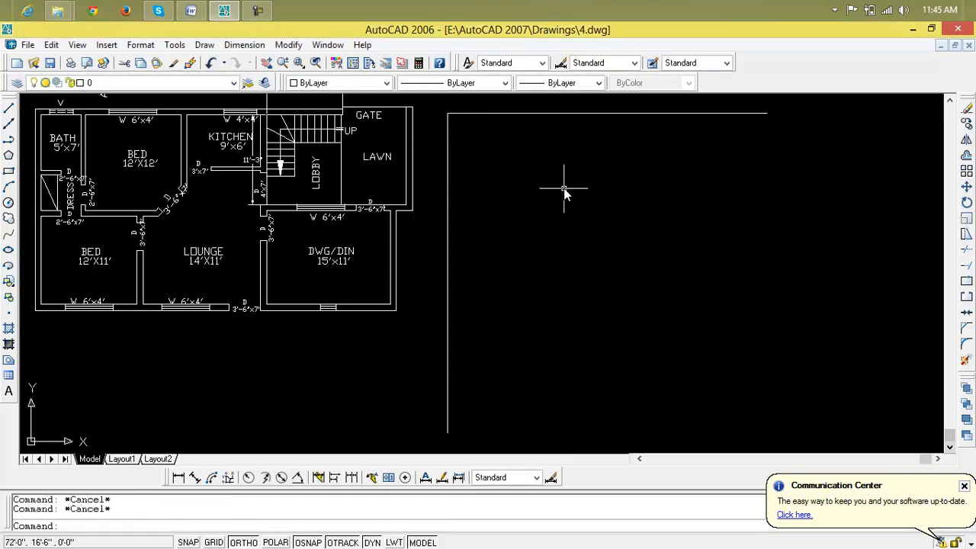
type("o")
key("Return")
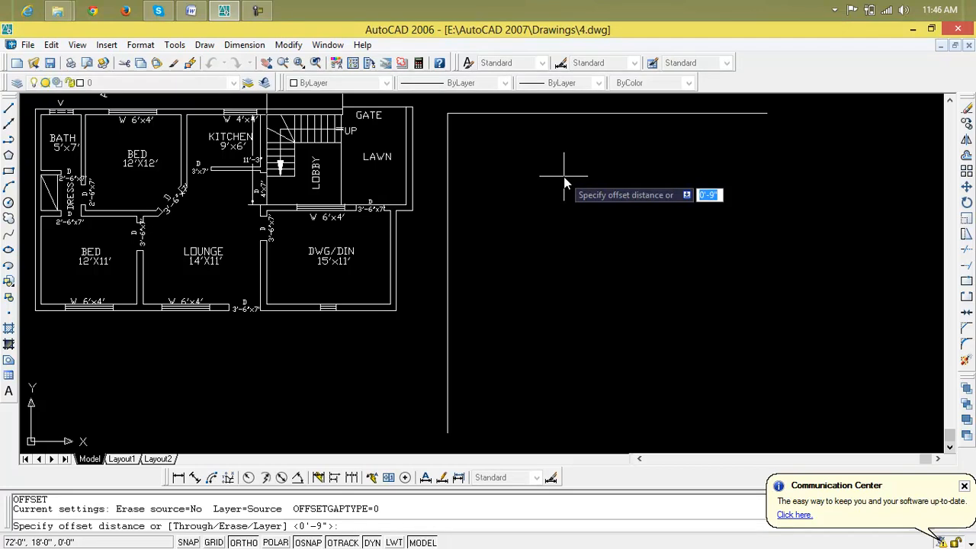
key("Escape")
key("Escape")
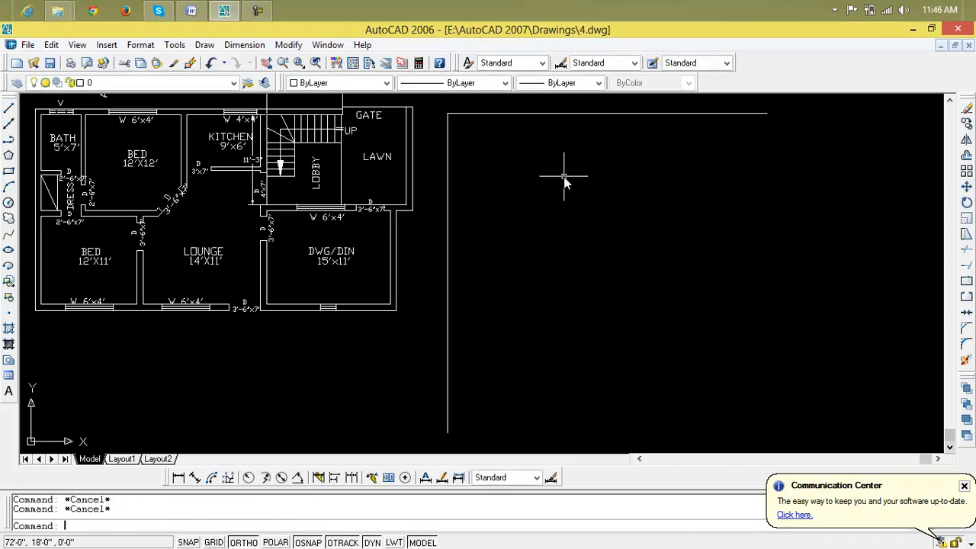
Offset the vertical line 5' to the right to mark the bath width
type("o")
key("Return")
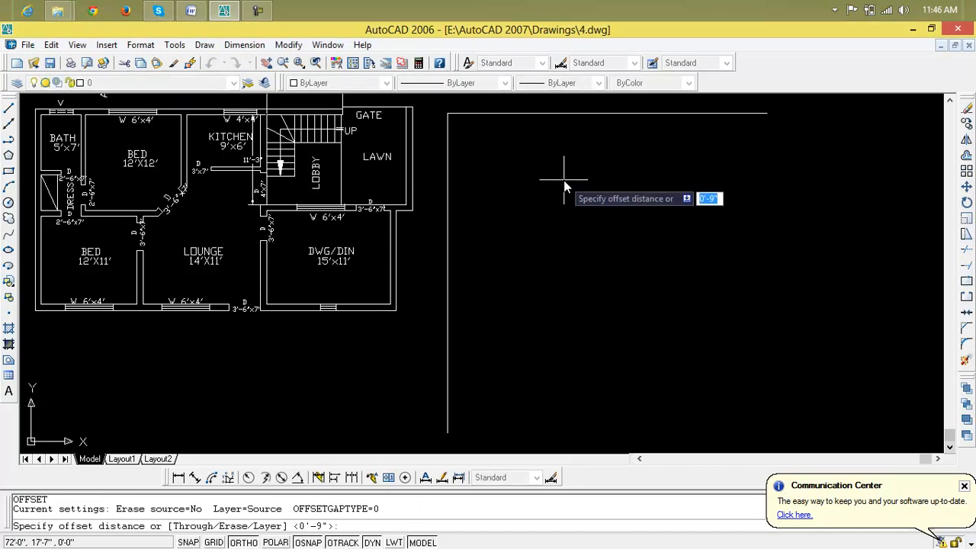
type("5'")
key("Return")
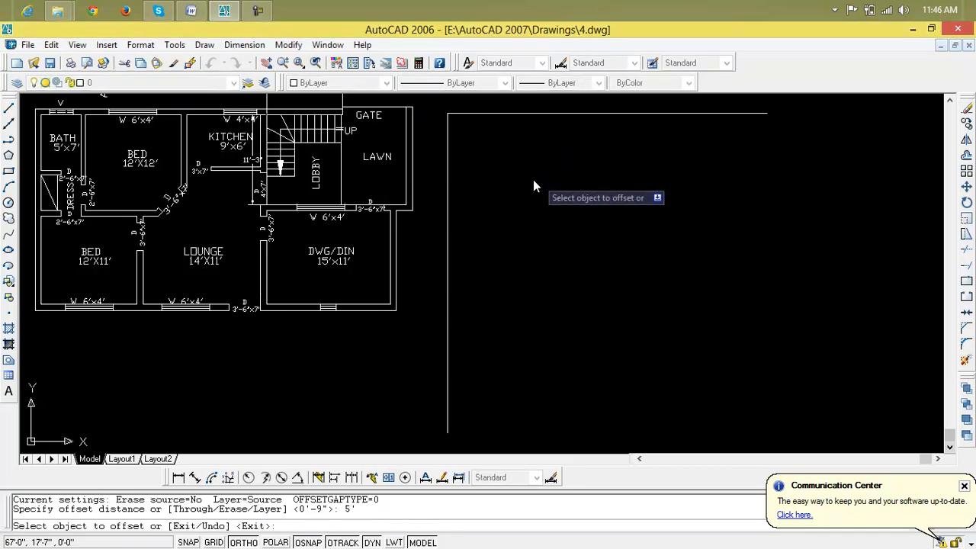
left_click(449, 201)
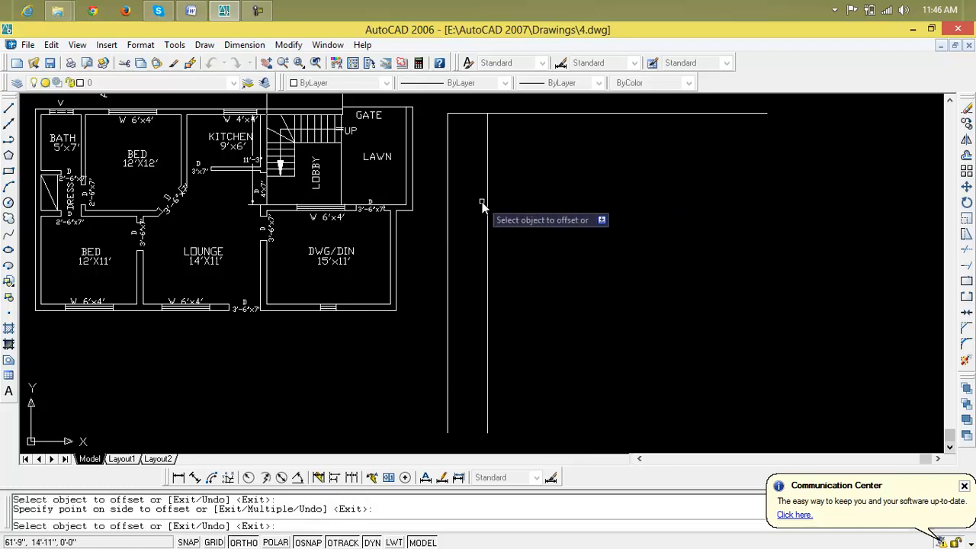
Try to change the offset distance to 7' for the next line
left_click(492, 248)
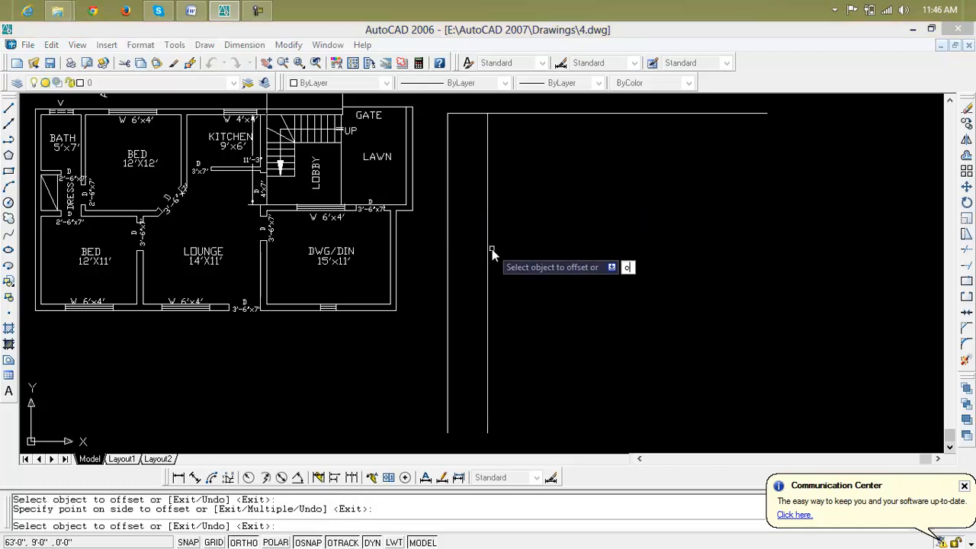
left_click(492, 249)
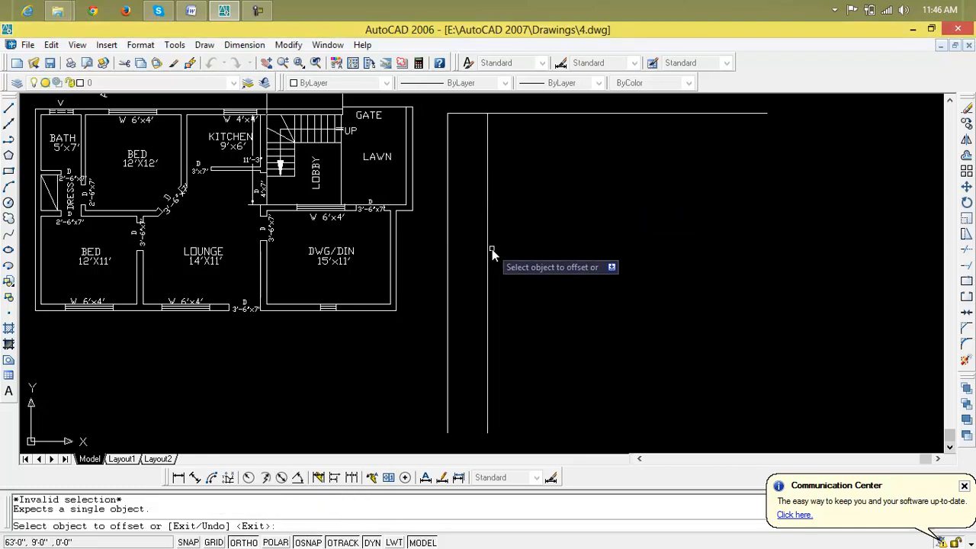
type("7'")
key("Return")
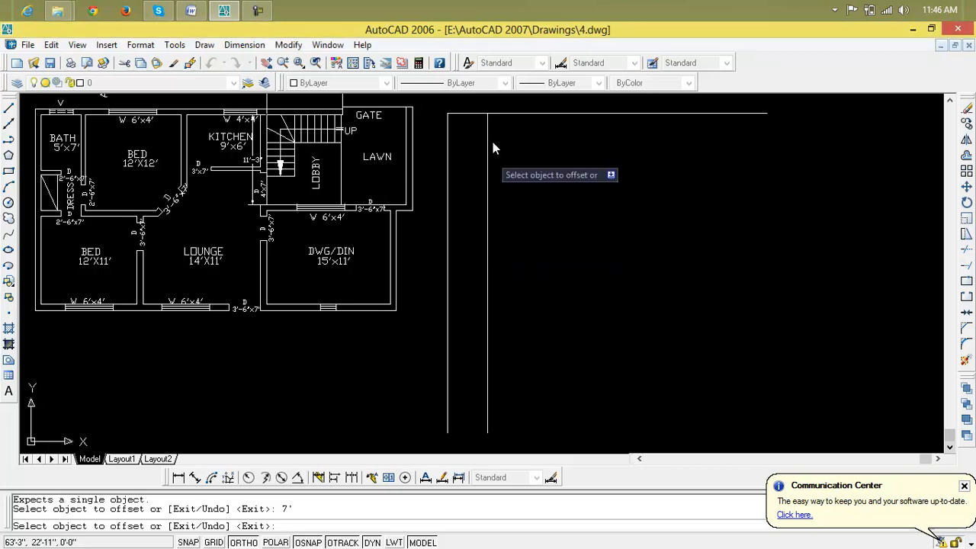
Offset the horizontal line downward by the same 5' distance to mark the bath's lower wall
left_click(504, 113)
left_click(514, 216)
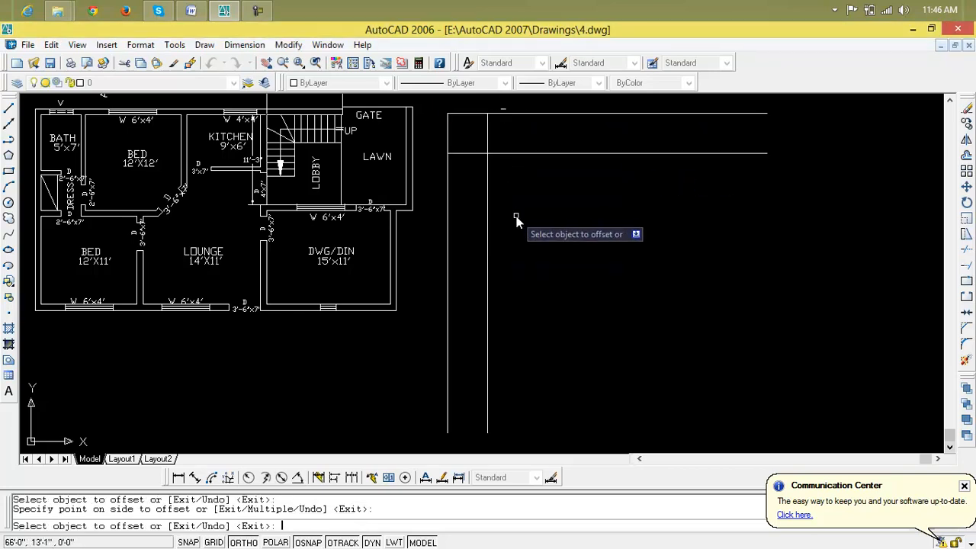
key("Escape")
key("Escape")
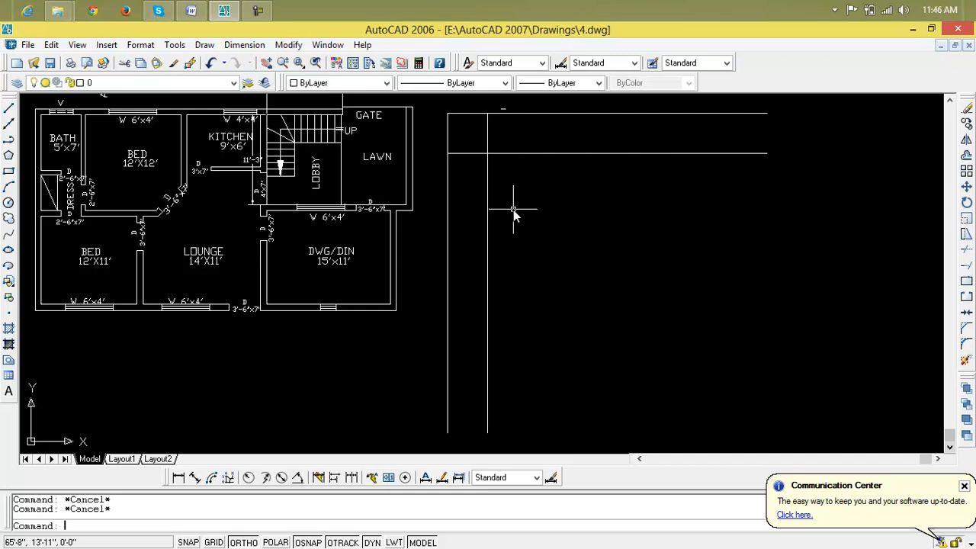
Offset the original vertical line 9" to the left and the original horizontal line 9" upward to form the outer walls
type("t")
key("BackSpace")
type("o")
key("Return")
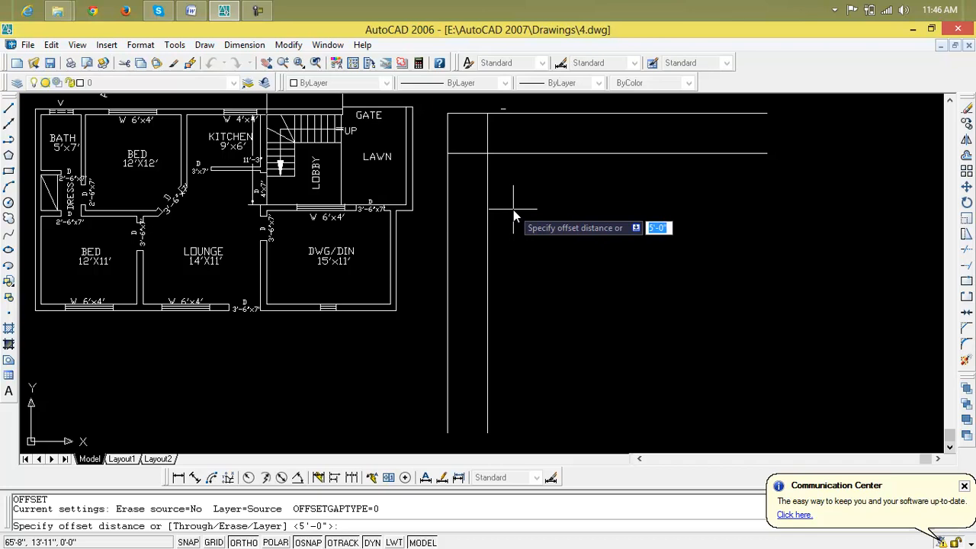
type("9\"")
key("Return")
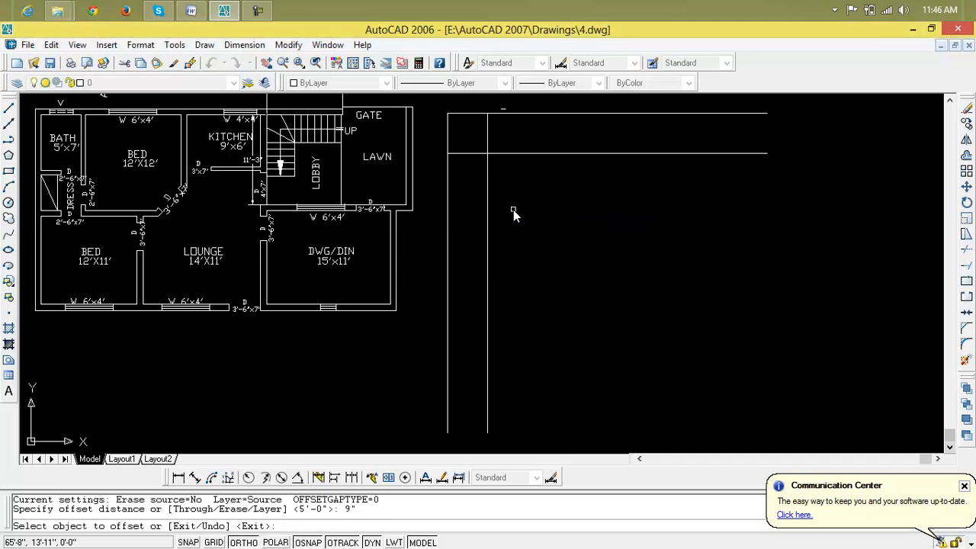
left_click(447, 235)
left_click(430, 232)
left_click(564, 113)
left_click(566, 106)
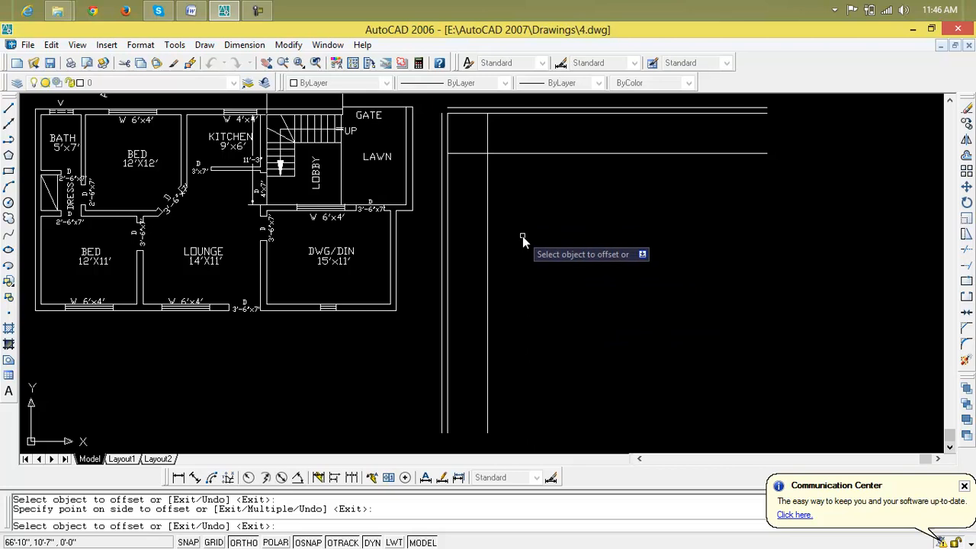
key("Escape")
key("Escape")
key("Escape")
Offset the bath's vertical line 6" to the right and its lower horizontal line 6" downward as inner walls
type("o")
key("Return")
type("6")
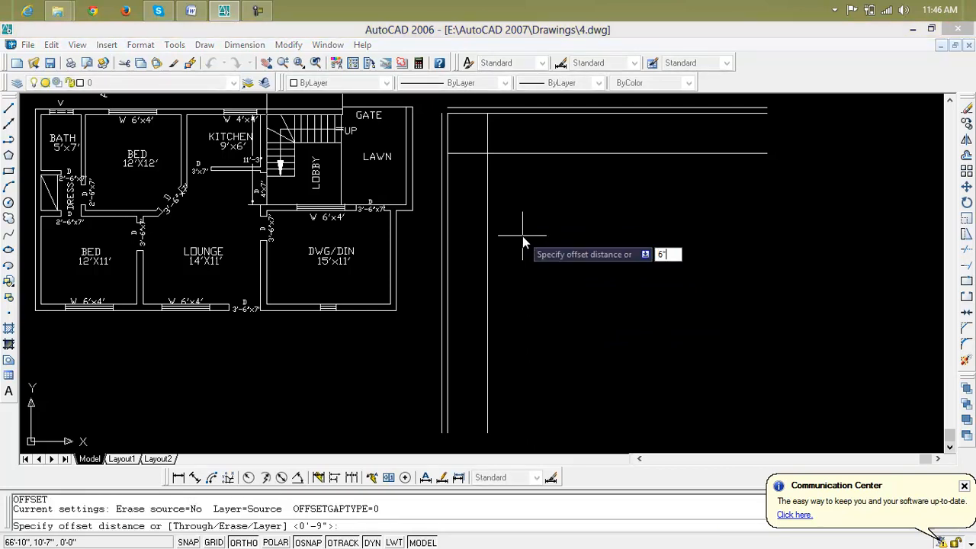
key("Return")
left_click(487, 208)
left_click(492, 208)
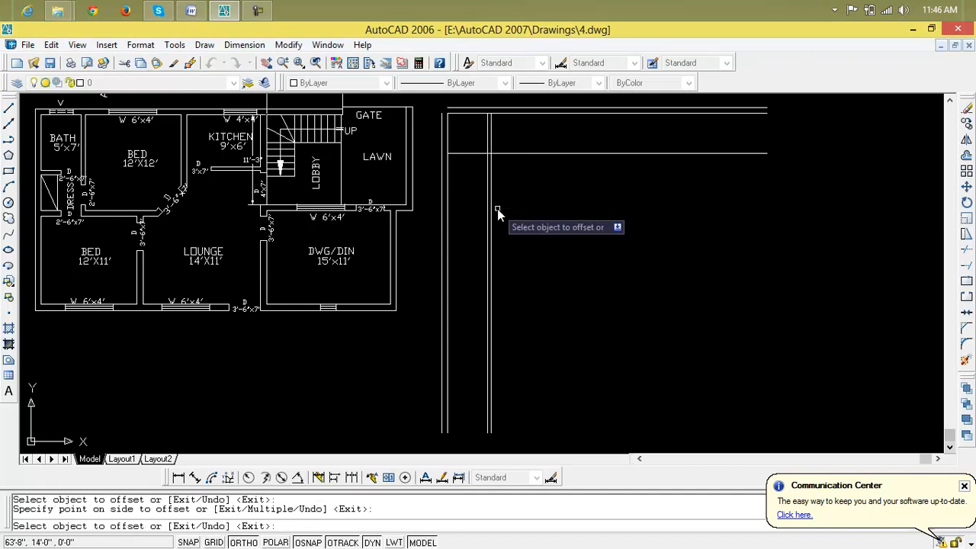
left_click(475, 154)
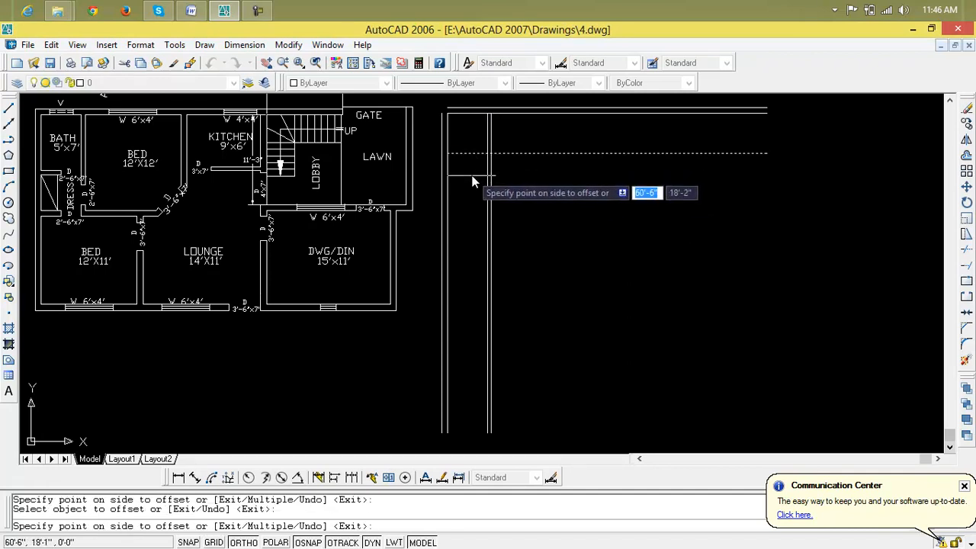
left_click(689, 370)
key("Escape")
key("Escape")
key("Escape")
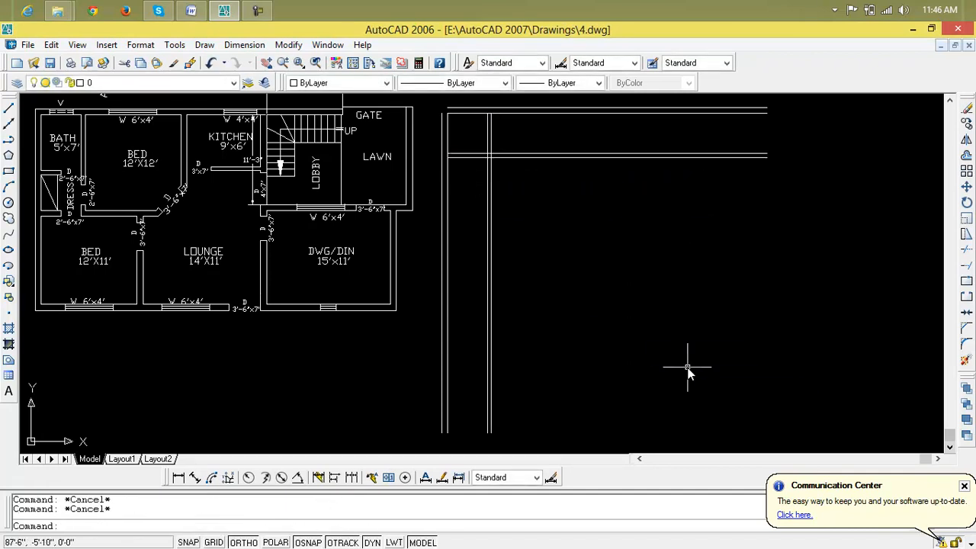
Trim the bath wall lines extending beyond their intersection so that only the enclosed corner room remains
type("tr")
key("Return")
key("Return")
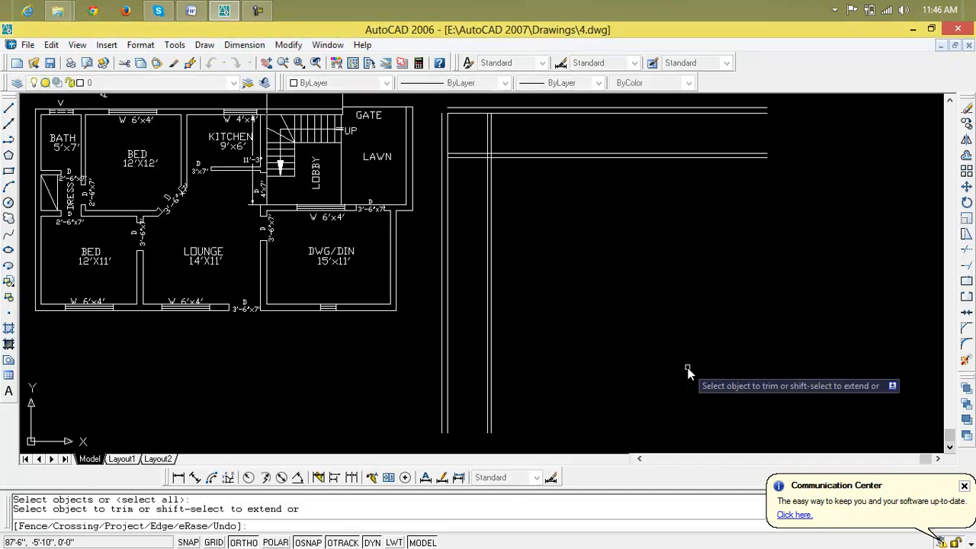
left_click(596, 168)
left_click(590, 147)
left_click(661, 311)
left_click(476, 331)
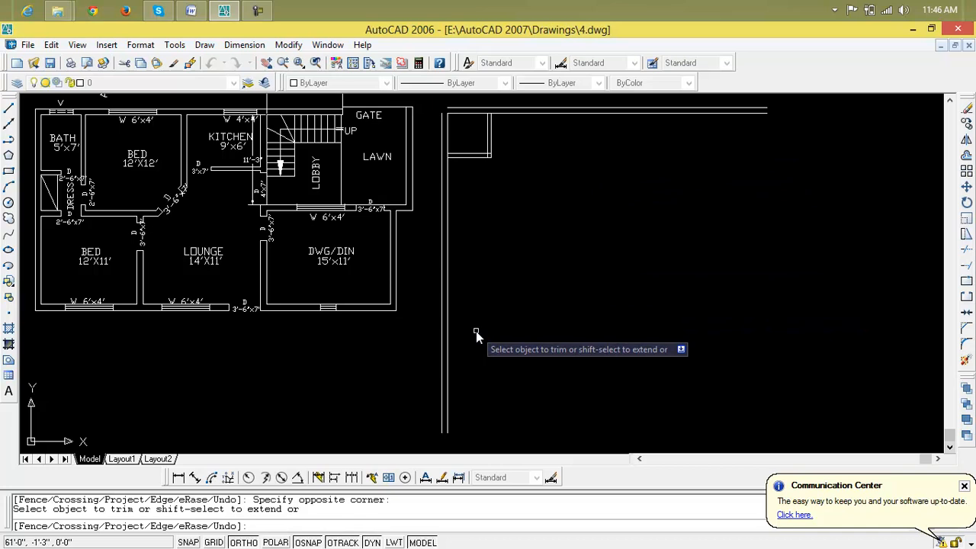
key("Escape")
key("Escape")
Draw a 12' vertical line downward from the top of the bath's right wall, along its outer face
middle_click_drag(514, 298, 516, 322)
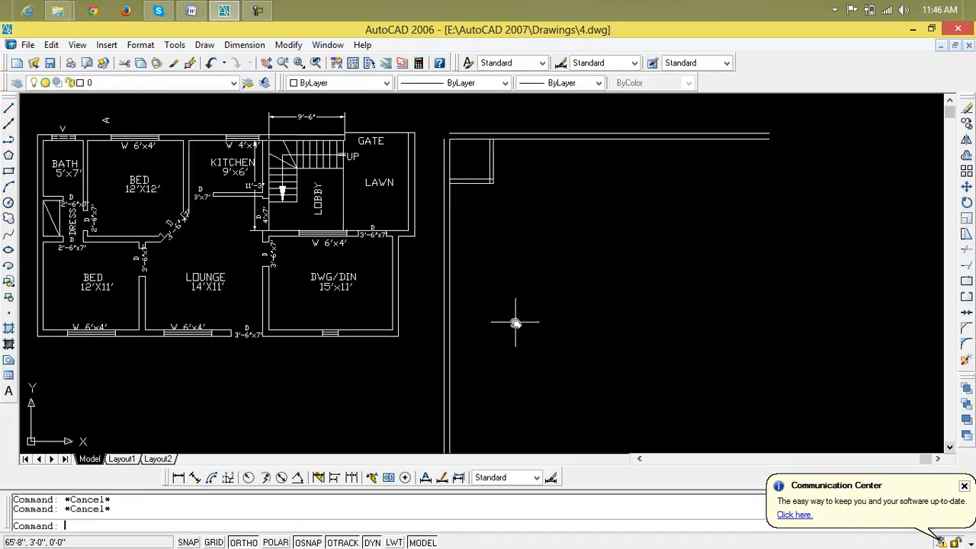
type("l")
key("Return")
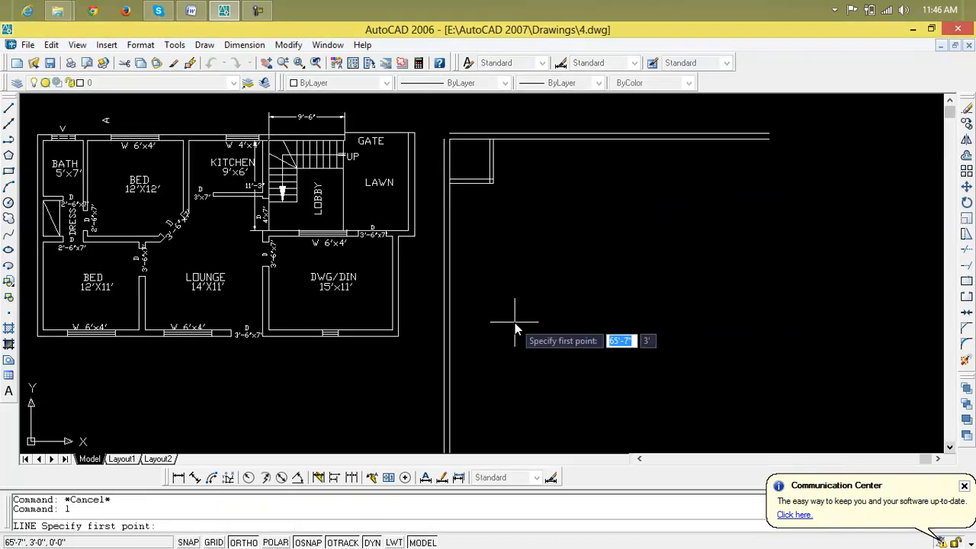
left_click(496, 141)
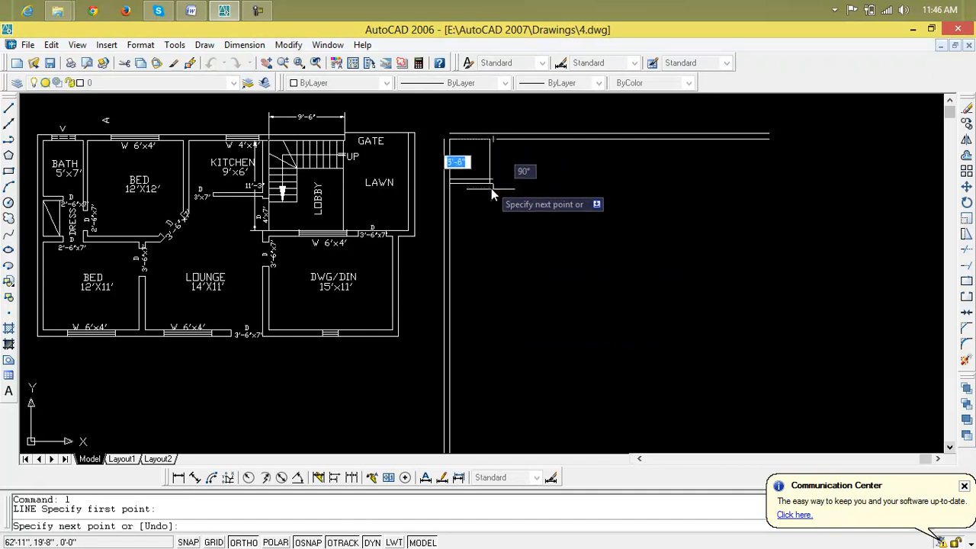
type("12'")
key("Return")
key("Escape")
key("Escape")
key("Escape")
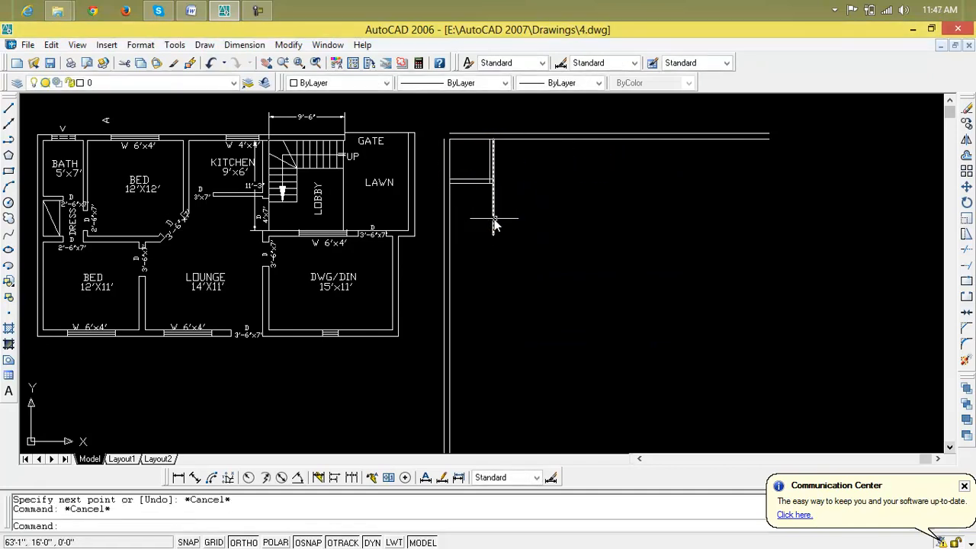
Offset the 12' vertical line 12' to the right to mark the bedroom width
type("o")
key("Return")
type("12'")
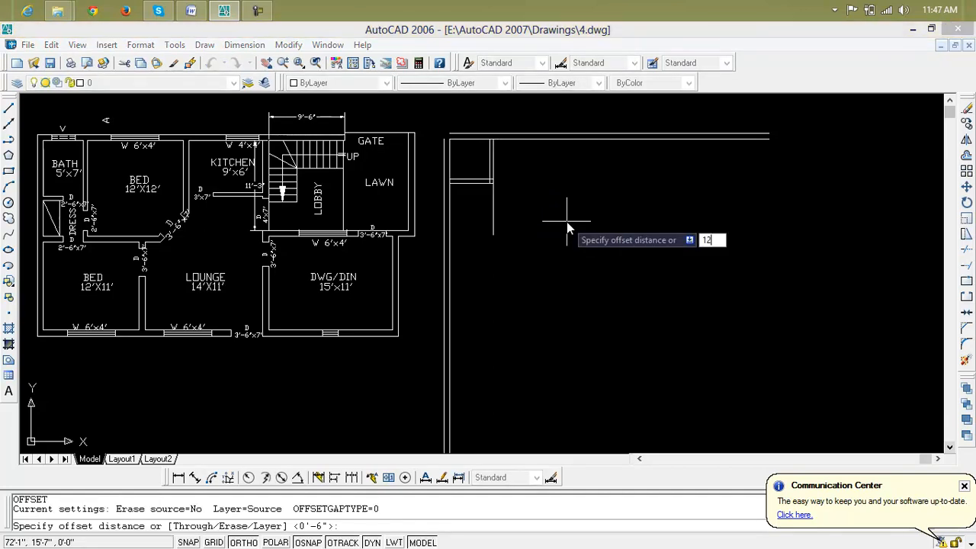
key("Return")
left_click(497, 225)
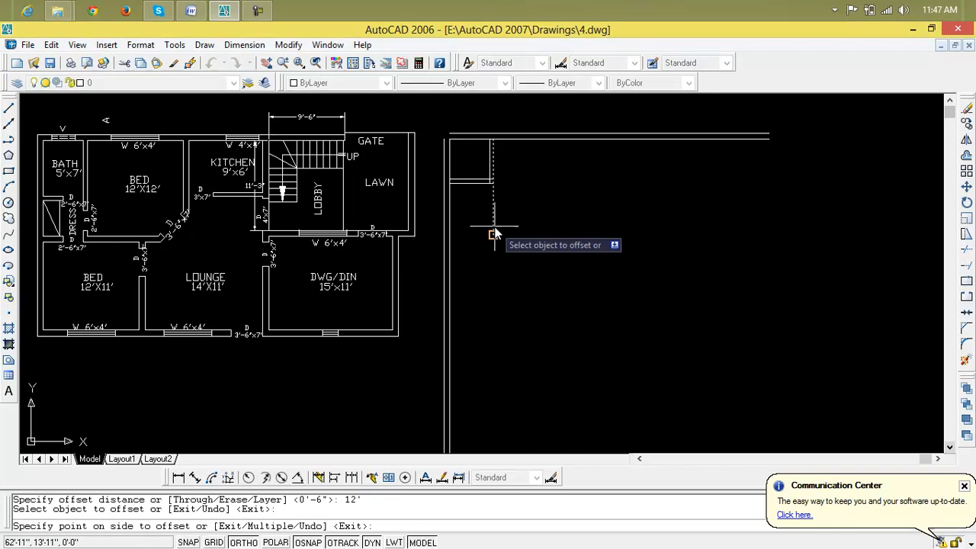
left_click(526, 228)
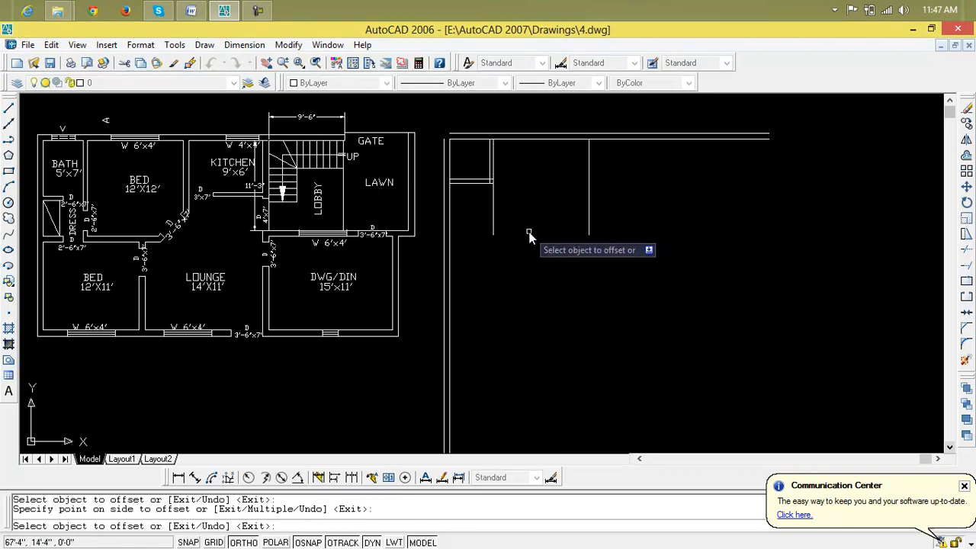
key("Escape")
key("Escape")
key("Escape")
Offset the inner line of the upper outer wall 12' downward to mark the bedroom's lower wall
type("o")
key("Return")
type("1")
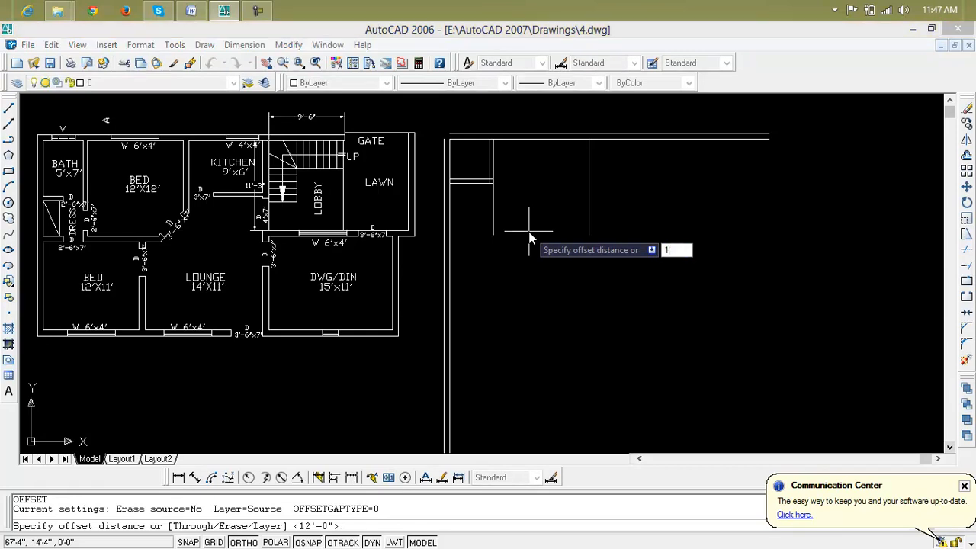
type("2")
key("Return")
left_click(555, 139)
left_click(554, 256)
key("Escape")
key("Escape")
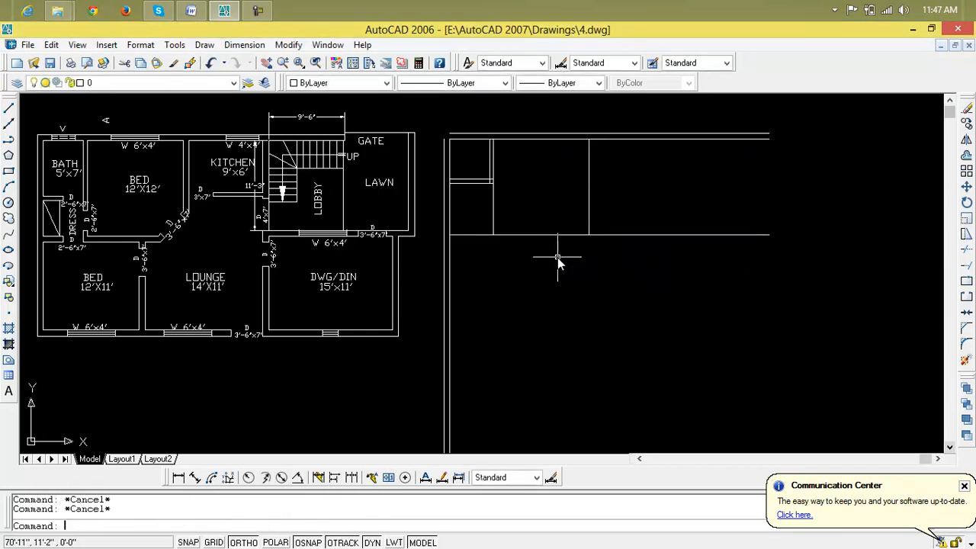
Trim the bedroom's lower wall line where it extends past the left and right walls
type("tr")
key("Return")
key("Return")
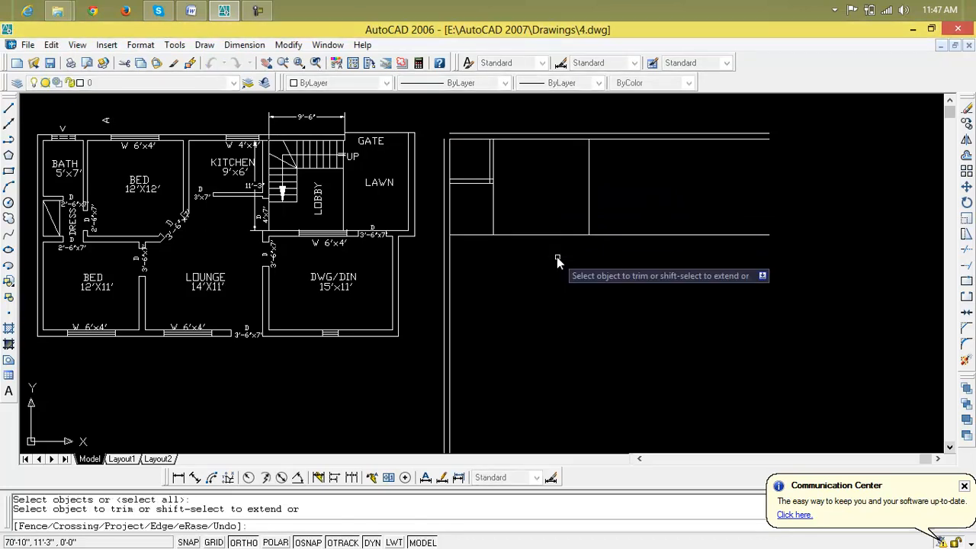
left_click(482, 236)
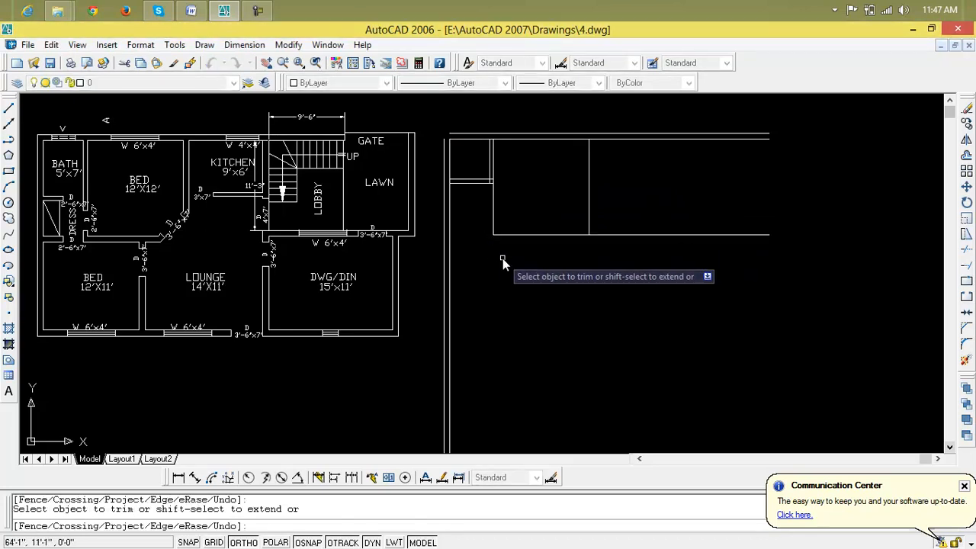
left_click(732, 234)
key("Escape")
key("Escape")
key("Escape")
Offset the bedroom's left wall line 6" to the right and 6" to the left
type("o")
key("Return")
type("6\"")
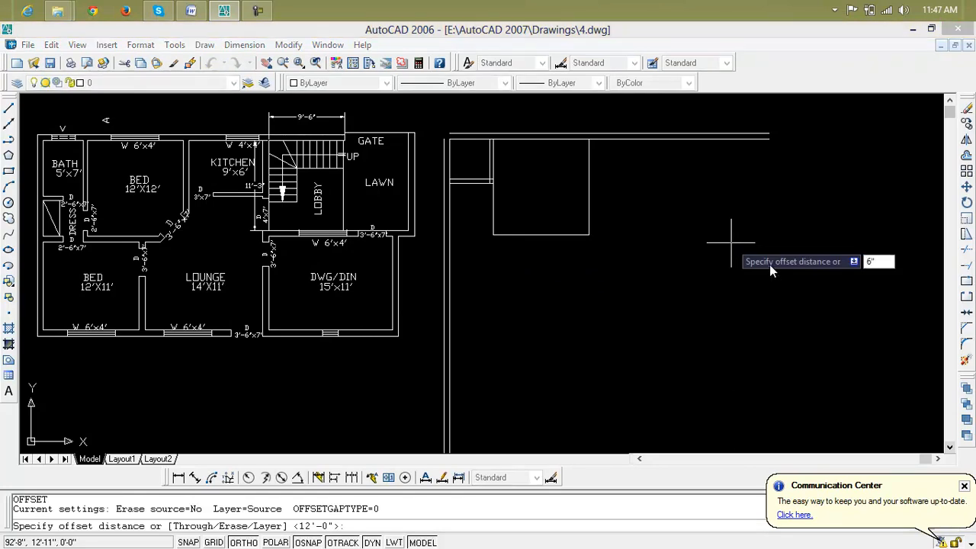
key("Return")
left_click(494, 221)
left_click(497, 222)
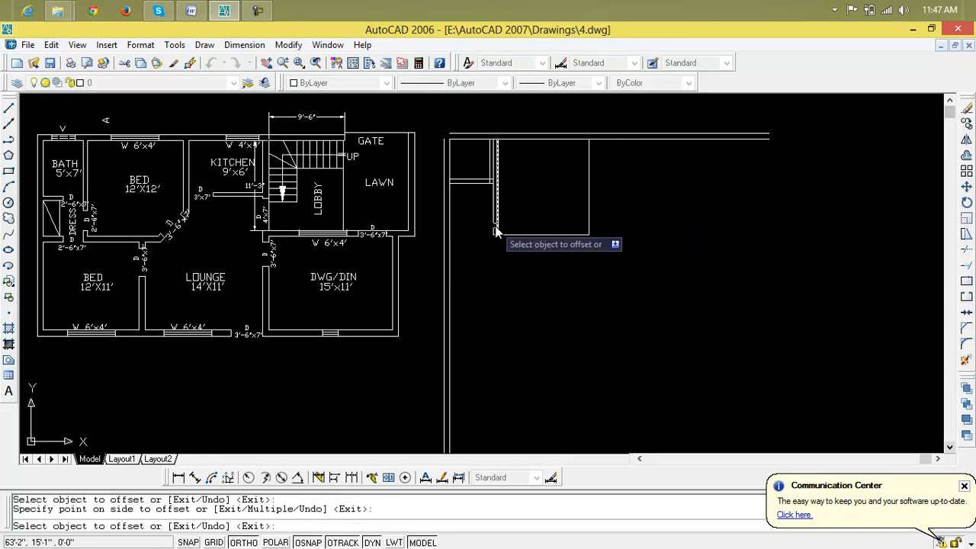
left_click(492, 230)
left_click(490, 229)
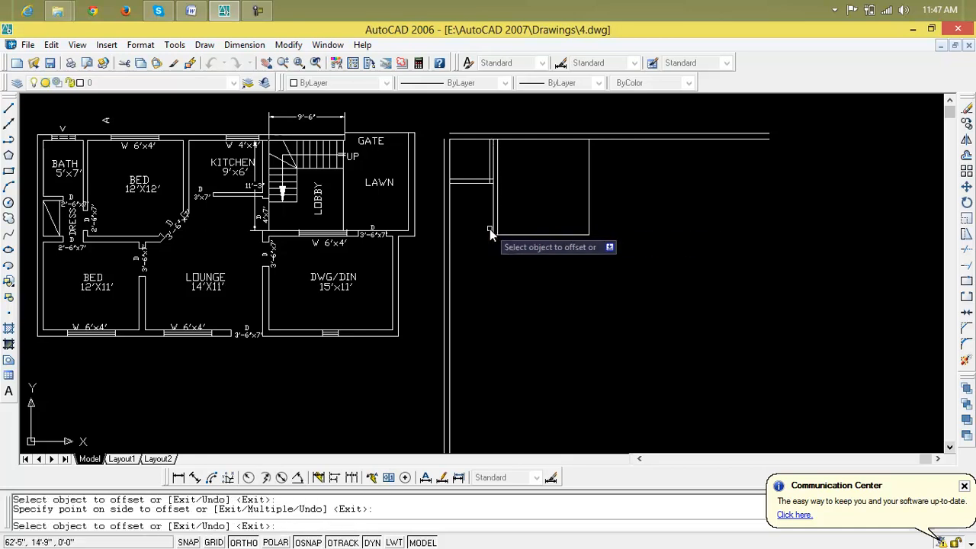
left_click(492, 231)
left_click(486, 229)
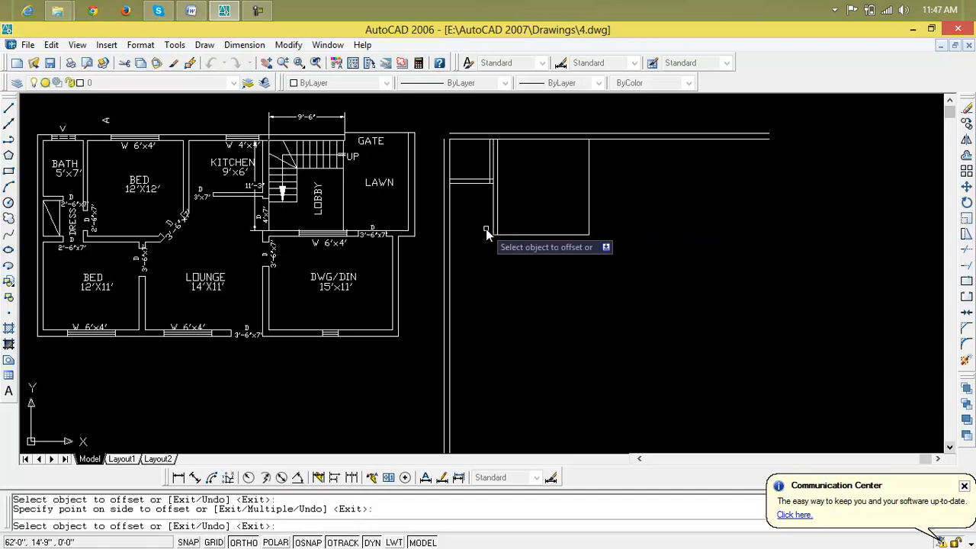
scroll(496, 183, "up", 3)
left_click(491, 204)
left_click(465, 206)
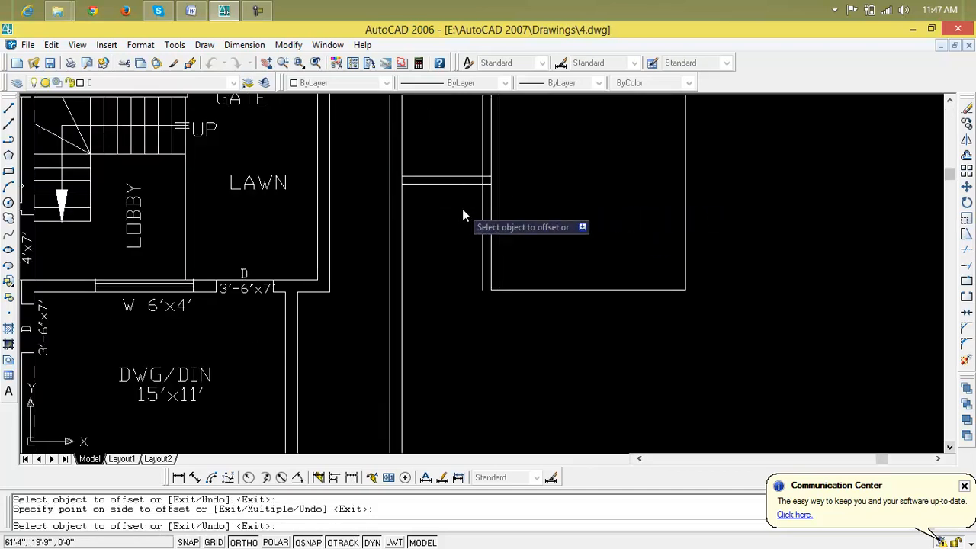
Erase the extra offset lines just inside the bedroom's left wall, keeping the copy on the dress side
key("Escape")
key("Escape")
left_click(499, 226)
key("Delete")
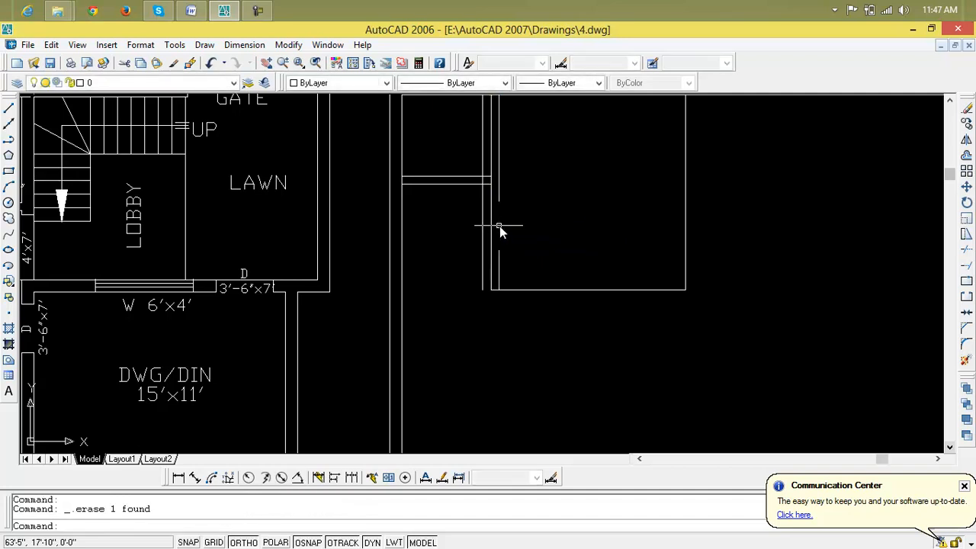
scroll(531, 224, "down", 2)
left_click(511, 221)
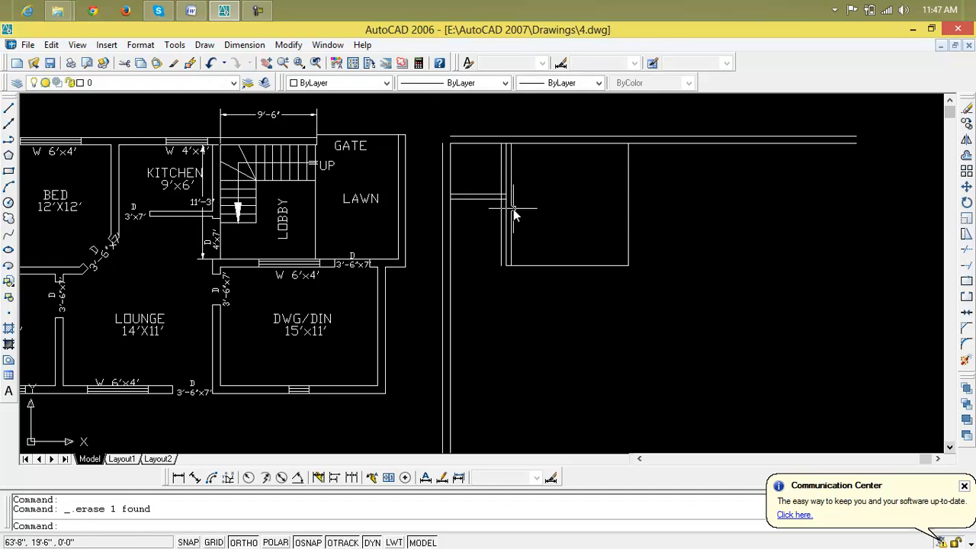
key("Escape")
key("Escape")
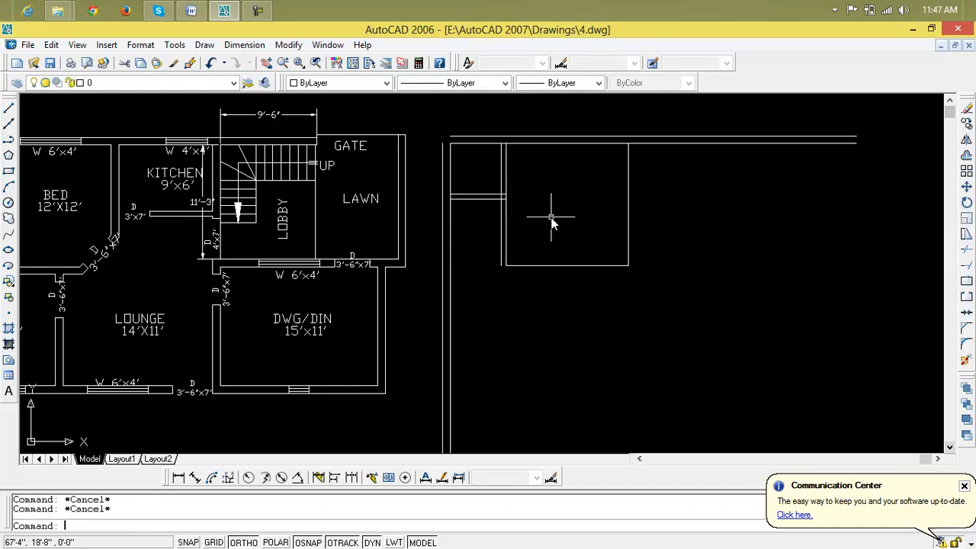
Offset the bedroom's lower and right wall lines 9" outward to give both walls their thickness
key("Return")
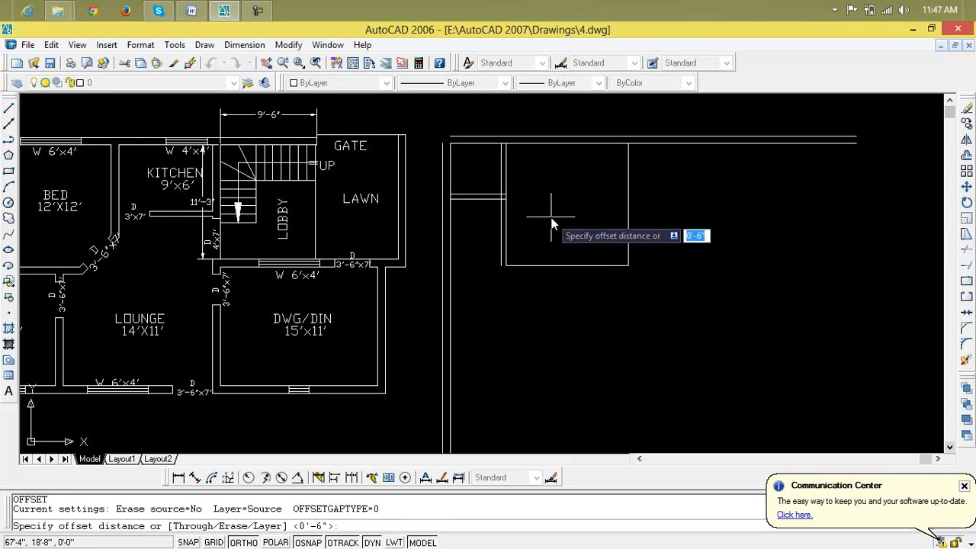
type("9")
key("Return")
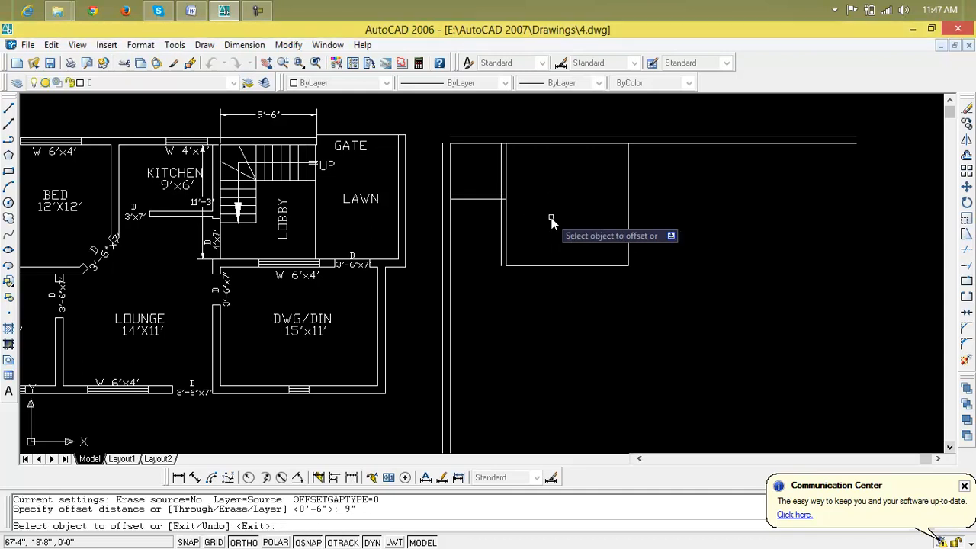
left_click(556, 265)
left_click(560, 298)
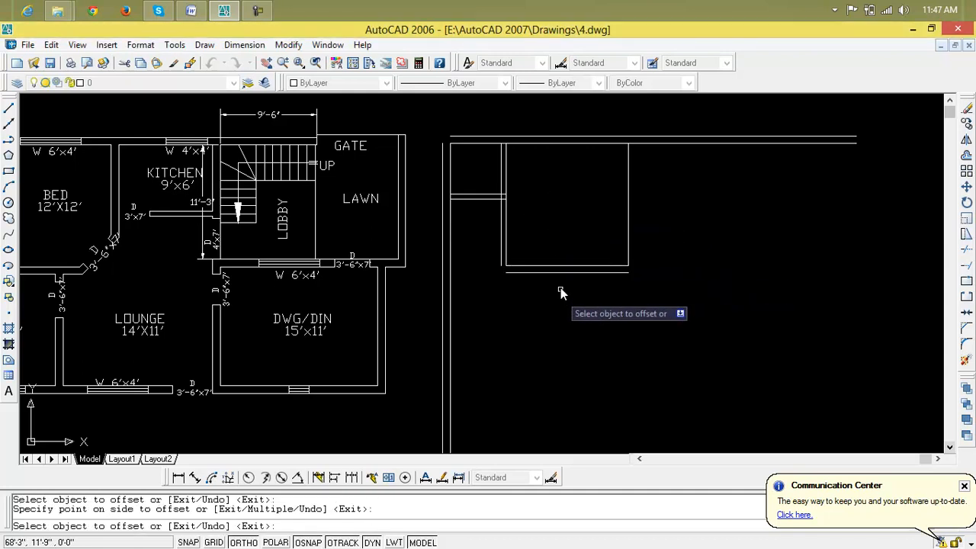
left_click(628, 243)
left_click(638, 236)
scroll(641, 238, "down", 2)
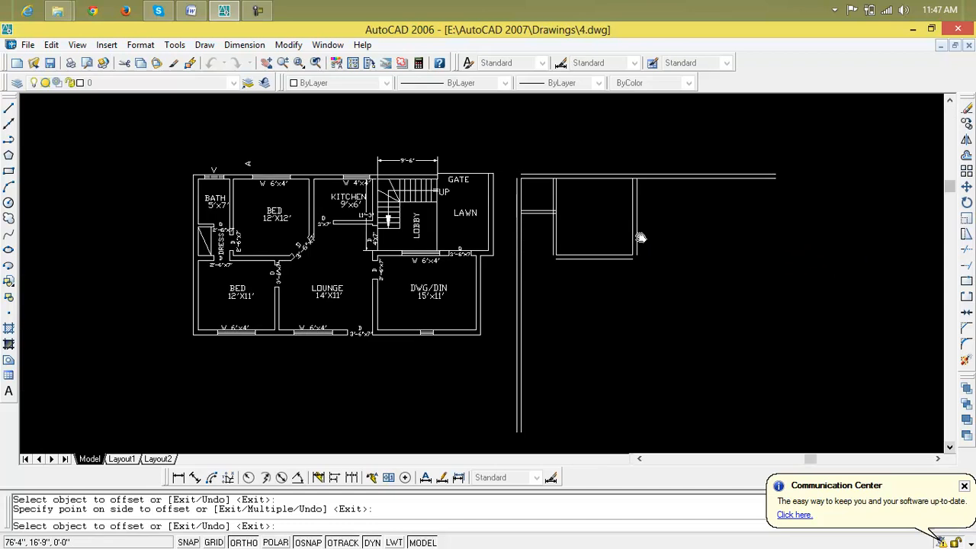
scroll(637, 238, "up", 2)
key("Escape")
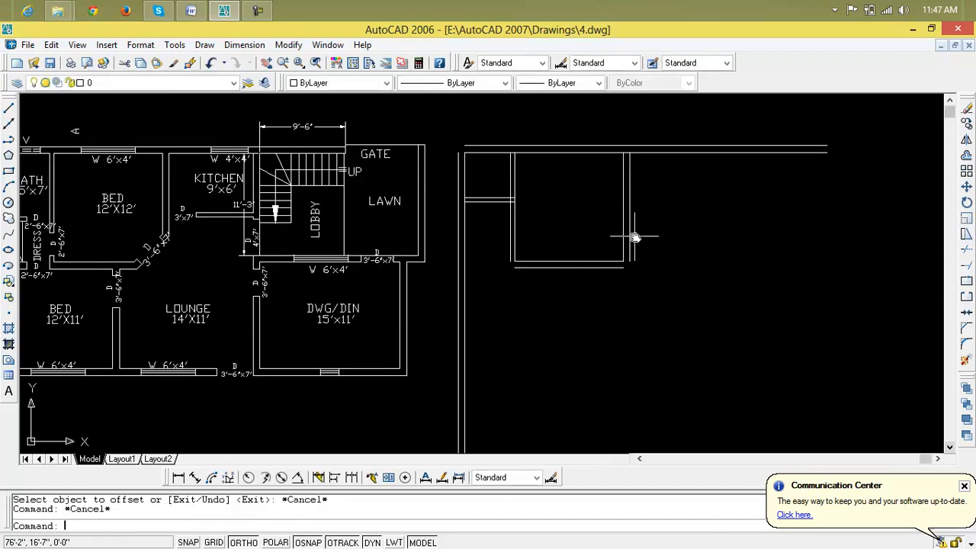
Offset the outer line of the bedroom's right wall 9' to the right to mark the kitchen width
type("o")
key("Return")
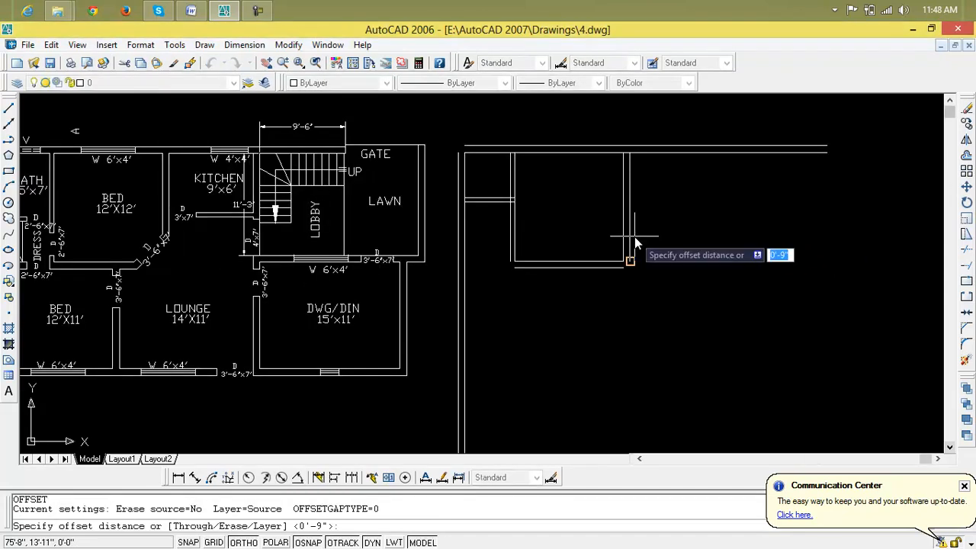
type("9")
key("Return")
left_click(633, 237)
left_click(649, 236)
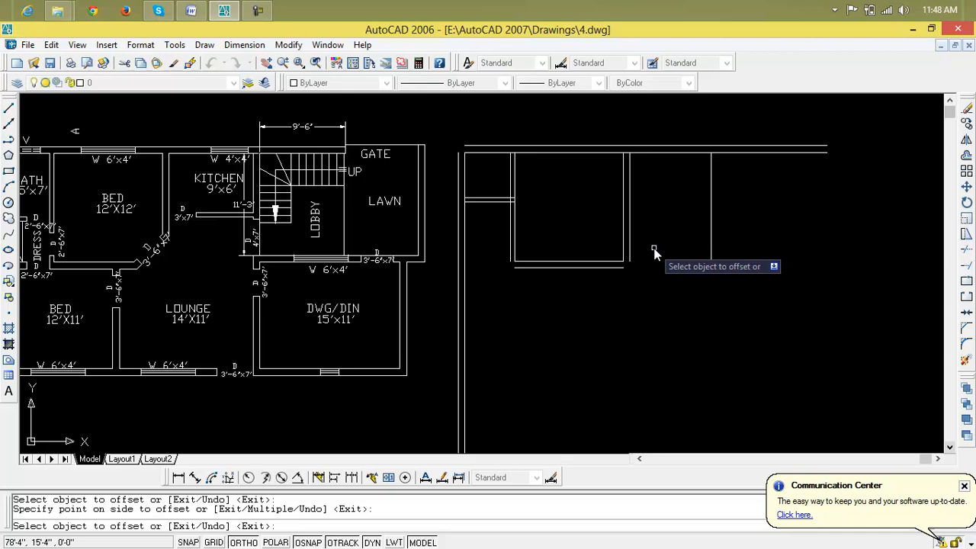
key("Escape")
key("Escape")
Offset the inner line of the upper outer wall 6' downward to mark the kitchen's lower wall
type("o")
key("Return")
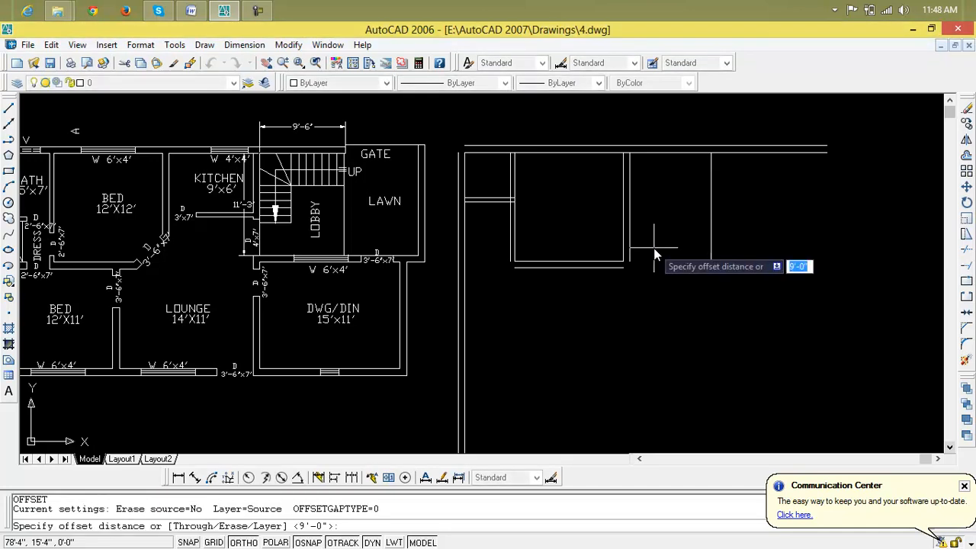
type("6'")
key("Return")
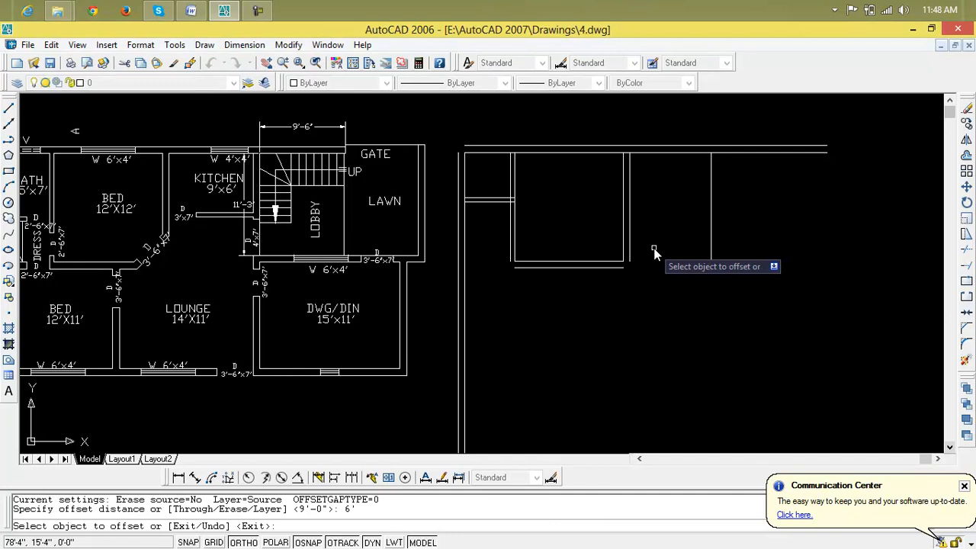
left_click(657, 154)
left_click(660, 200)
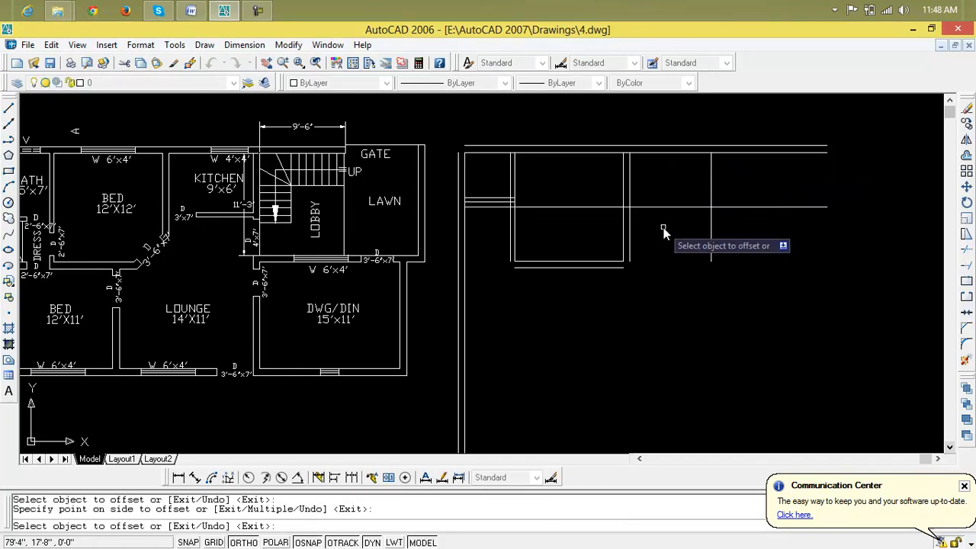
key("Escape")
key("Escape")
Trim the kitchen's lower line inside the bedroom and past the kitchen's right wall, and cut the right wall line below it
type("tr")
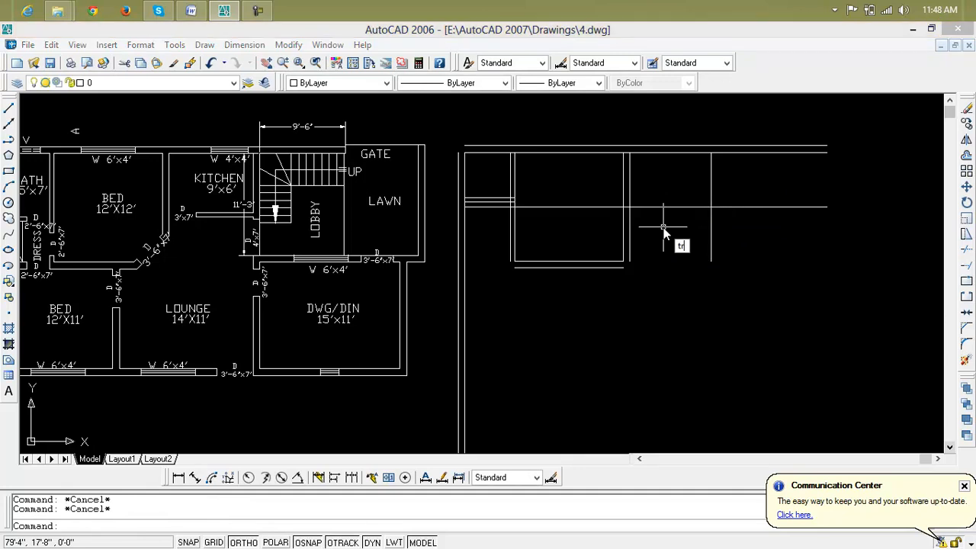
key("Return")
key("Return")
left_click(609, 209)
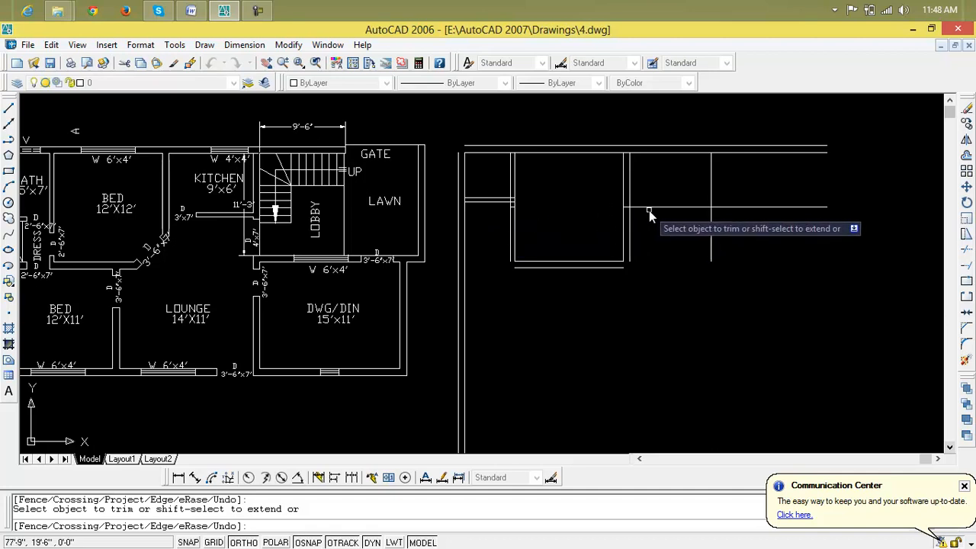
left_click(755, 208)
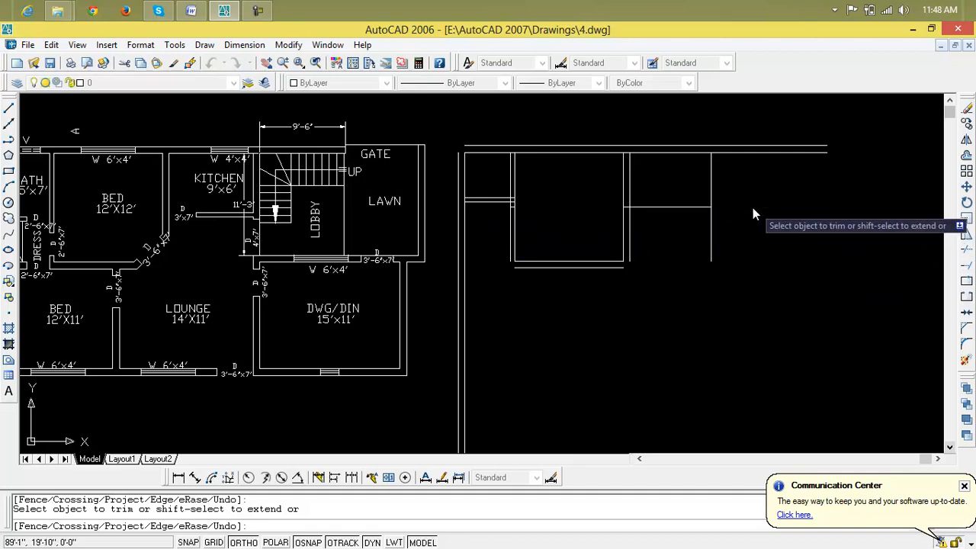
left_click(713, 237)
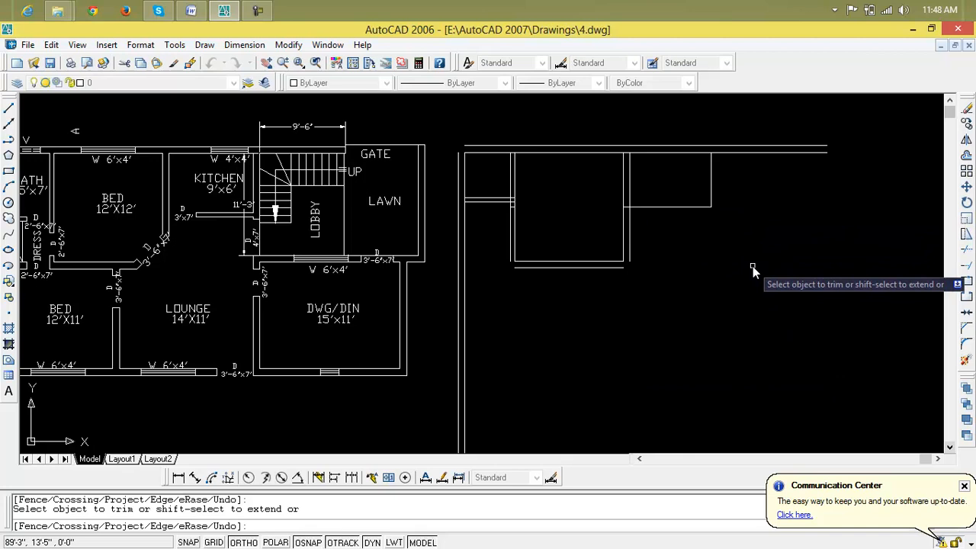
key("Escape")
key("Escape")
Offset the kitchen's right wall line 9" to the right
type("o")
key("Return")
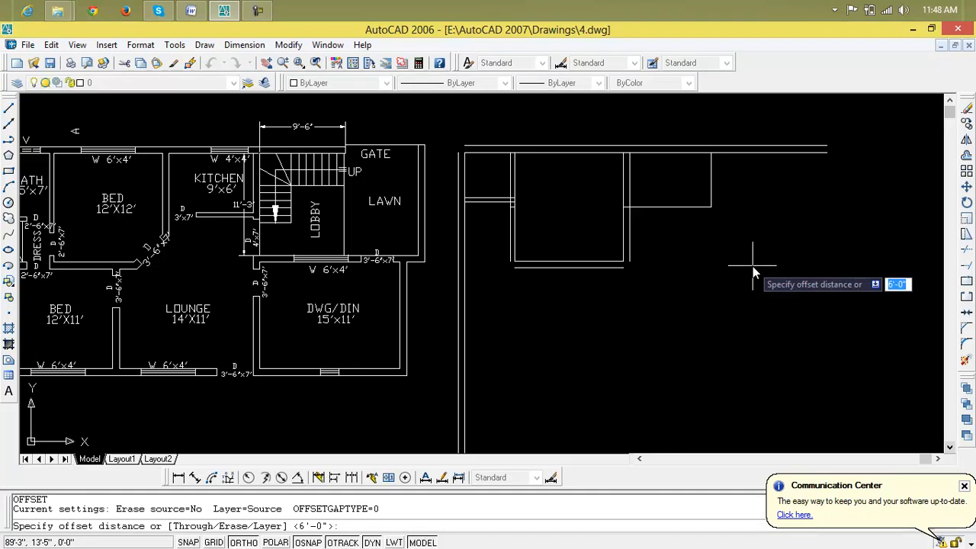
type("9\"")
key("Return")
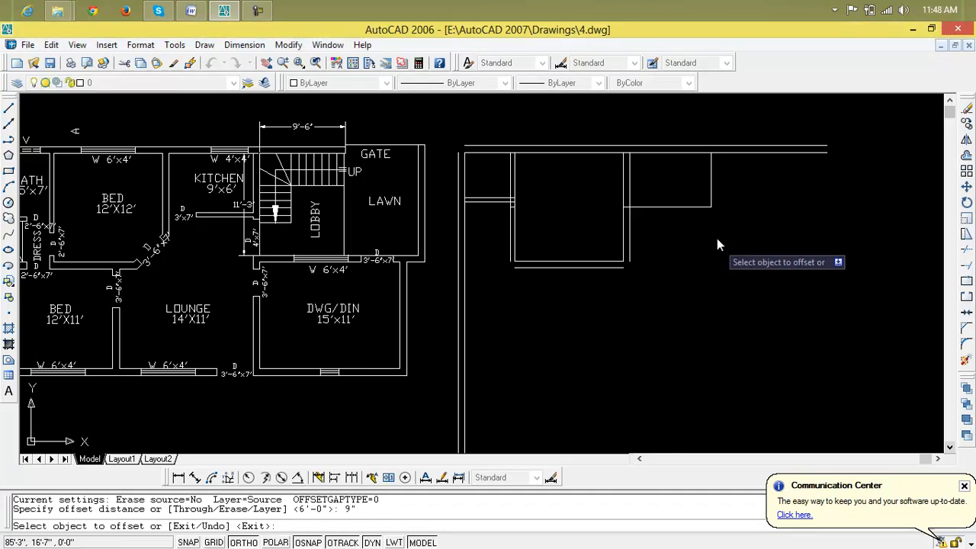
left_click(713, 200)
left_click(726, 201)
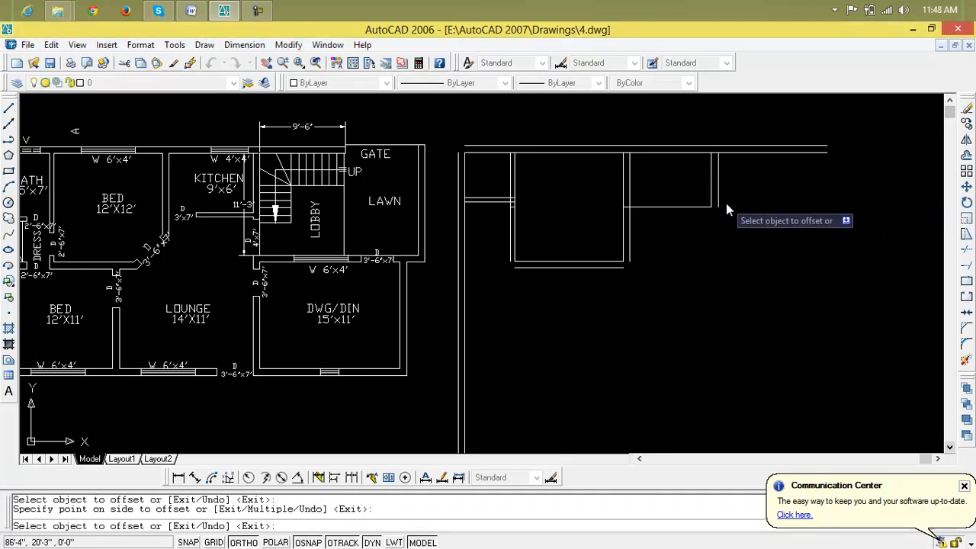
key("Escape")
key("Escape")
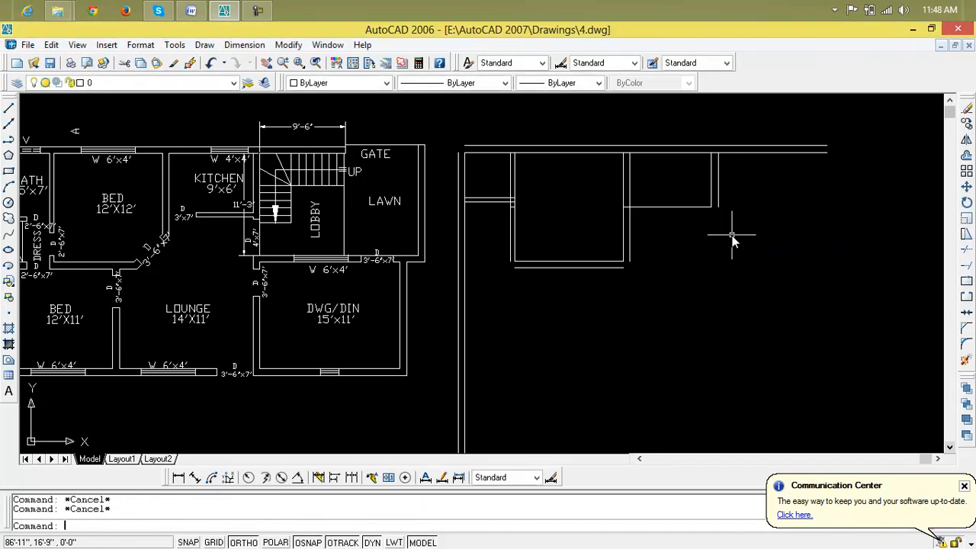
Offset the kitchen's lower wall line 6" downward
type("o")
key("Return")
type("6")
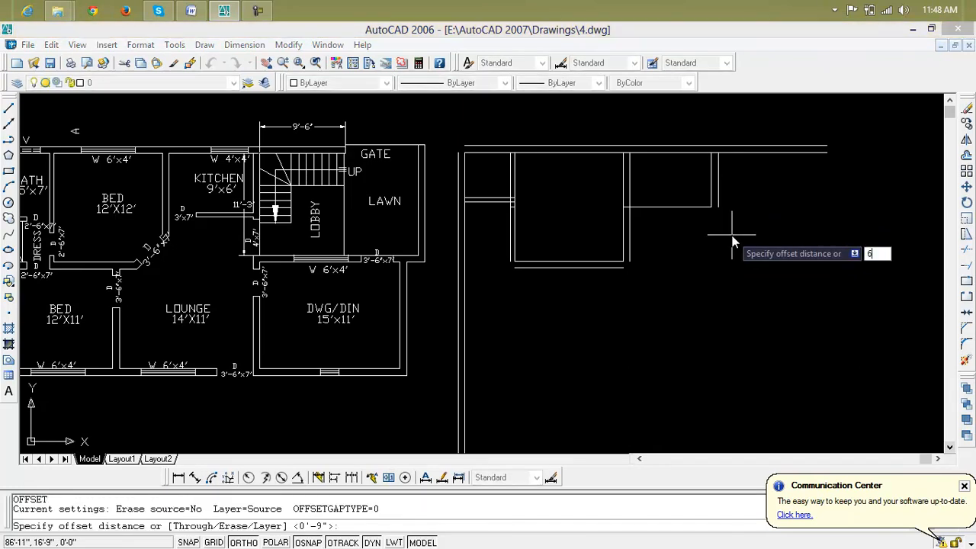
key("Return")
left_click(702, 207)
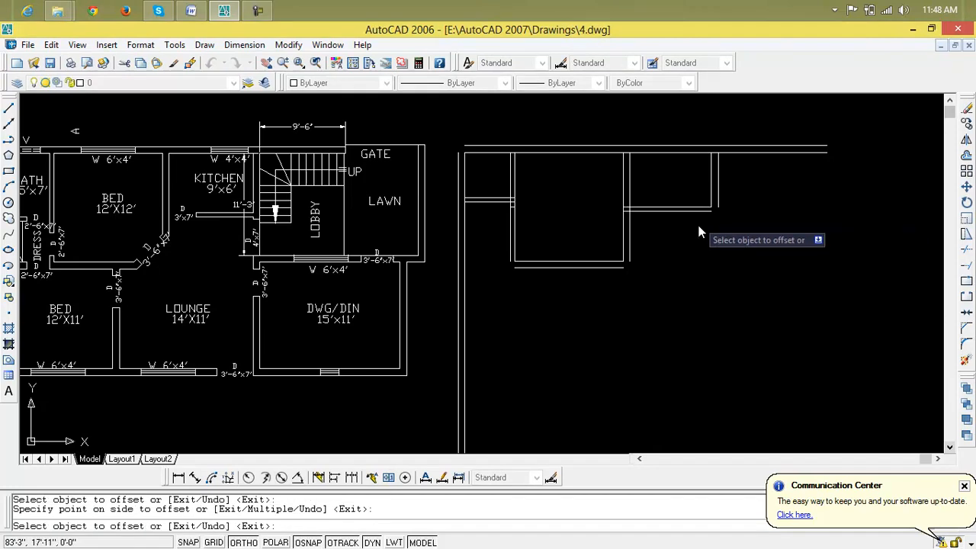
left_click(701, 253)
key("Escape")
key("Escape")
Draw an 11'3" vertical line downward from the top of the kitchen's right wall, along its outer face
middle_click_drag(695, 238, 663, 247)
key("Escape")
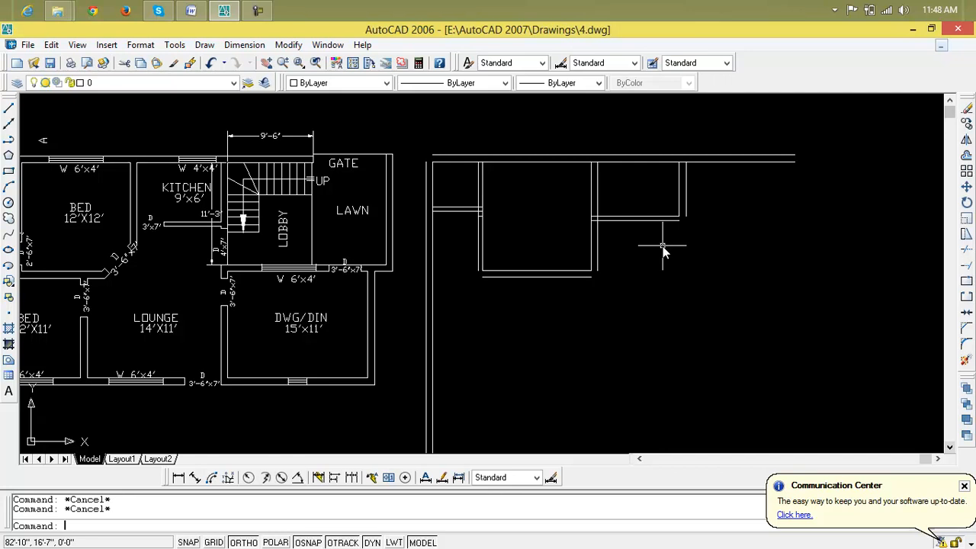
type("l")
key("Return")
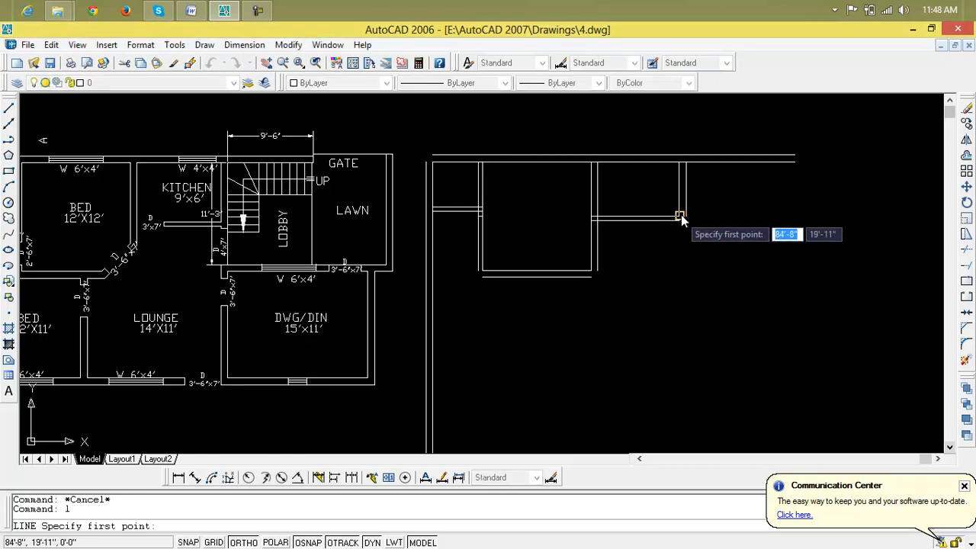
left_click(686, 161)
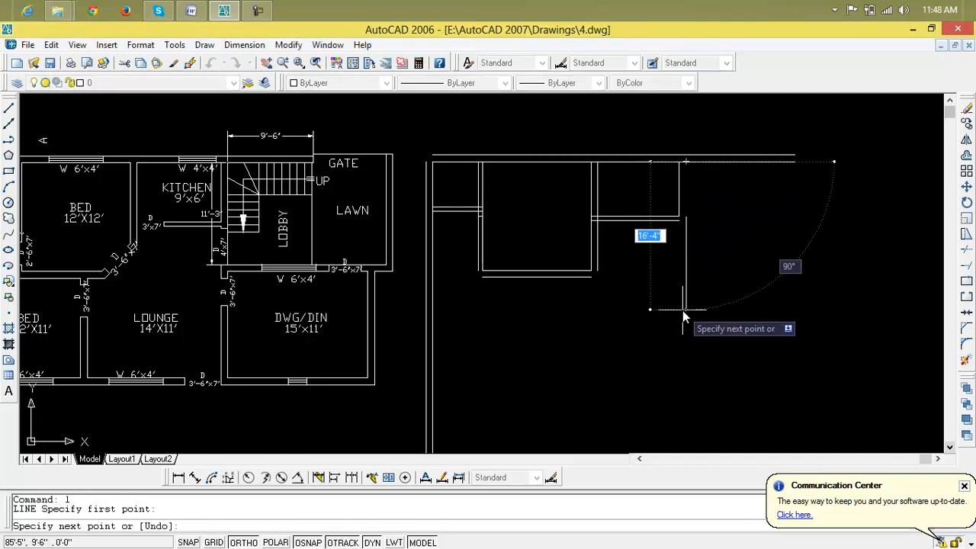
type("11'")
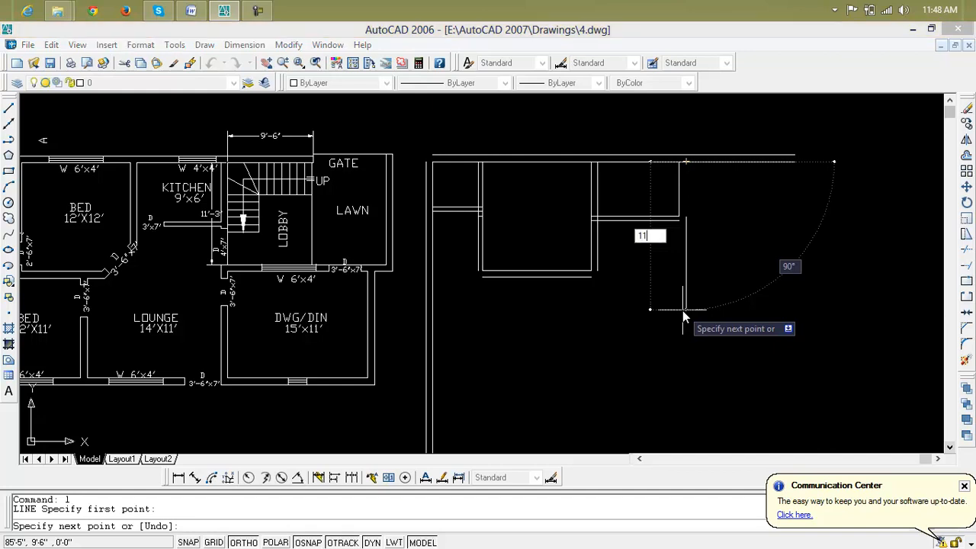
type("3\"")
key("Return")
key("Escape")
key("Escape")
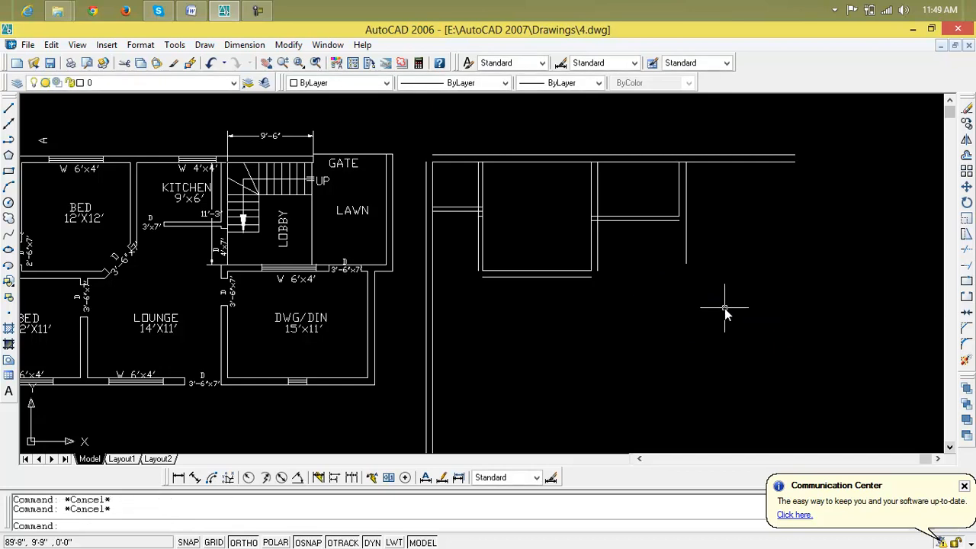
Offset the lobby's left wall line 9'6" to the right to form the lobby's right line
type("o")
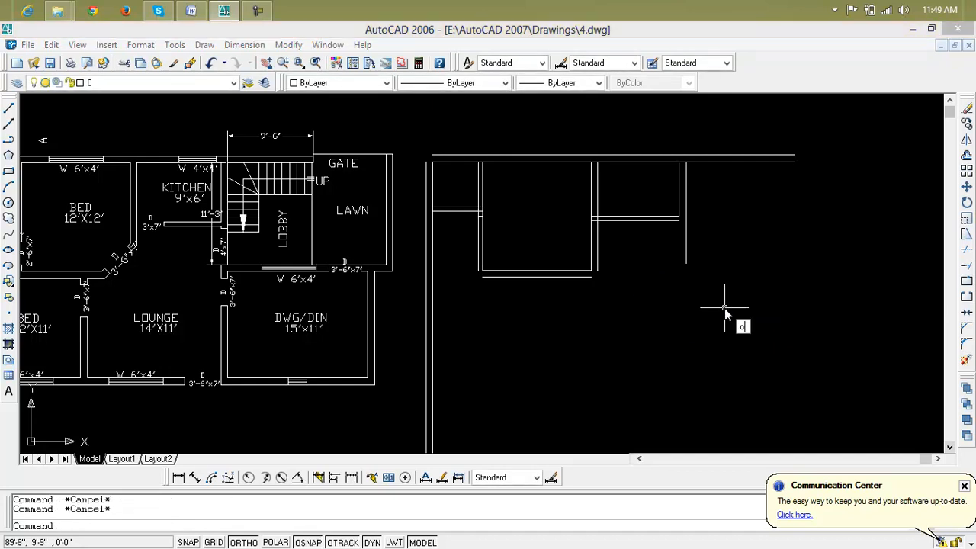
key("Return")
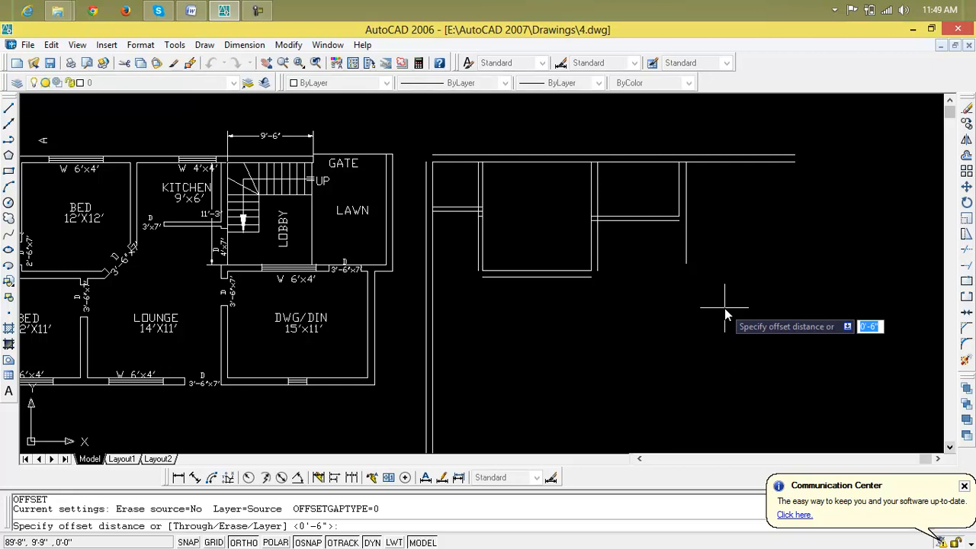
type("9'6")
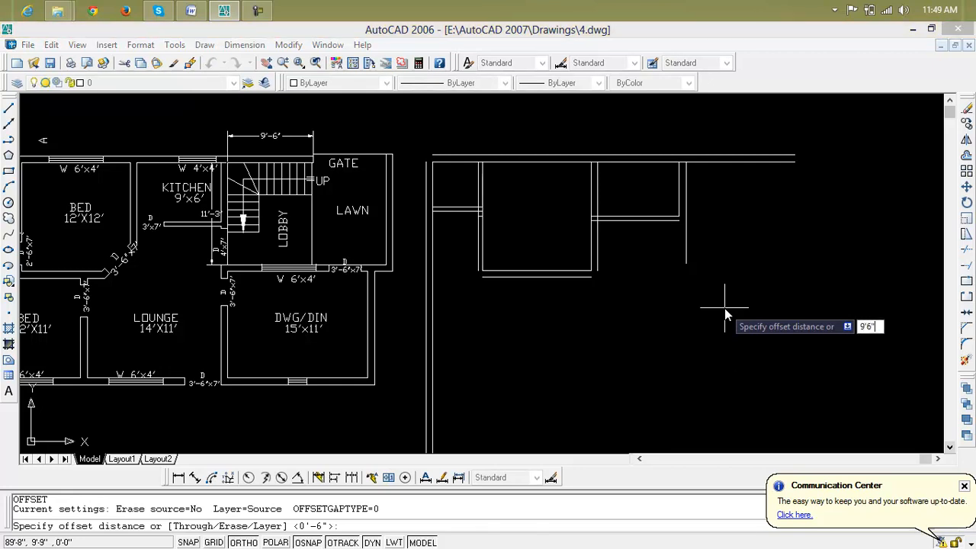
key("Return")
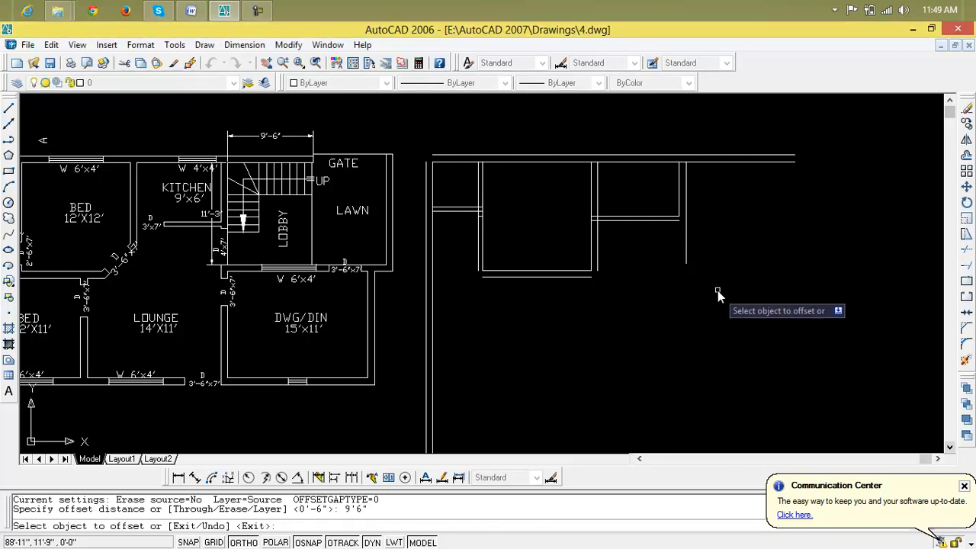
left_click(687, 257)
left_click(744, 258)
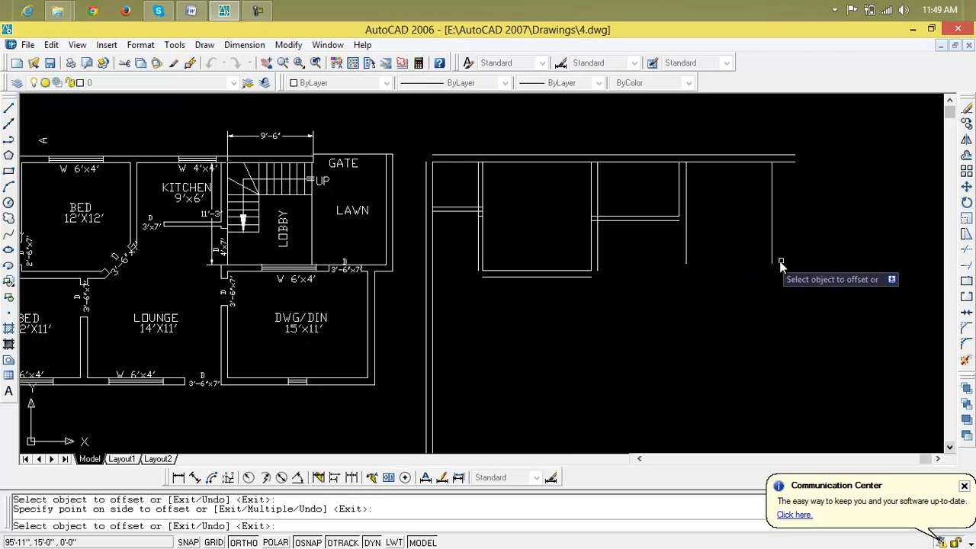
key("Escape")
key("Escape")
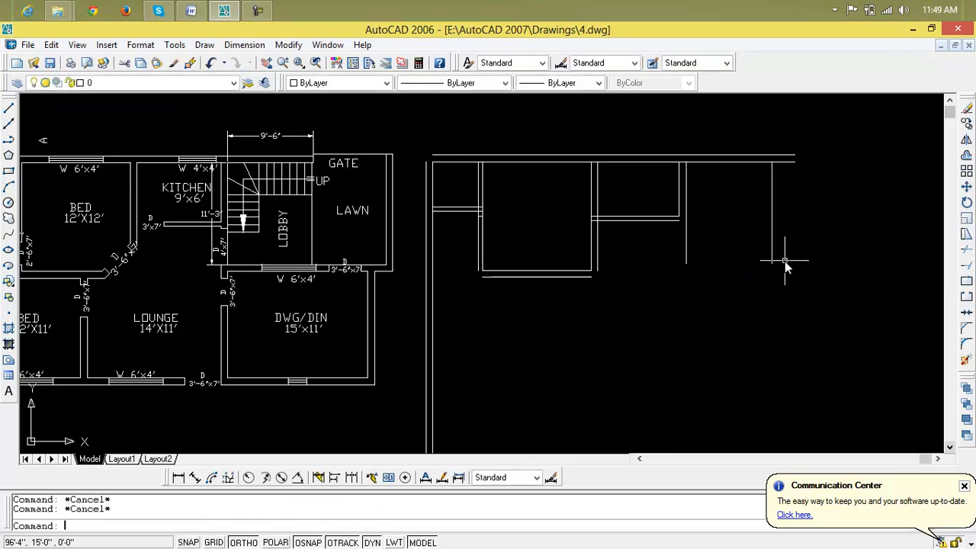
Draw a short vertical line upward from the right end of the top wall's inner line
middle_click_drag(785, 265, 730, 292)
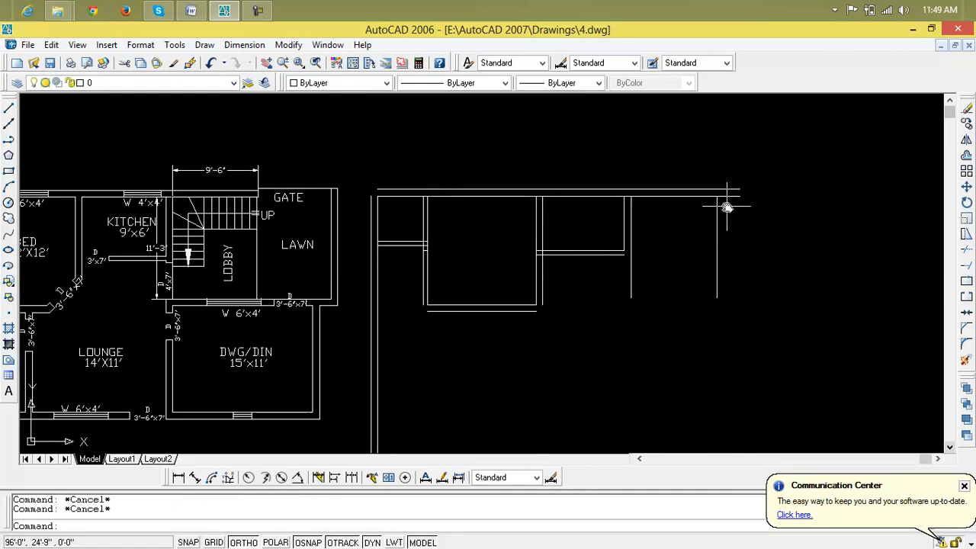
scroll(743, 190, "up", 1)
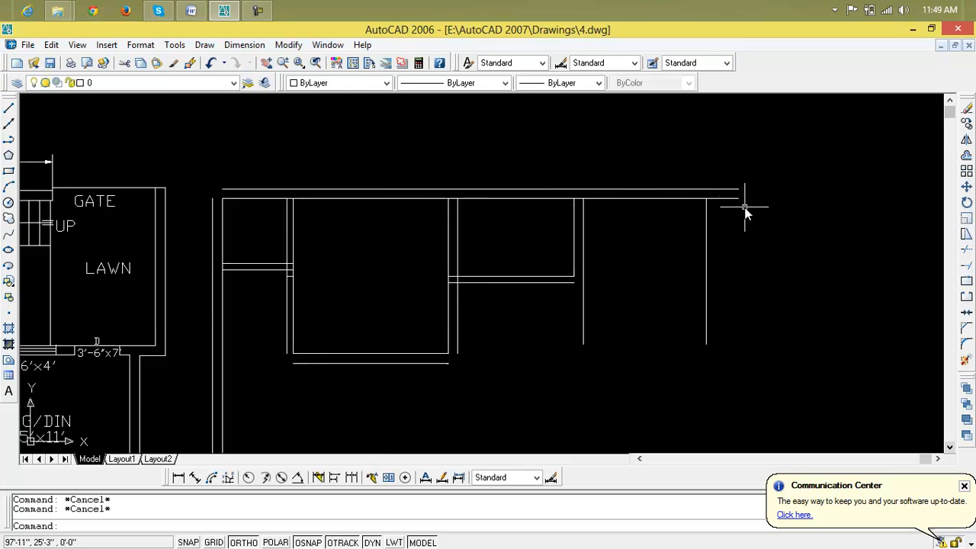
type("l")
key("Return")
left_click(738, 199)
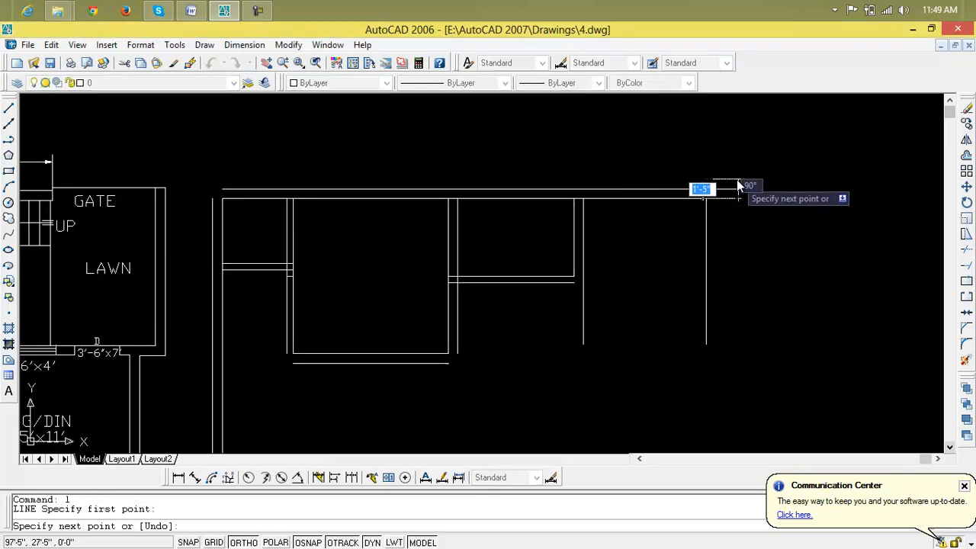
left_click(737, 181)
key("Escape")
Add a linear dimension in the reference plan for the step between the top wall's outer line and the gate line
scroll(778, 200, "down", 1)
mouse_move(776, 194)
middle_mouse_down()
mouse_move(766, 202)
mouse_move(790, 220)
middle_mouse_up()
middle_click_drag(611, 247, 618, 249)
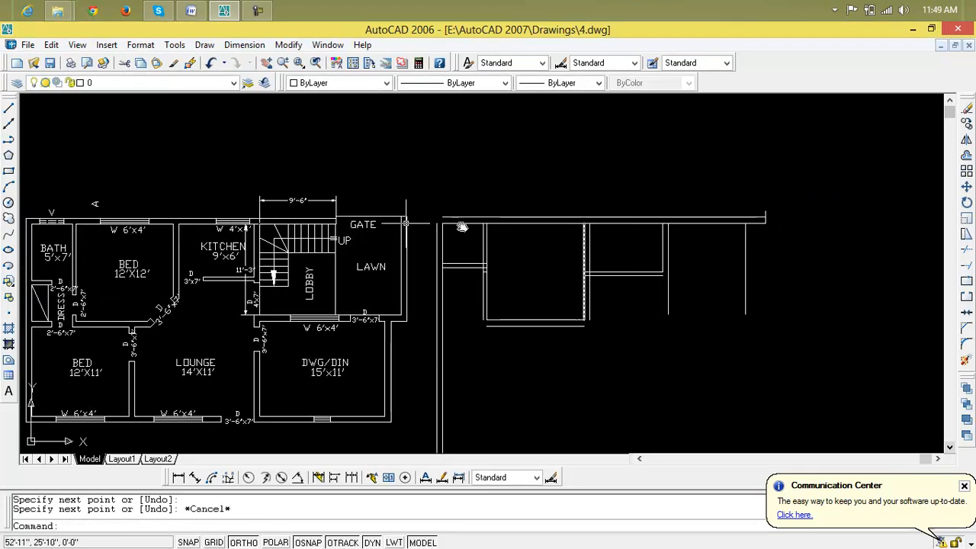
scroll(331, 219, "up", 10)
key("Escape")
key("Escape")
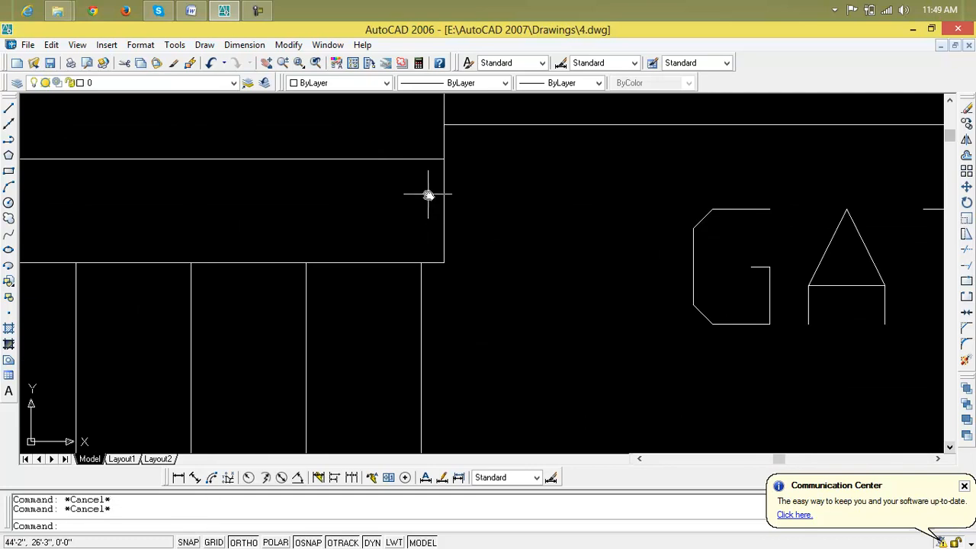
left_click(179, 482)
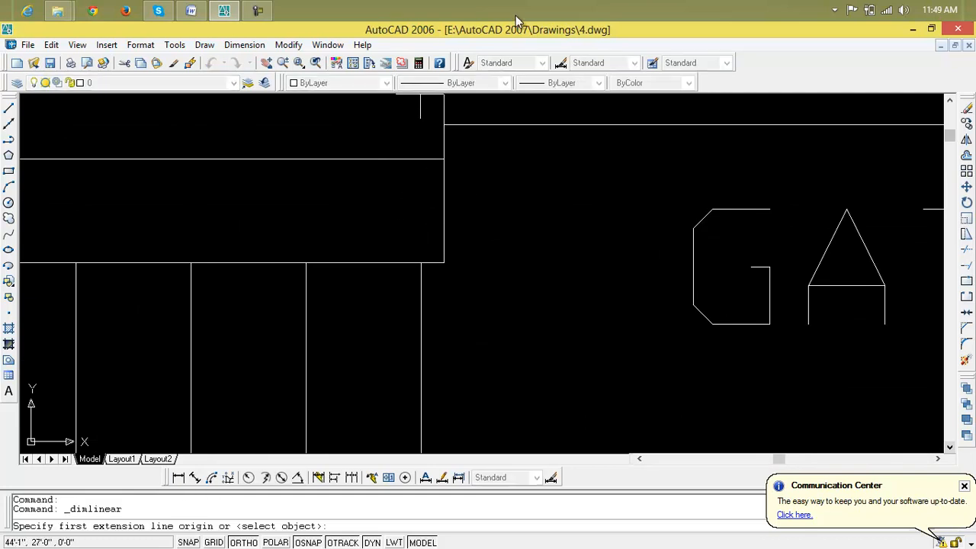
left_click(443, 158)
left_click(443, 125)
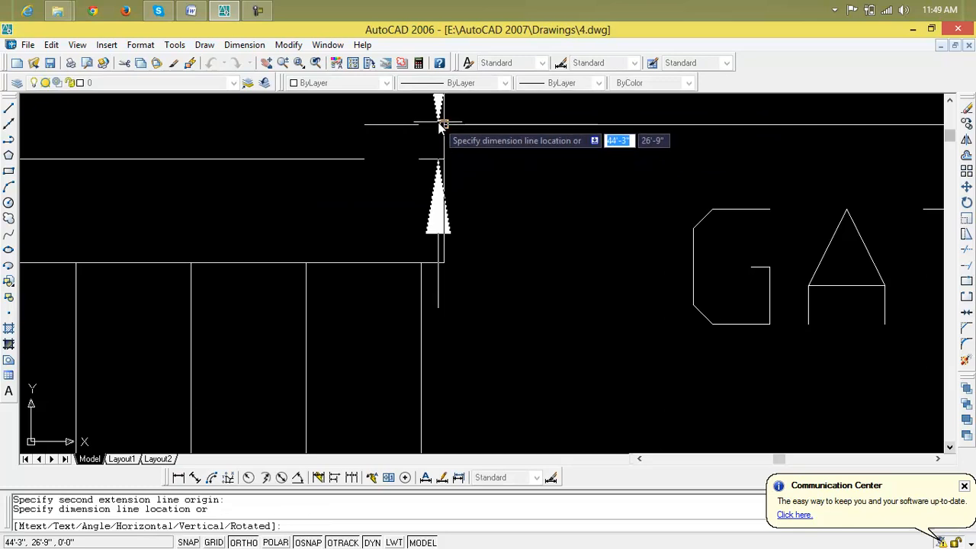
scroll(425, 176, "down", 5)
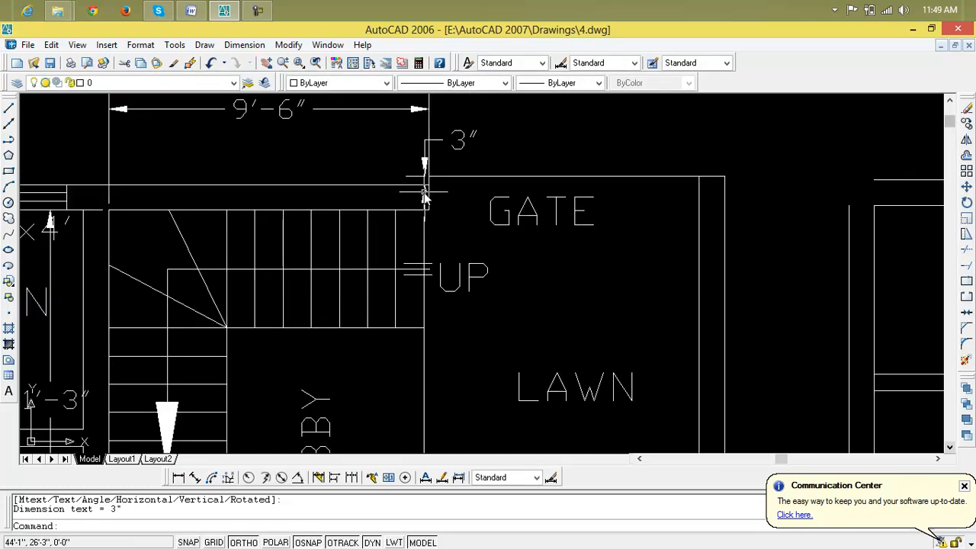
scroll(590, 206, "down", 2)
Erase the short end line and draw a 3" vertical line upward from the right end of the top wall's outer line
middle_click_drag(611, 207, 251, 219)
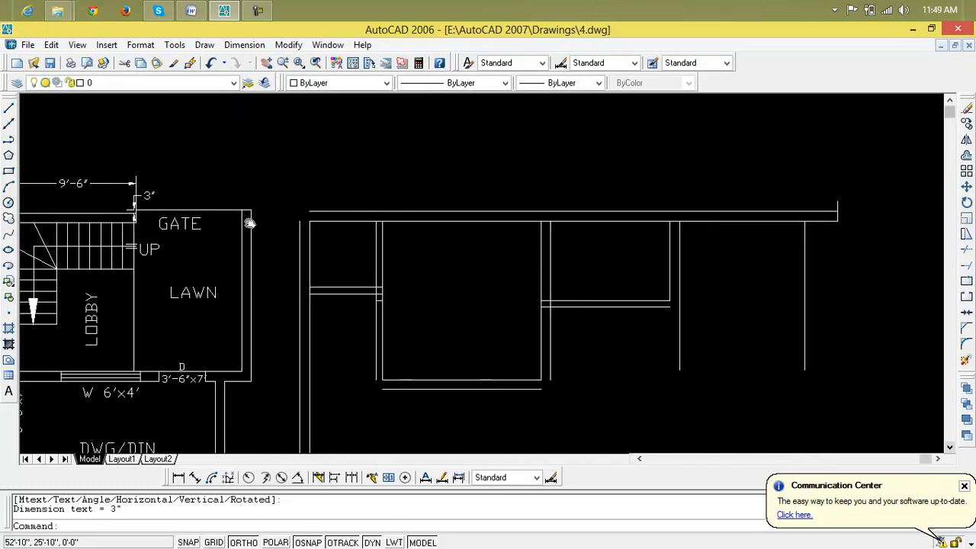
key("Escape")
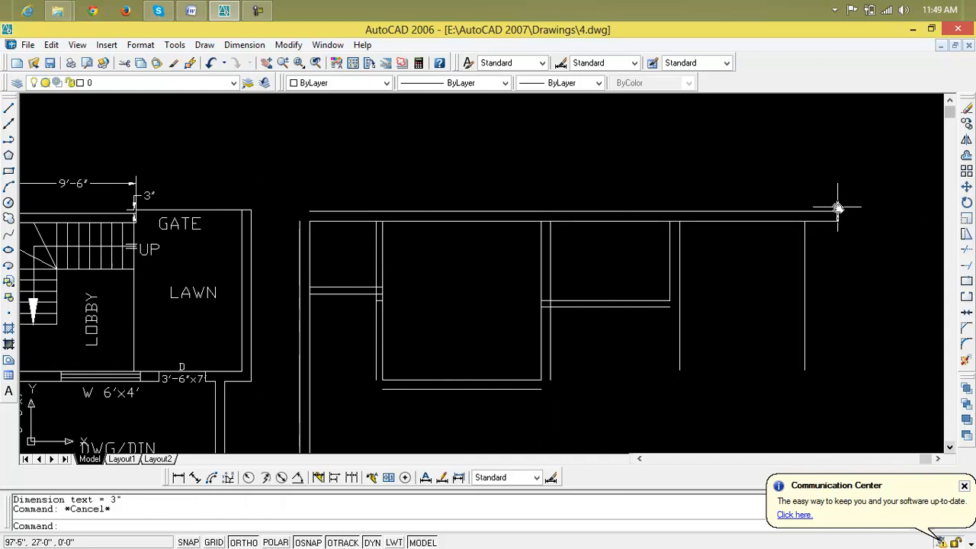
left_click(838, 207)
key("Delete")
scroll(845, 214, "up", 2)
type("l")
key("Return")
left_click(828, 204)
type("3")
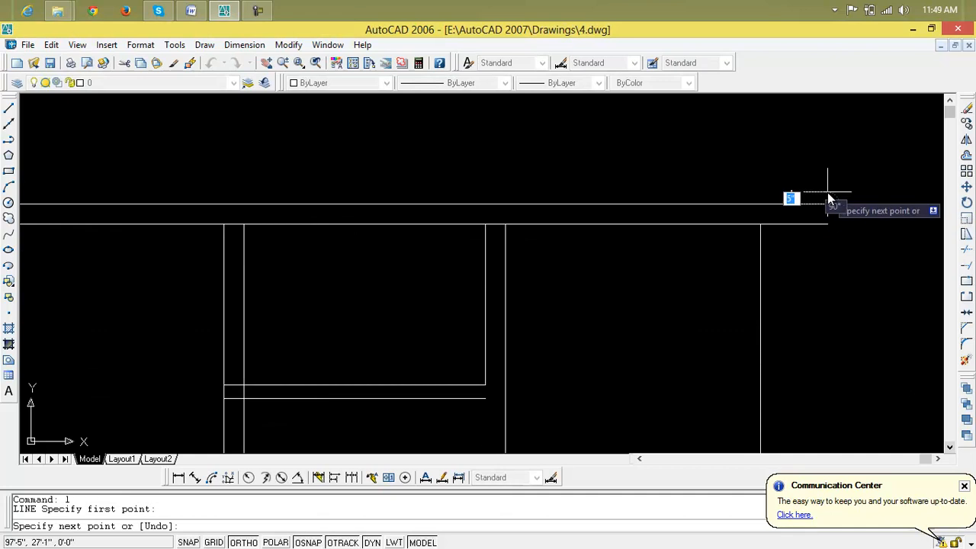
type("\"")
key("Return")
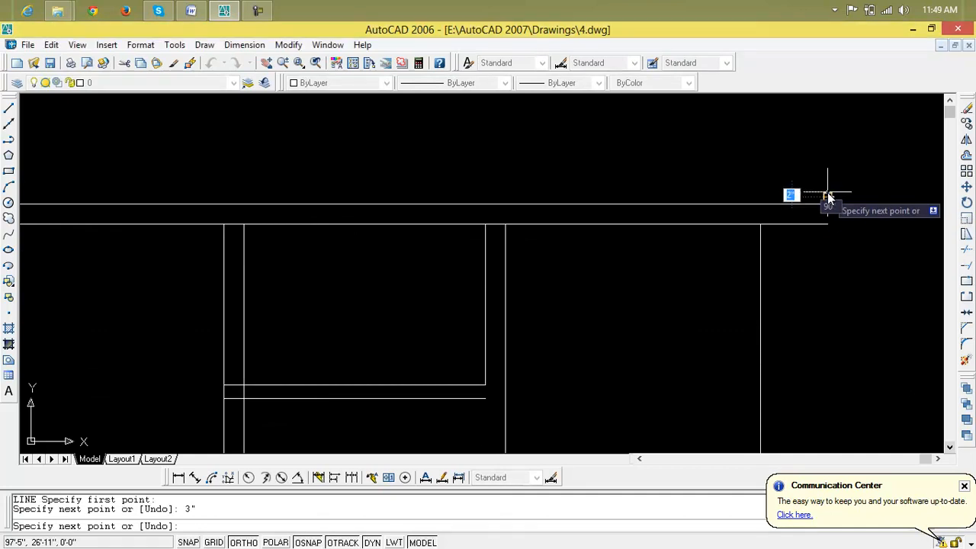
key("Escape")
key("Escape")
Add an aligned dimension along the reference plan's gate line, from the lobby corner to the lawn wall's inner face
scroll(828, 192, "down", 2)
middle_click_drag(849, 200, 767, 211)
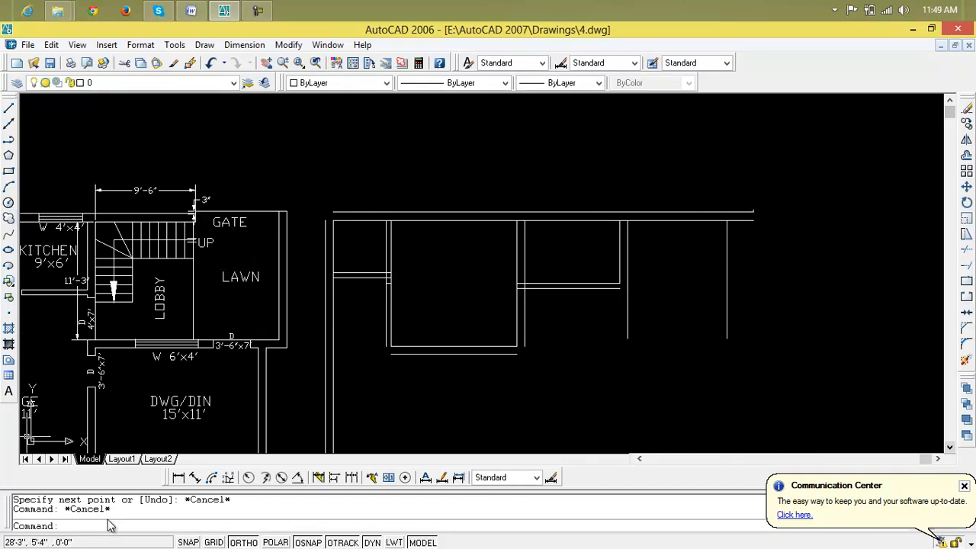
left_click(193, 479)
scroll(185, 224, "up", 4)
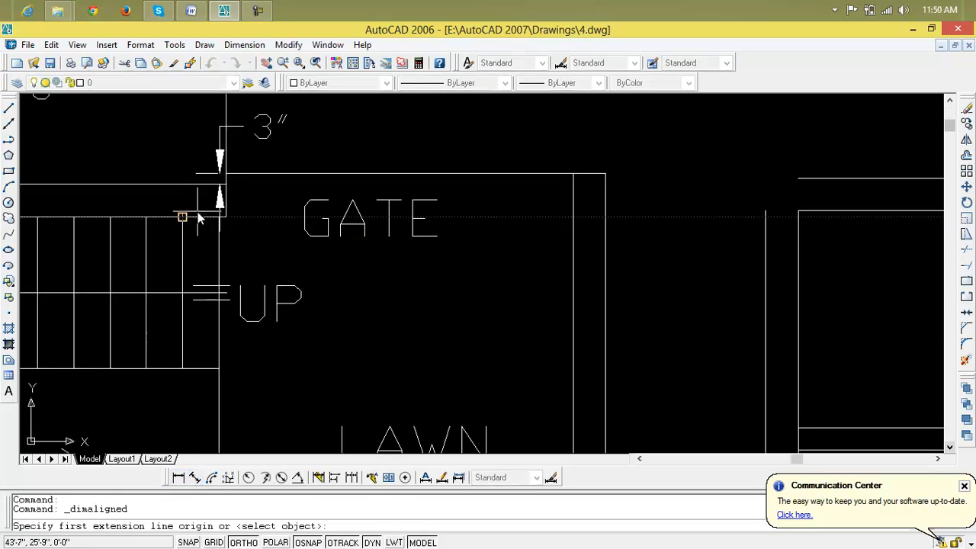
left_click(220, 184)
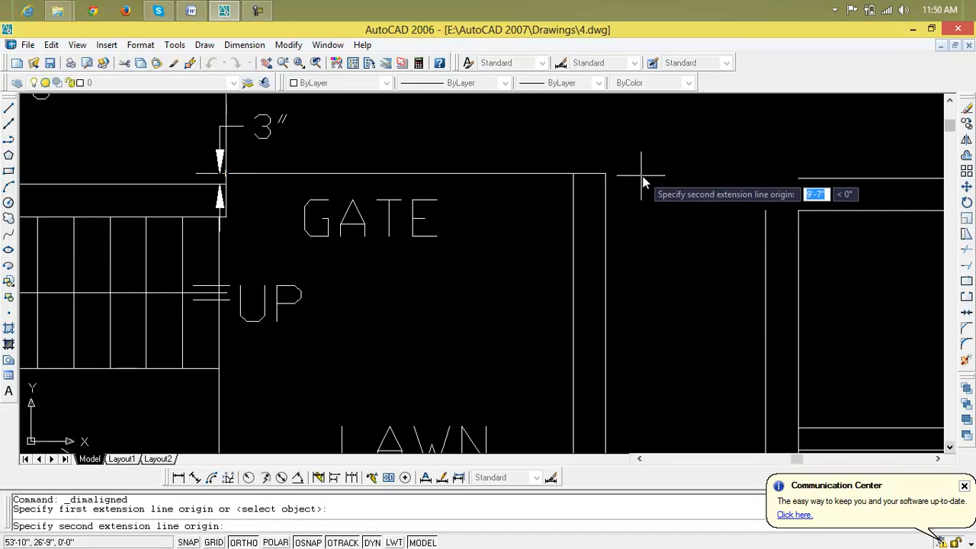
left_click(573, 174)
left_click(568, 150)
Add an aligned dimension for the thickness of the lawn's right wall beside the gate dimension in the reference plan
key("Return")
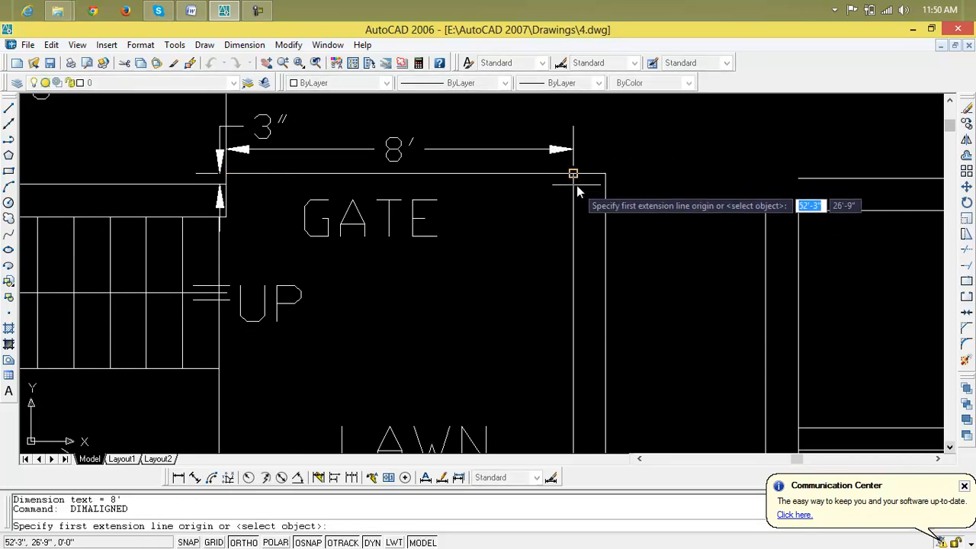
left_click(573, 174)
left_click(605, 174)
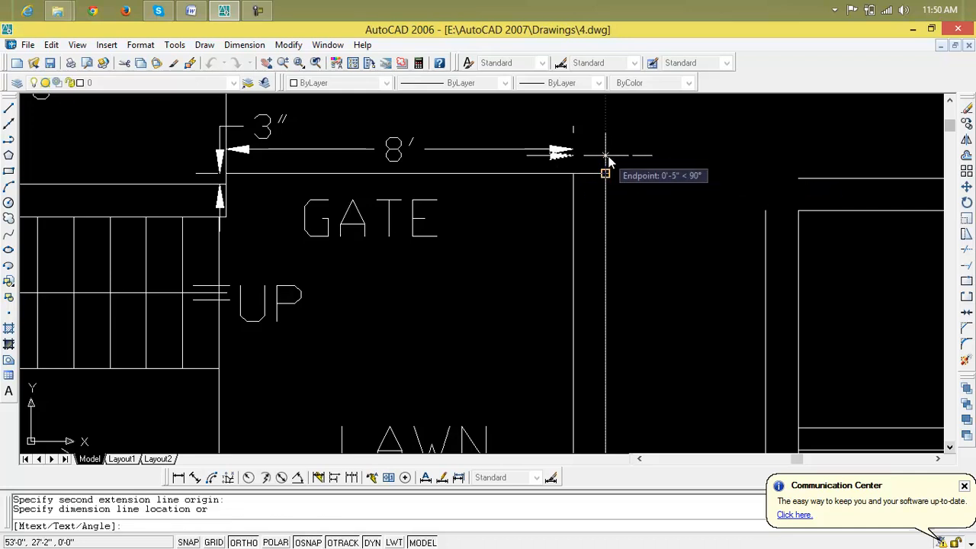
left_click(608, 161)
scroll(630, 312, "down", 5)
scroll(534, 257, "down", 5)
scroll(382, 294, "up", 2)
middle_click_drag(383, 295, 375, 287)
key("Escape")
key("Escape")
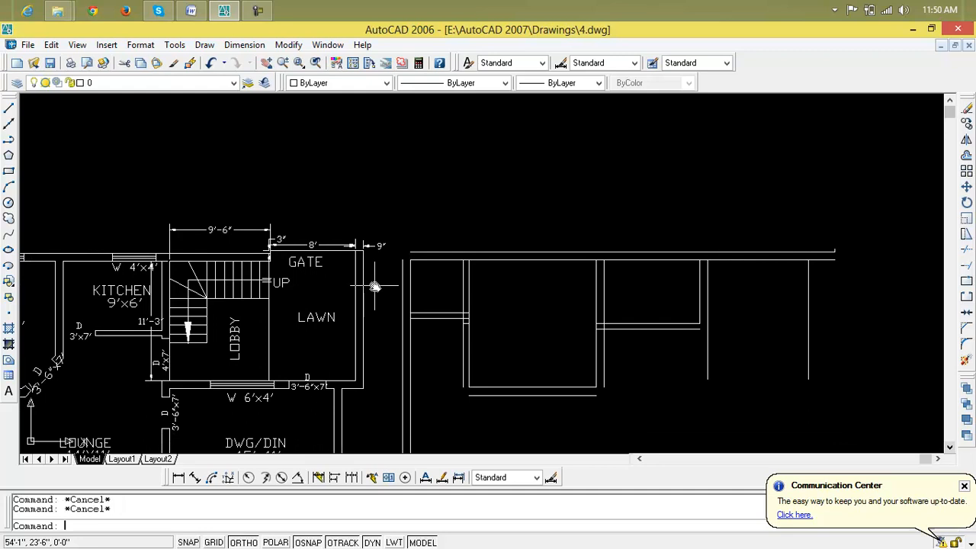
Draw a vertical line from the top of the lobby's right line upward past the top wall's outer line
scroll(841, 264, "up", 3)
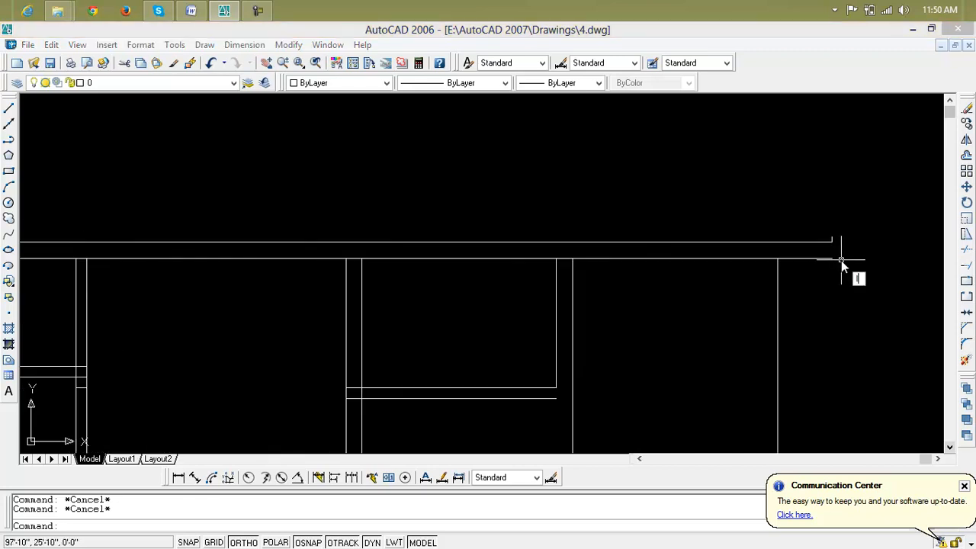
type("l")
key("Return")
left_click(778, 260)
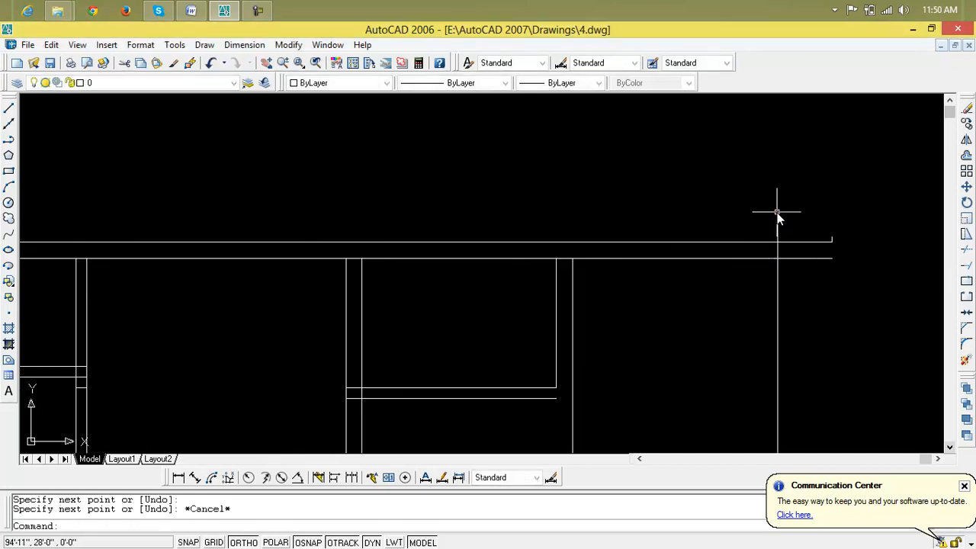
key("Escape")
Trim both top wall lines beyond the lobby's right line and erase the leftover 3" vertical line
scroll(778, 215, "down", 3)
middle_click_drag(785, 279, 804, 278)
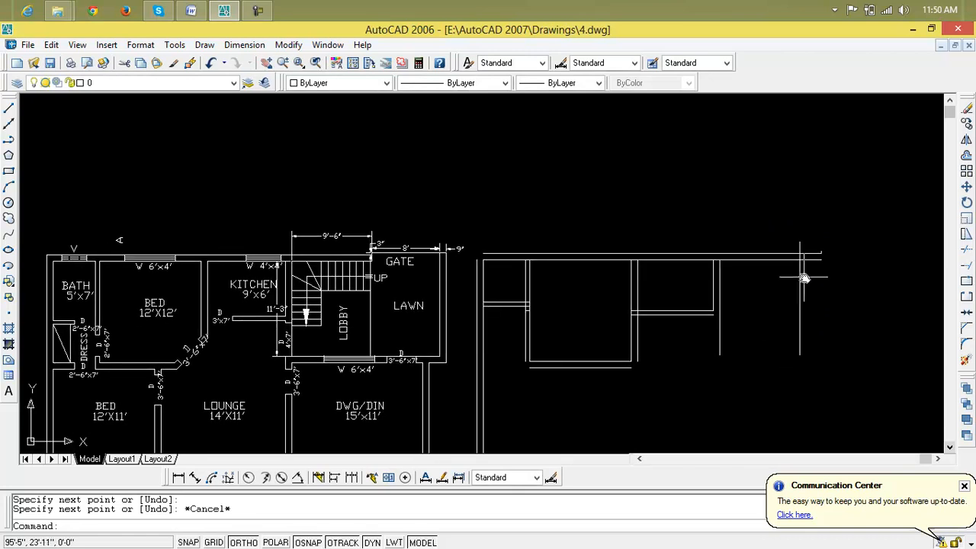
key("Escape")
key("Escape")
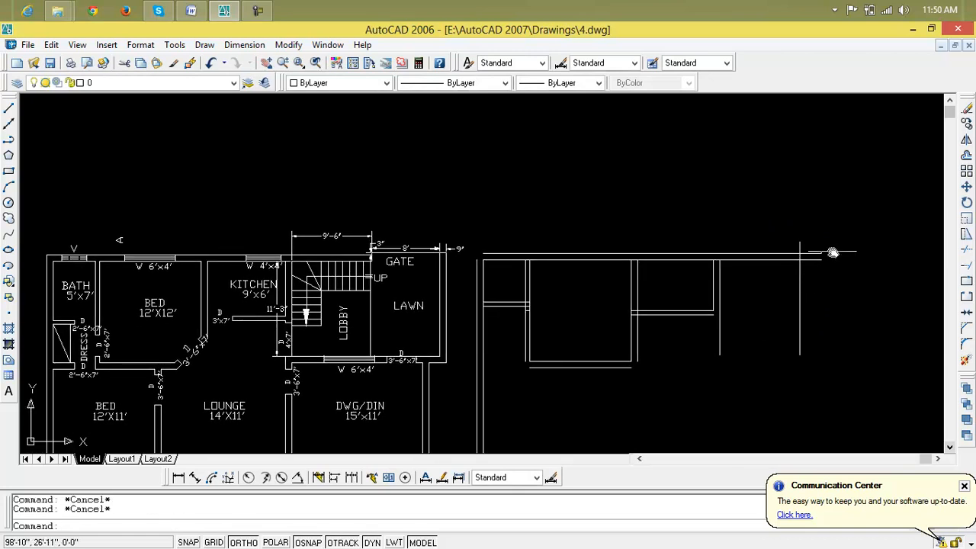
type("tr")
key("Return")
key("Return")
left_click(841, 246)
left_click(816, 273)
key("Escape")
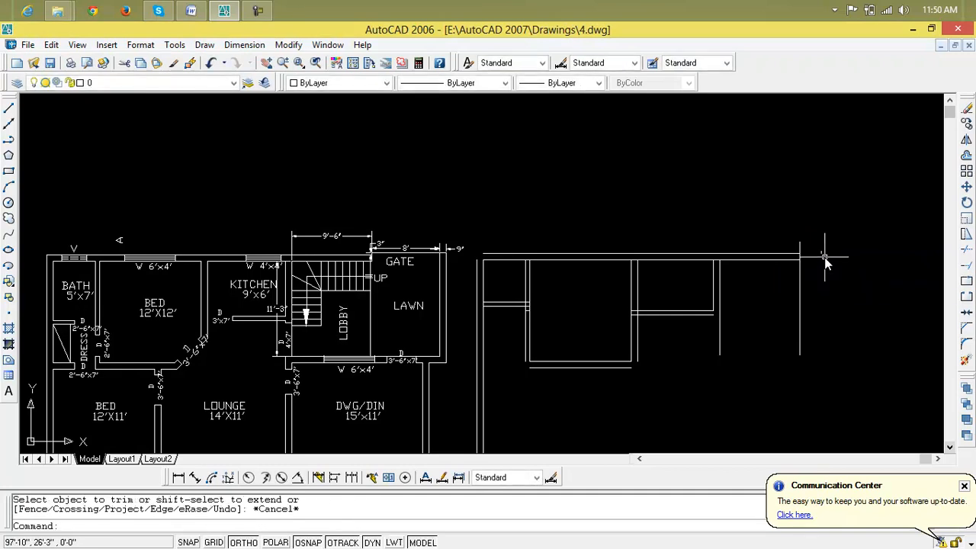
scroll(824, 257, "up", 2)
key("Delete")
scroll(819, 250, "up", 2)
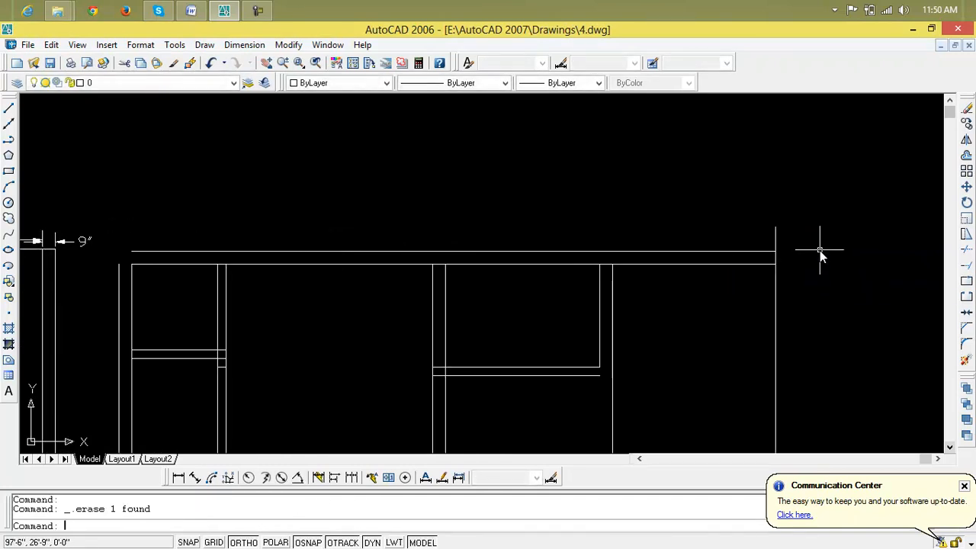
key("Escape")
key("Escape")
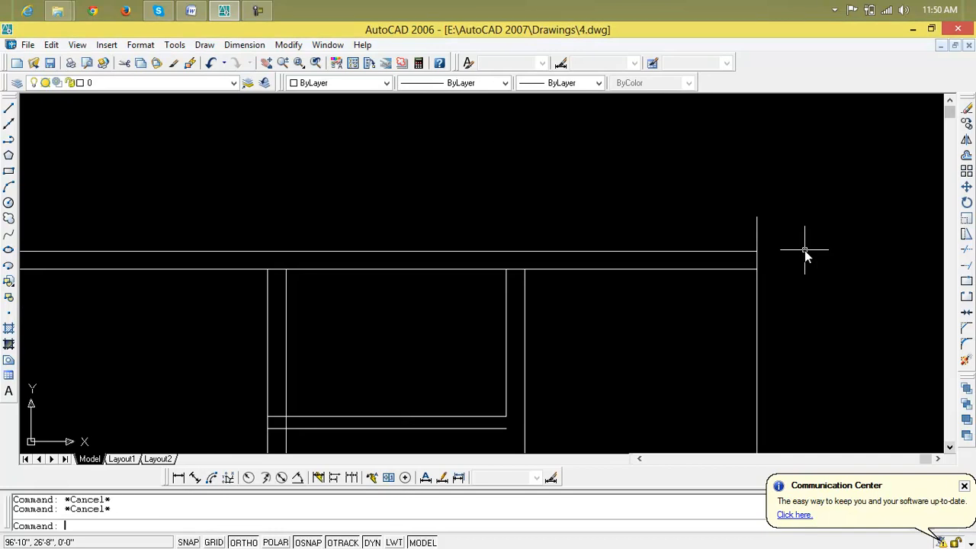
Trim the vertical line above the top wall's outer line at the lobby's right end
type("tr")
key("Return")
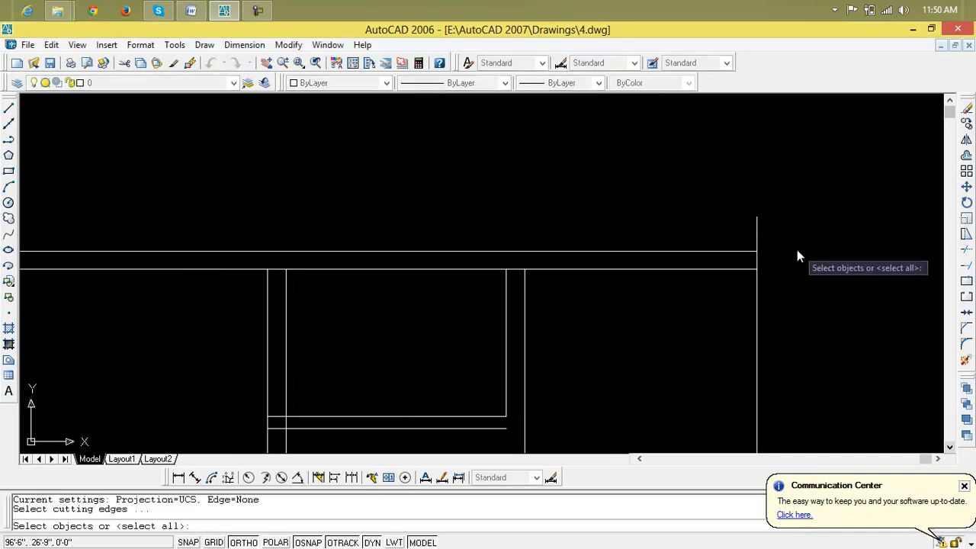
key("Return")
left_click(756, 232)
scroll(759, 235, "down", 5)
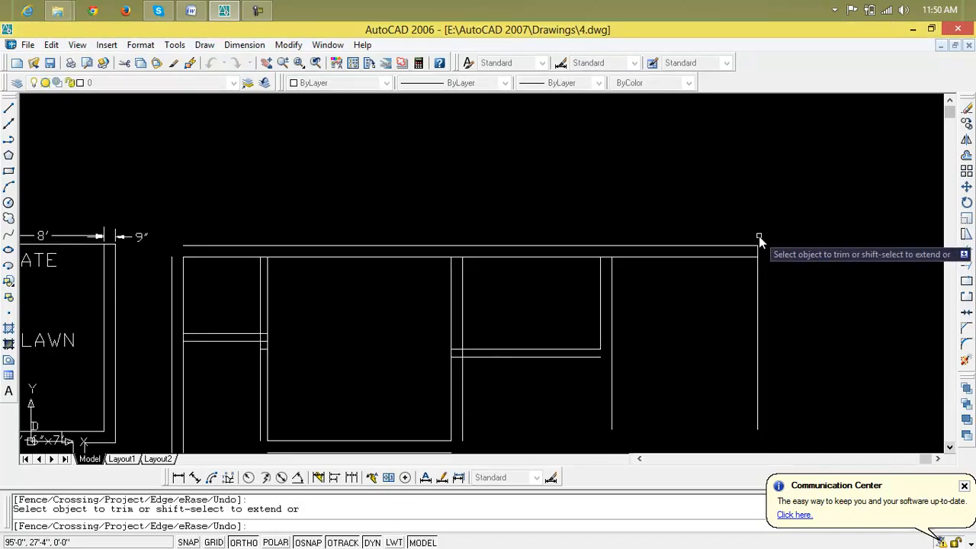
key("Escape")
key("Escape")
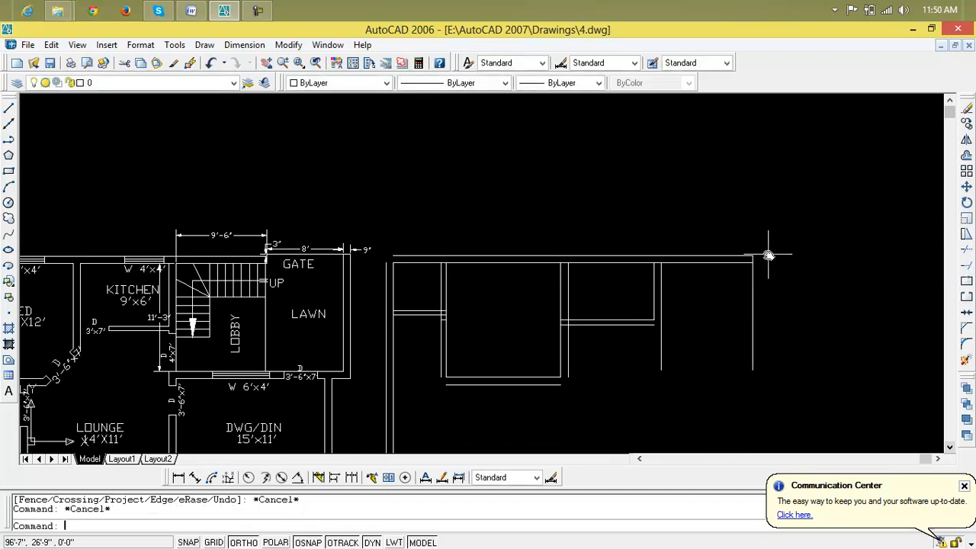
Draw a line 3" up from the top wall's outer corner at the lobby's right end and 8' right for the gate
type("l")
key("Return")
scroll(763, 259, "up", 3)
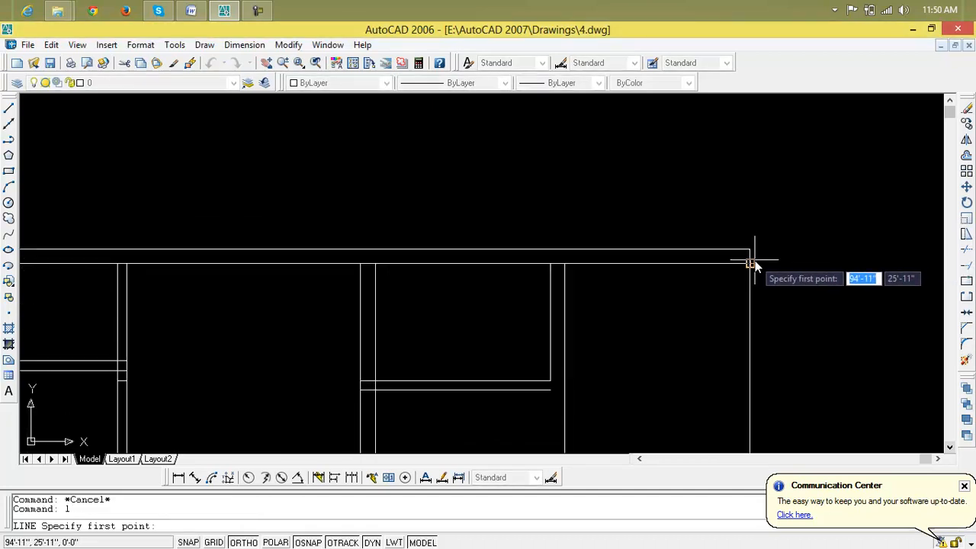
left_click(750, 252)
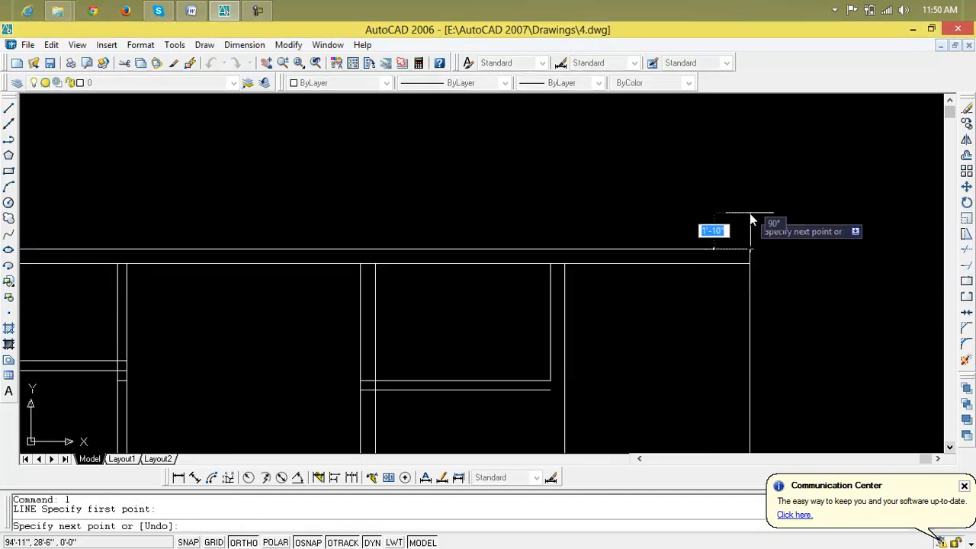
type("3\"")
key("Return")
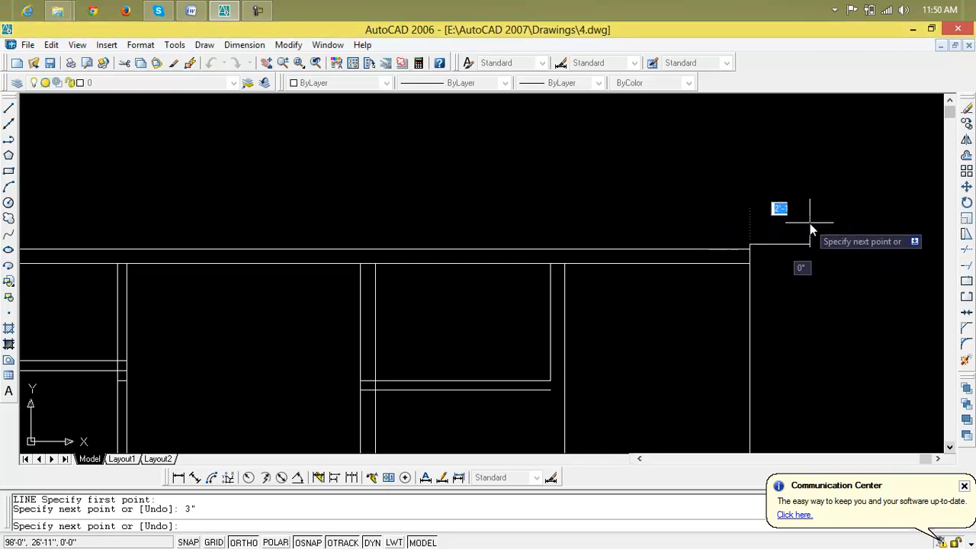
scroll(812, 227, "down", 3)
middle_click_drag(810, 211, 676, 224)
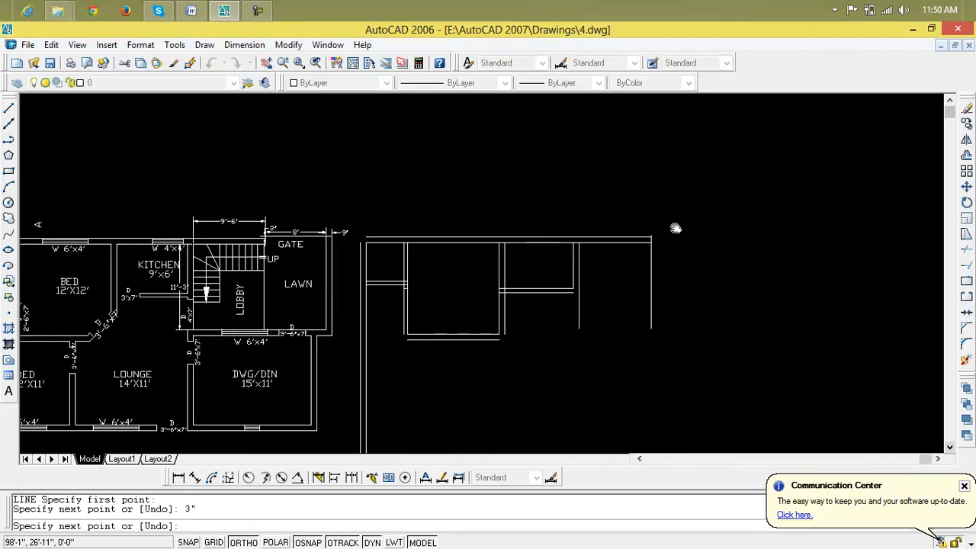
scroll(676, 229, "up", 2)
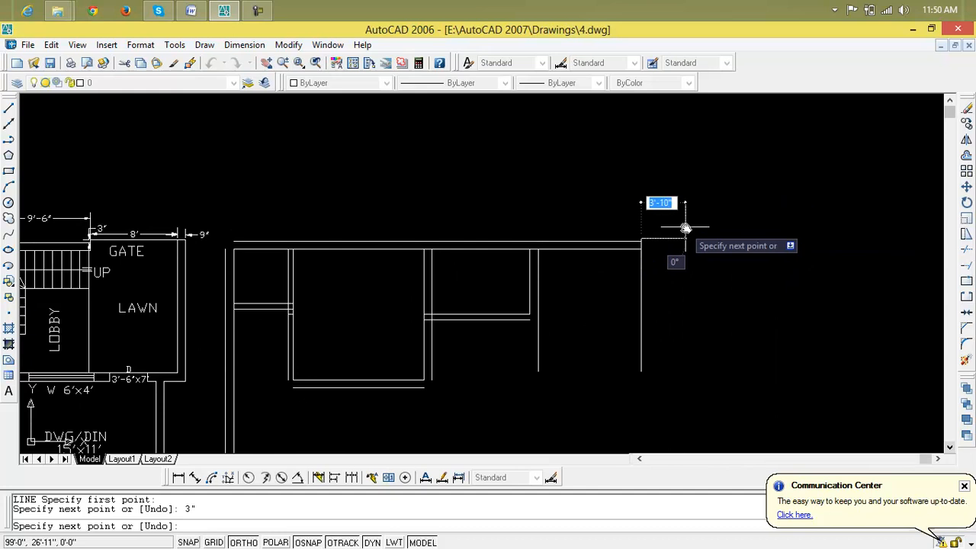
type("8'")
key("Return")
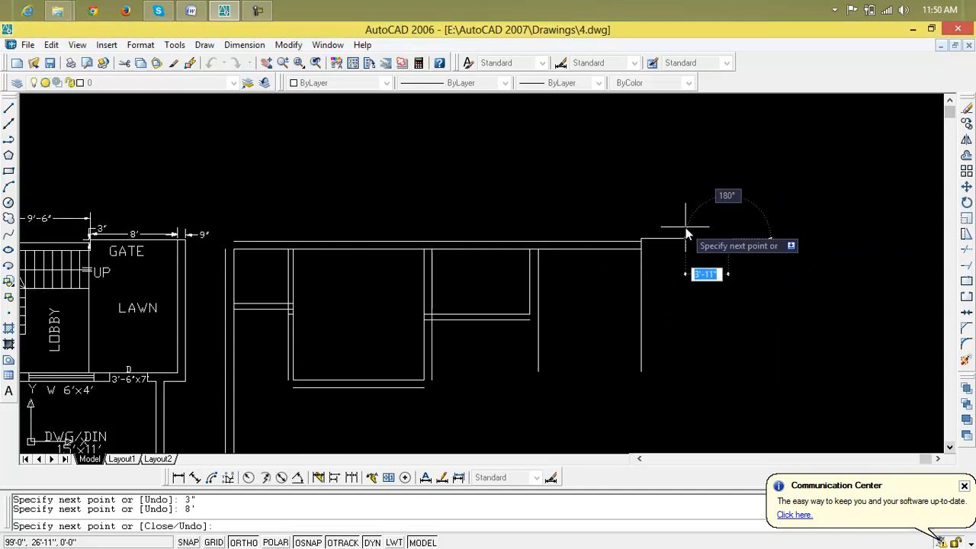
key("Escape")
key("Escape")
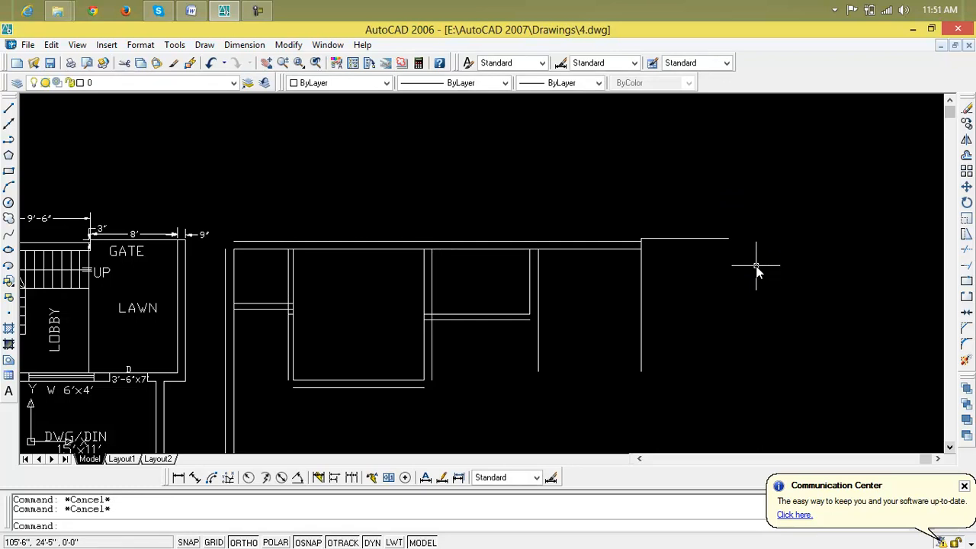
type("o")
key("Return")
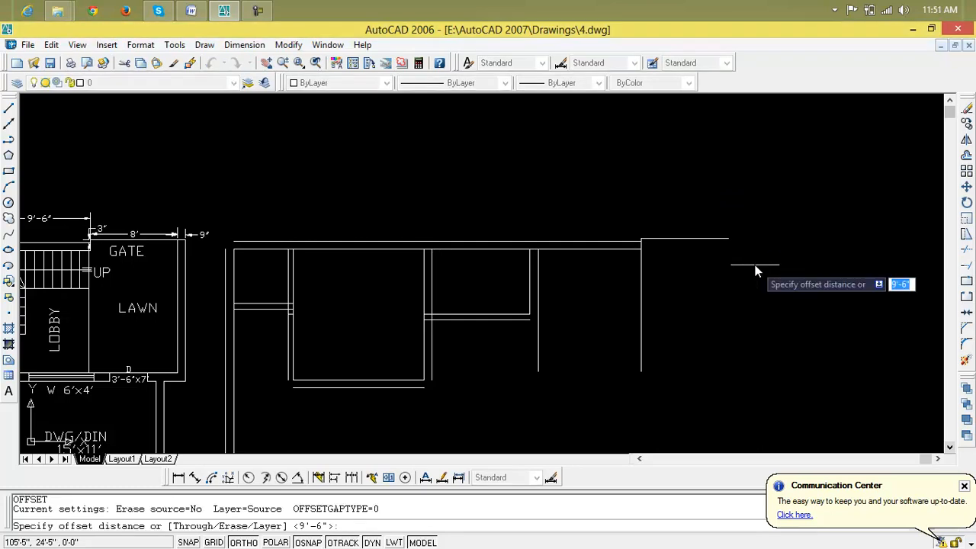
key("Escape")
key("Escape")
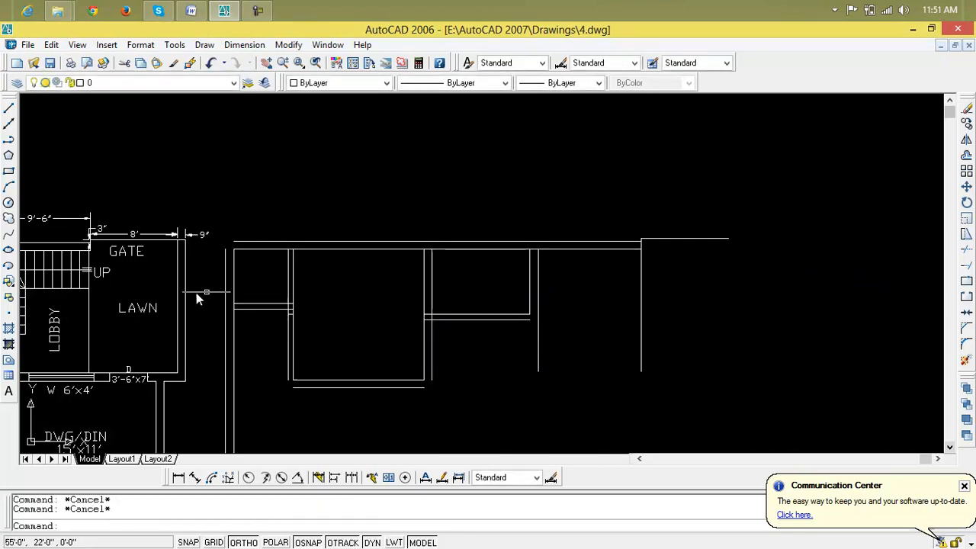
Add an aligned dimension along the inner line of the lawn's right wall in the reference plan
left_click(195, 479)
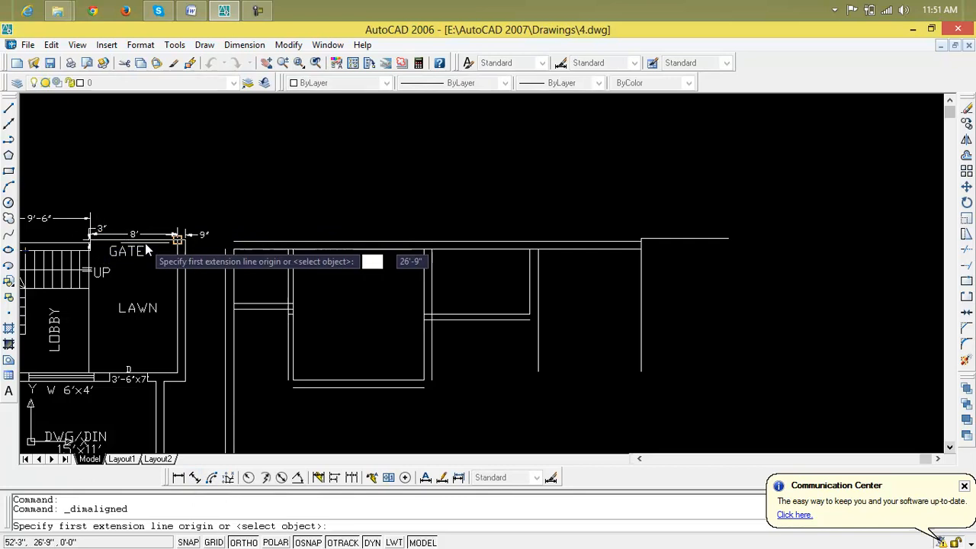
left_click(180, 241)
left_click(183, 374)
left_click(207, 373)
key("Escape")
key("Escape")
Offset the new gate line 12'3" downward to form the lawn's bottom line
type("o")
key("Return")
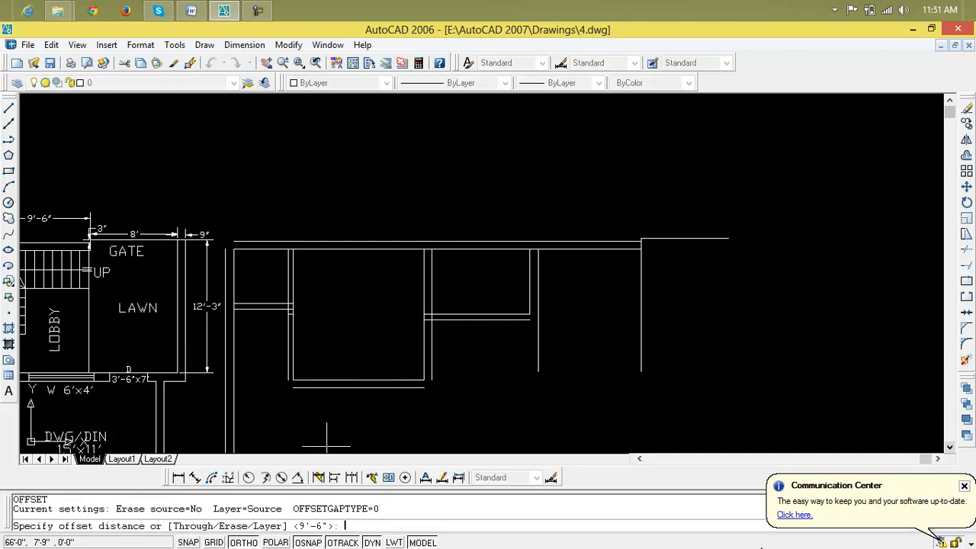
type("12'3\"")
key("Return")
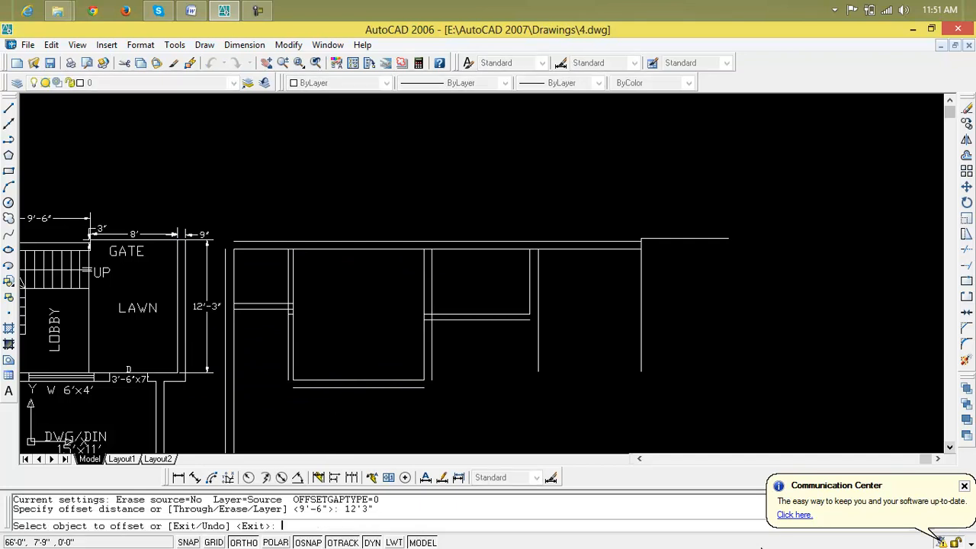
left_click(712, 239)
left_click(711, 270)
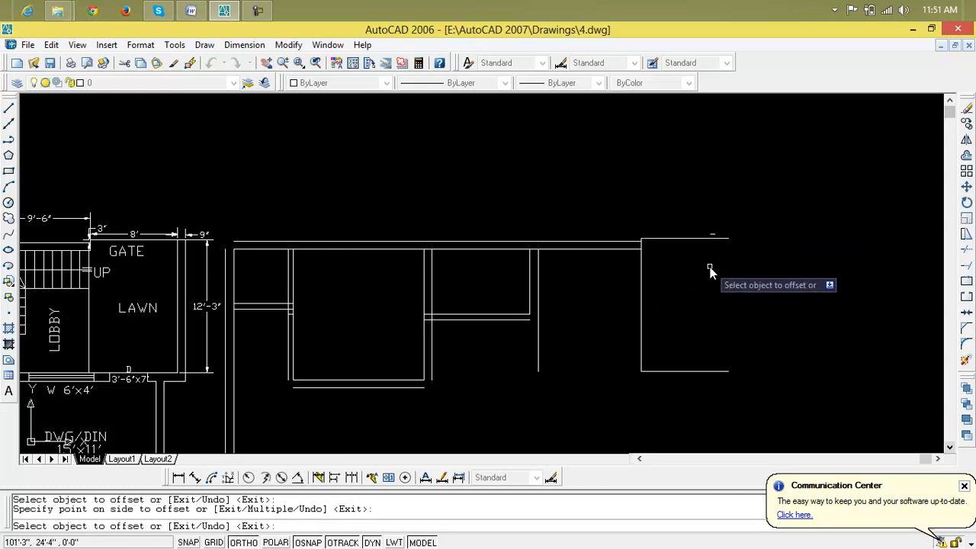
key("Escape")
key("Escape")
key("Escape")
Offset the lobby's right line 8' to the right to form the lawn's right line
type("o")
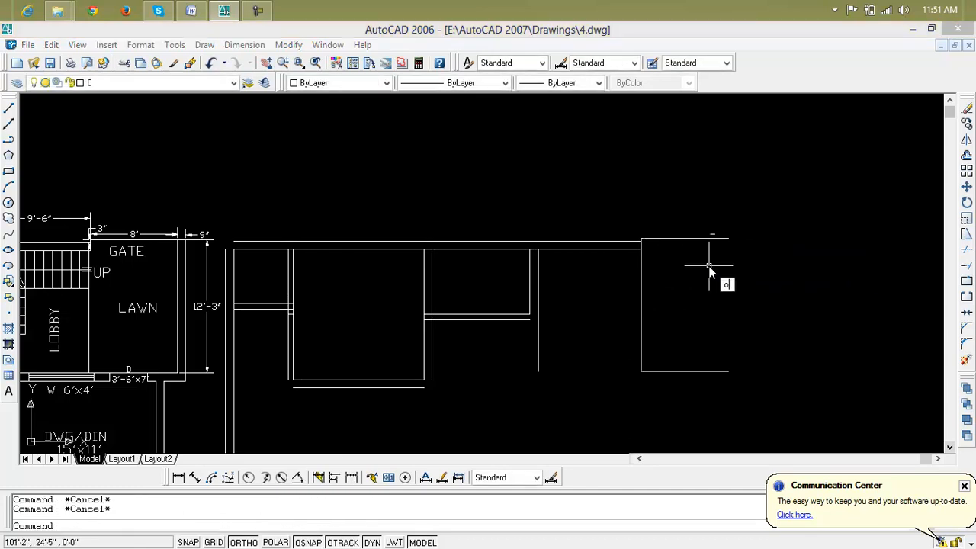
key("Return")
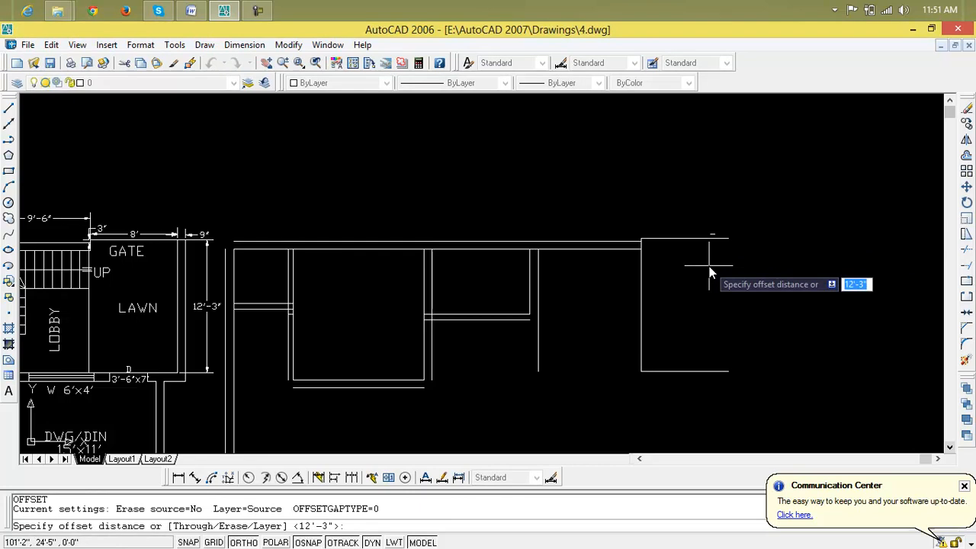
type("8'")
key("Return")
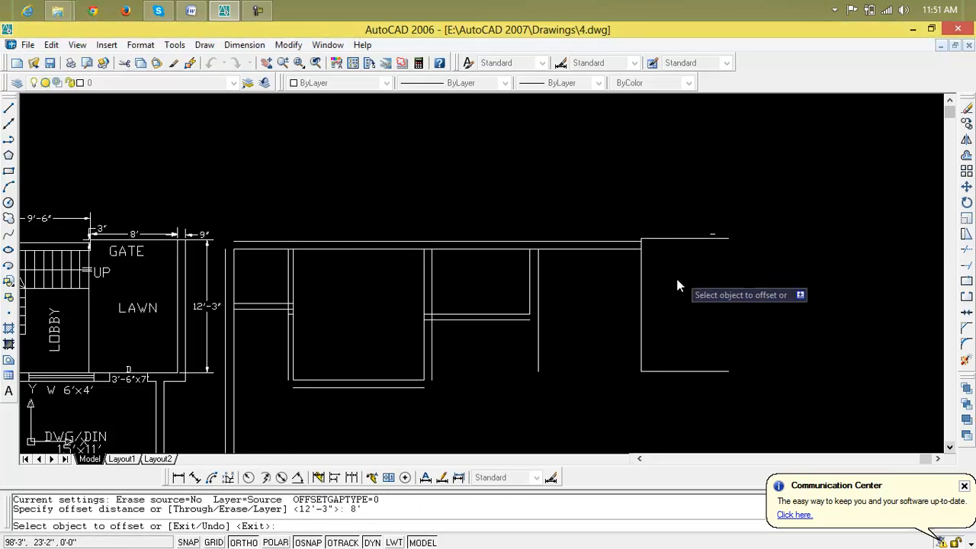
left_click(643, 301)
left_click(659, 304)
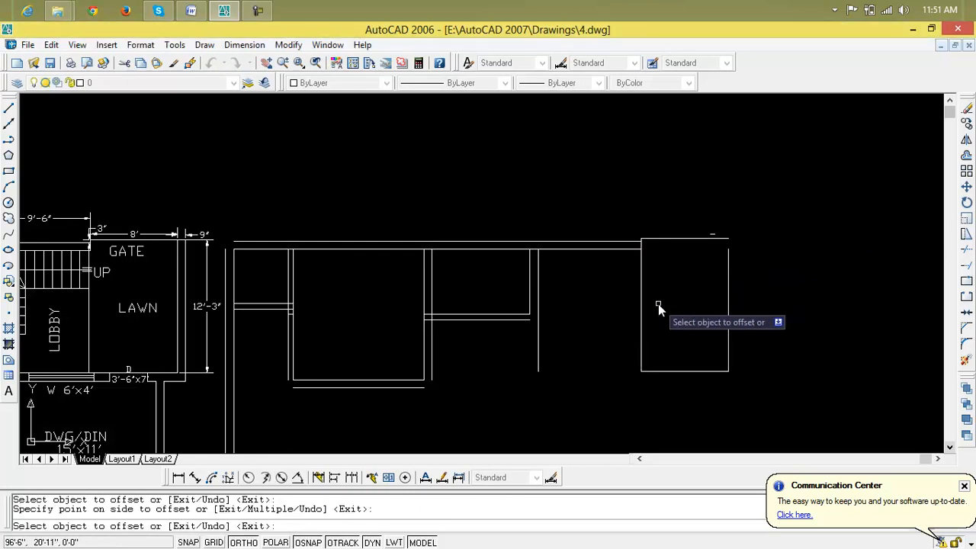
key("Escape")
key("Escape")
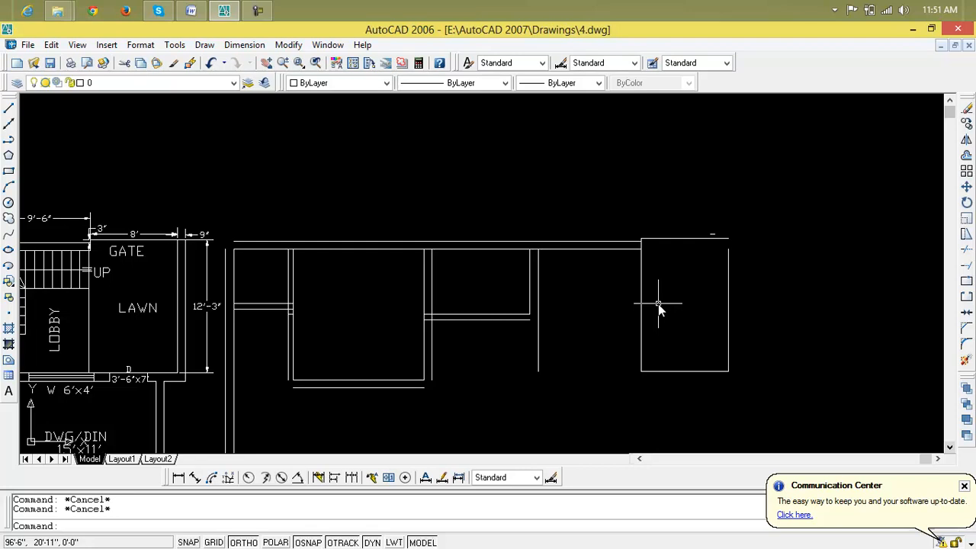
Join the gate line and the lawn's right line into a sharp corner with Chamfer
type("cha")
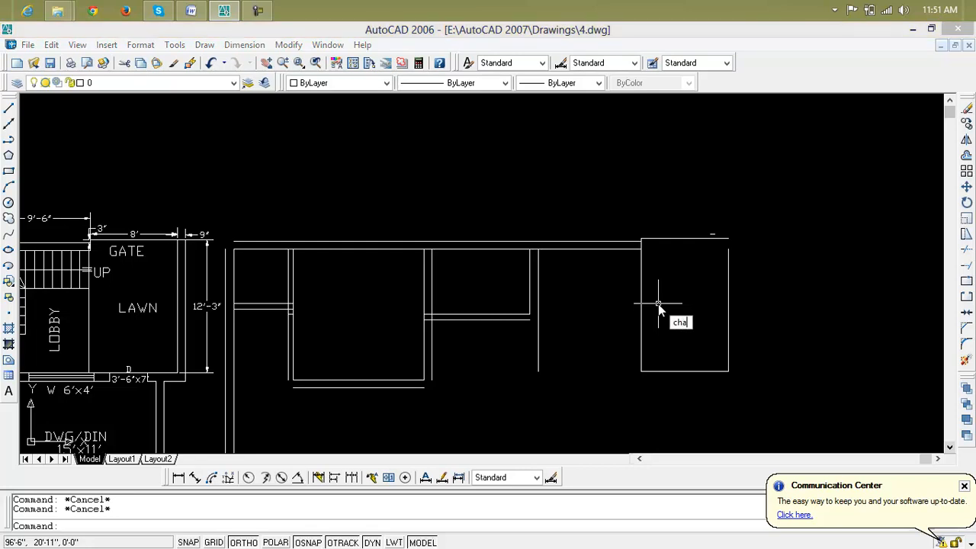
key("Return")
left_click(691, 238)
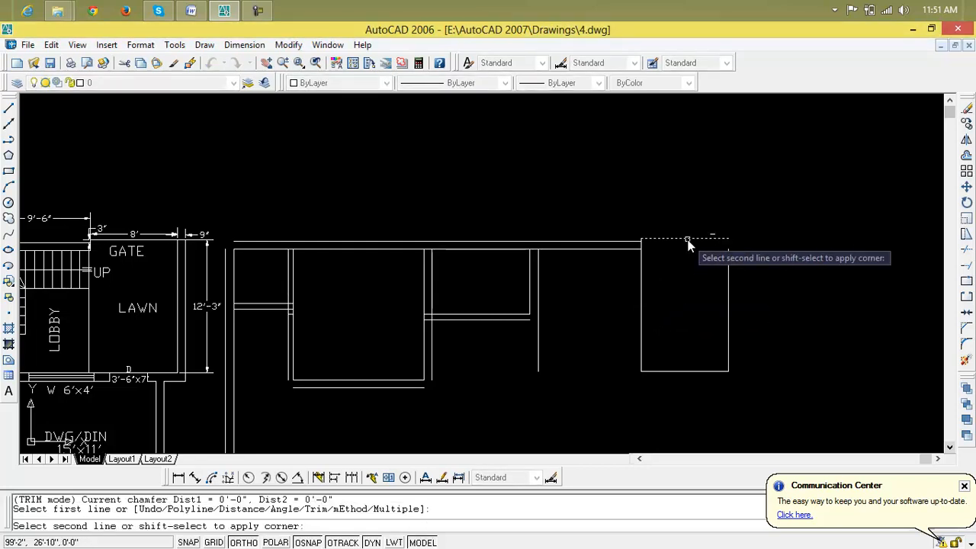
left_click(728, 271)
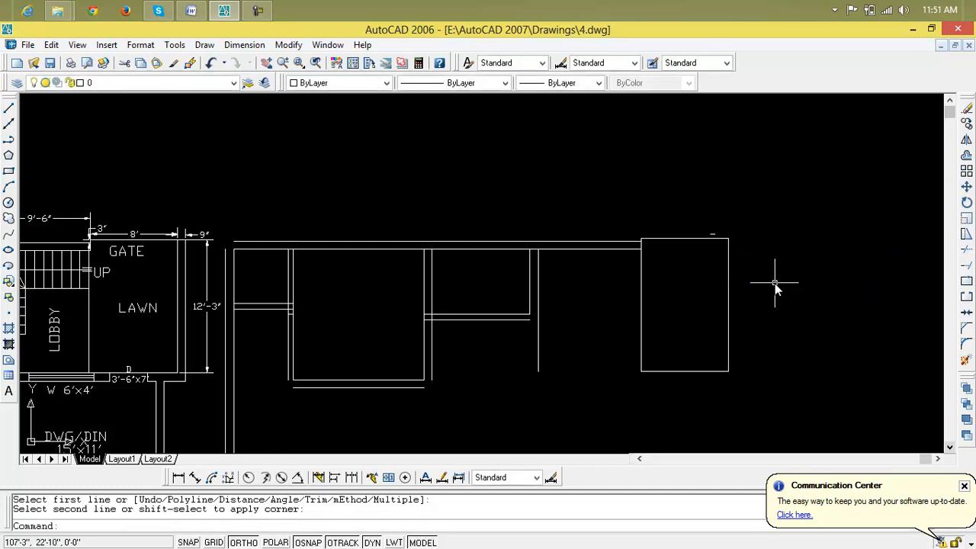
key("Escape")
key("Escape")
Offset the lawn's right line 9" outward to give the wall its thickness
type("o")
key("Return")
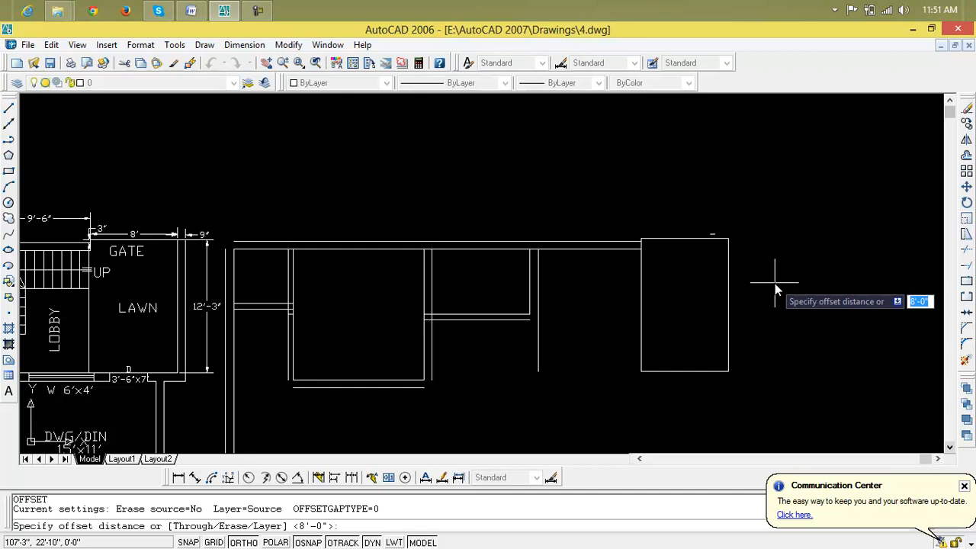
type("9\"")
key("Return")
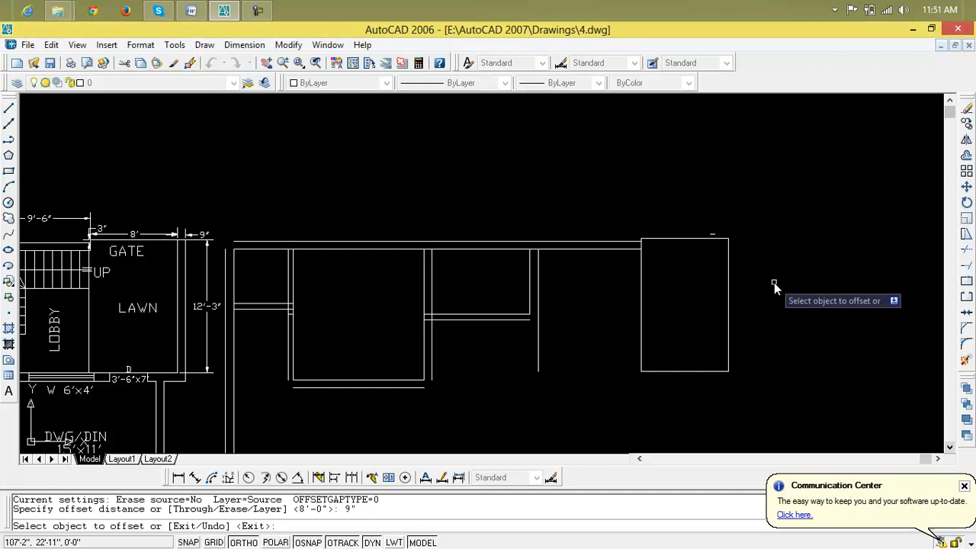
left_click(728, 306)
left_click(755, 309)
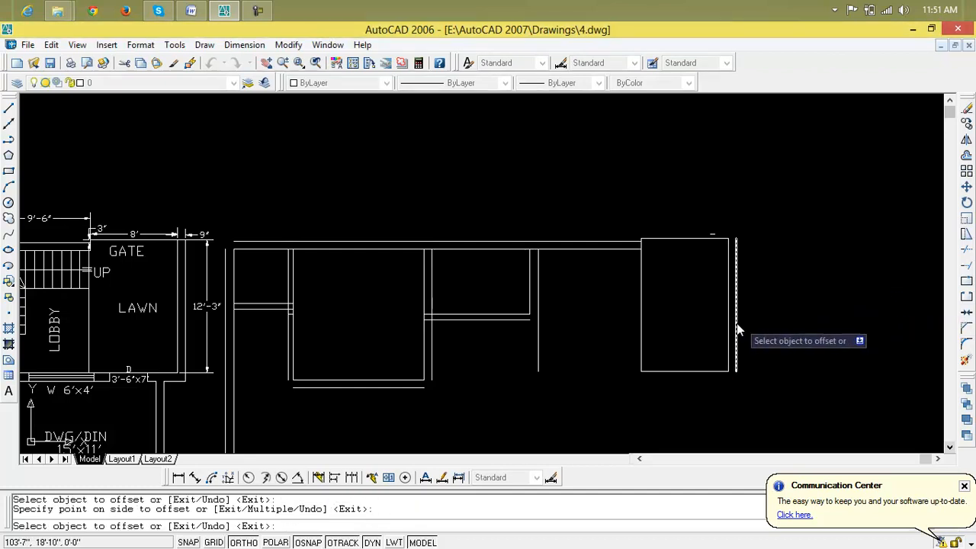
Offset the lawn's bottom line downward by the same 9" wall thickness
scroll(721, 335, "down", 2)
mouse_move(722, 277)
middle_mouse_down()
mouse_move(712, 331)
mouse_move(665, 206)
middle_mouse_up()
scroll(666, 206, "up", 2)
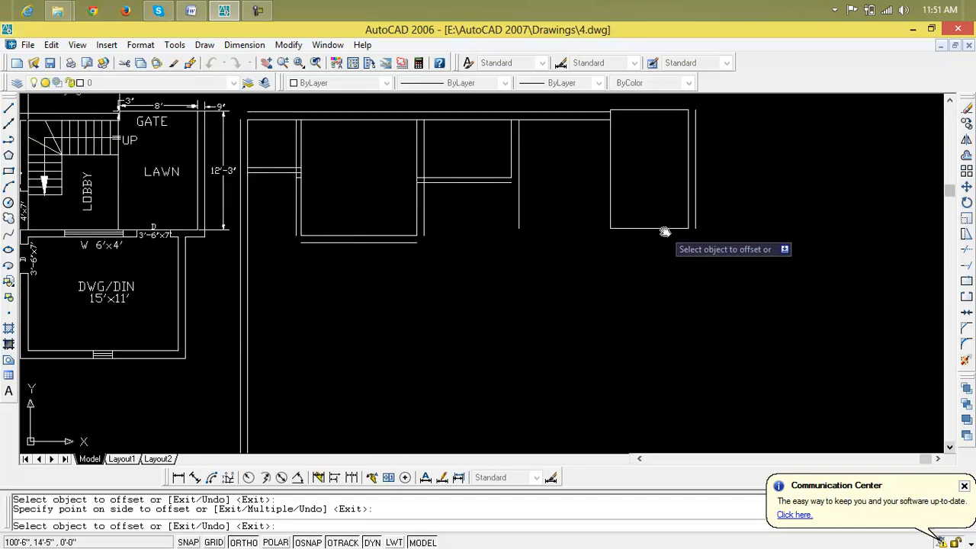
left_click(665, 230)
left_click(664, 244)
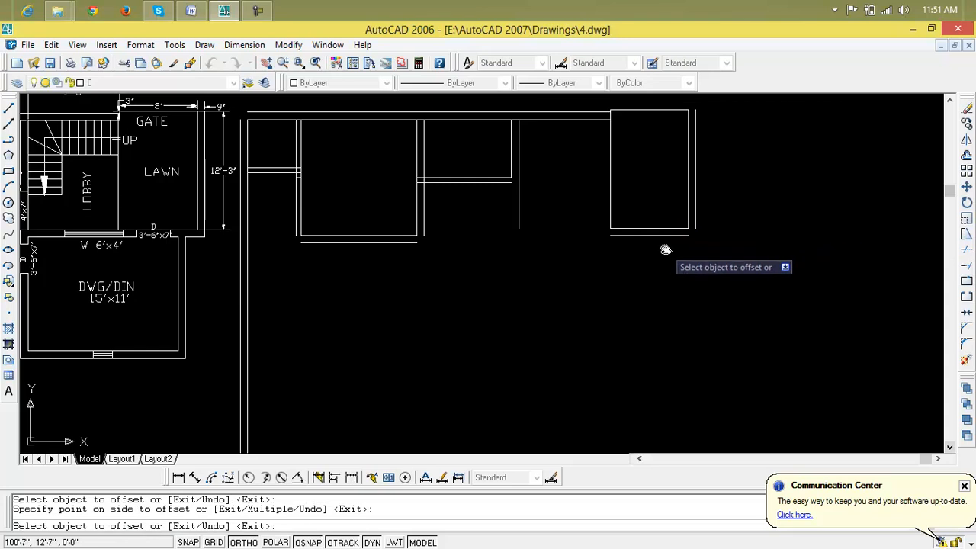
Draw a horizontal line continuing the kitchen bottom wall's lower line to just past the outer line of the kitchen's right wall
scroll(665, 249, "down", 2)
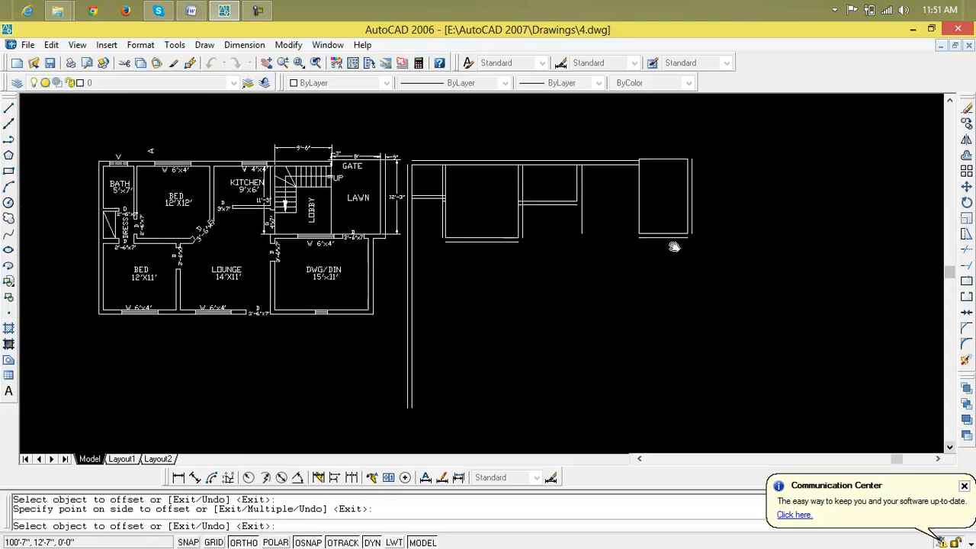
scroll(556, 249, "up", 2)
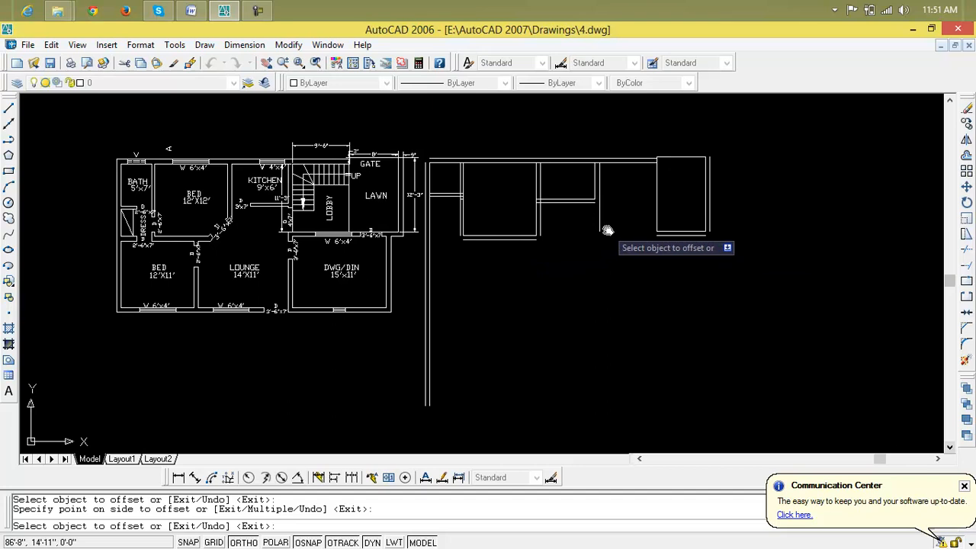
scroll(606, 230, "up", 2)
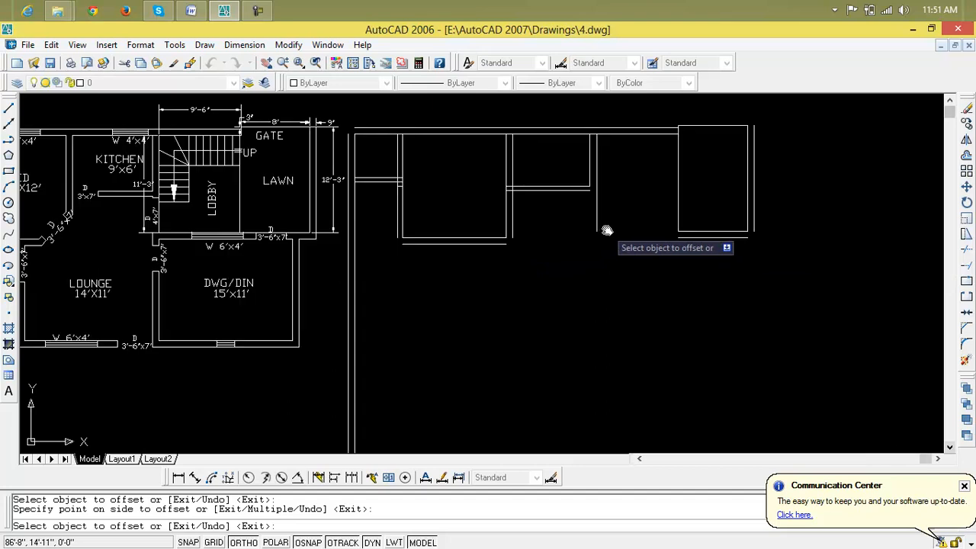
left_click(587, 193)
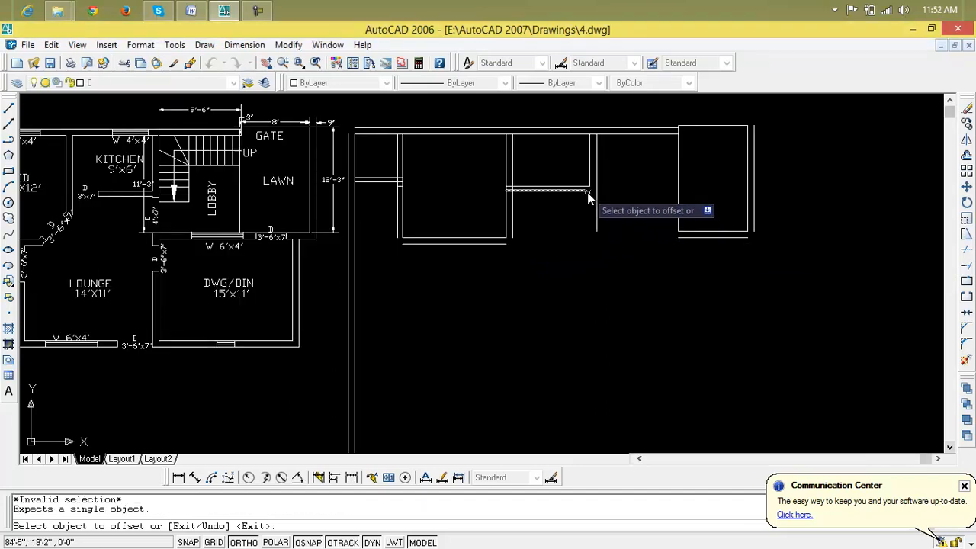
key("Escape")
type("l")
key("Return")
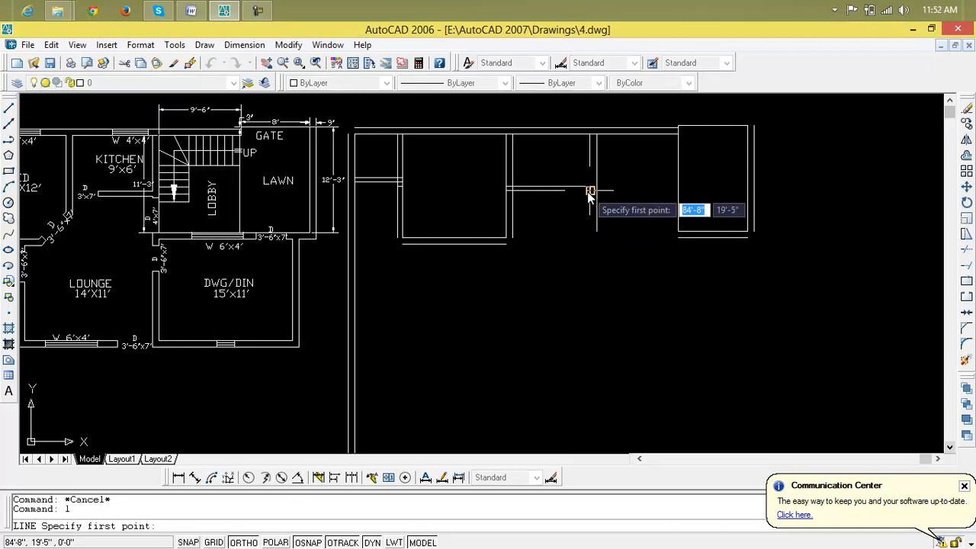
scroll(587, 197, "up", 3)
left_click(595, 188)
left_click(625, 187)
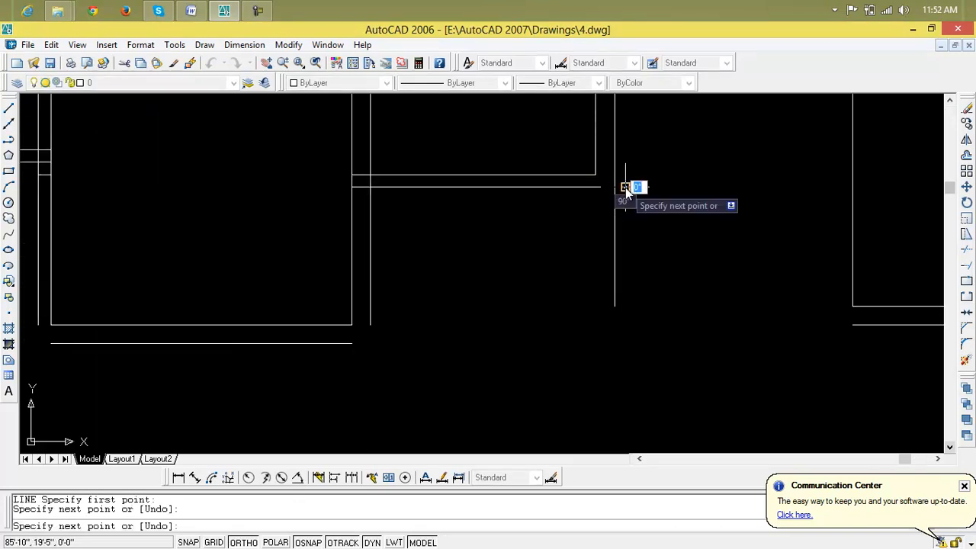
key("Escape")
Trim the end of the kitchen's lower wall line that projects beyond the right wall's outer line
type("tr")
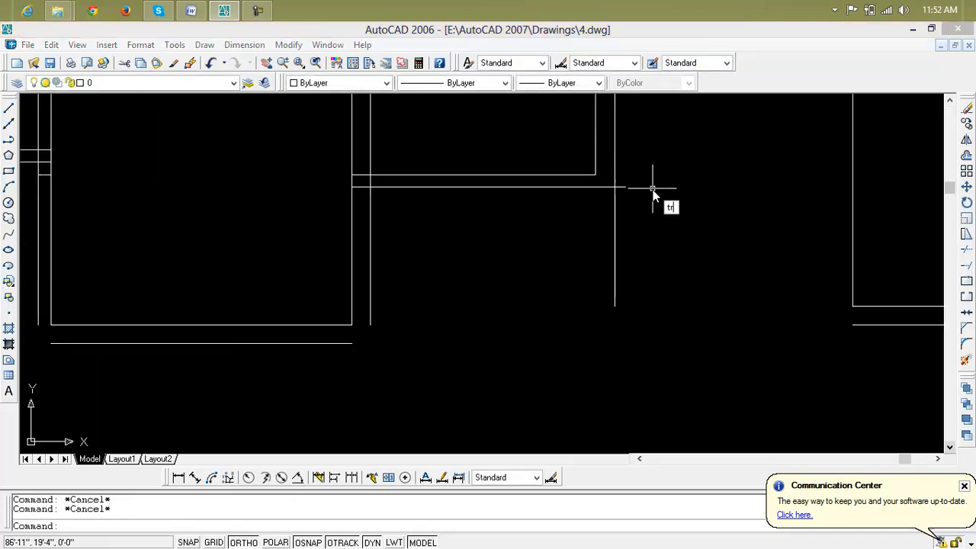
key("Return")
key("Return")
left_click(626, 190)
scroll(627, 221, "down", 5)
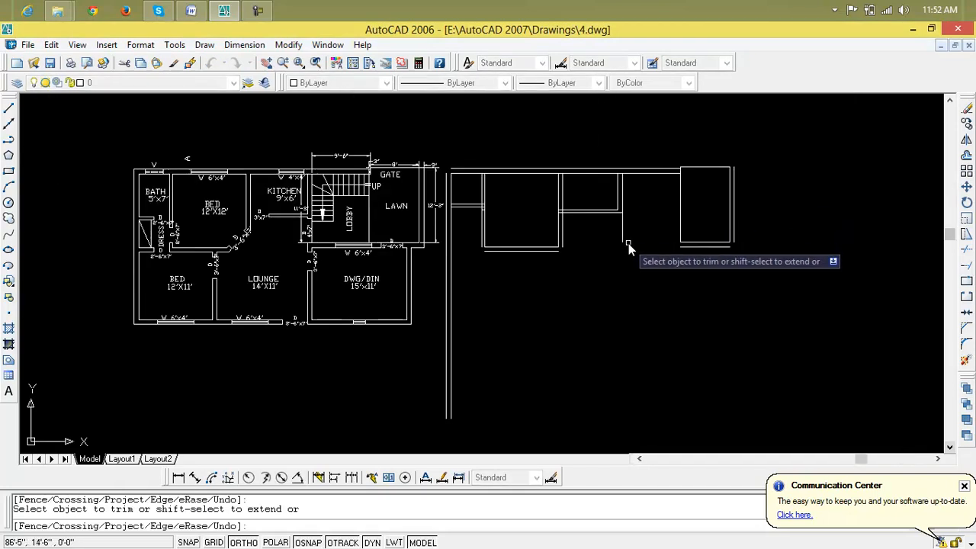
scroll(595, 244, "up", 5)
key("Escape")
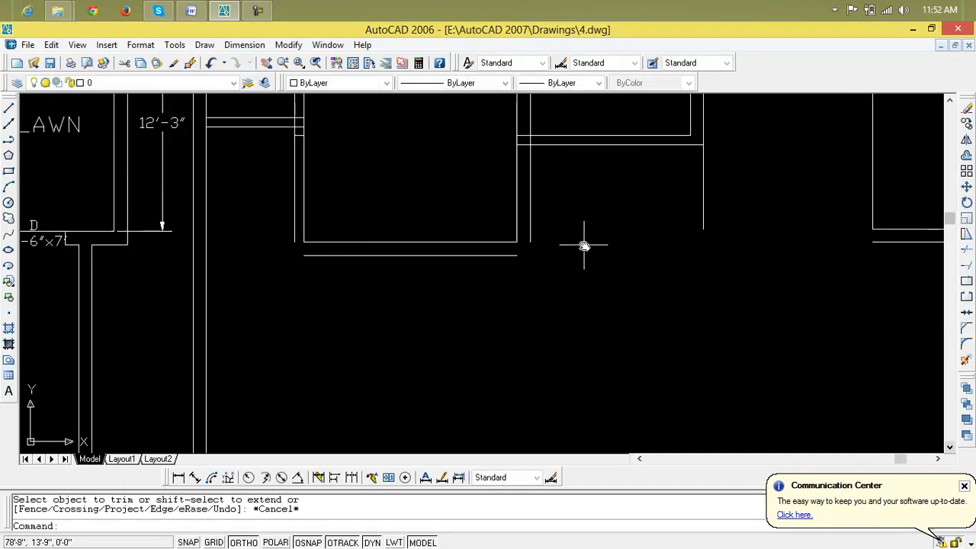
Chamfer the 12'x12' bedroom's outer bottom and right wall lines with zero distance to close their corner in the redrawn plan
type("c")
type("a")
key("Return")
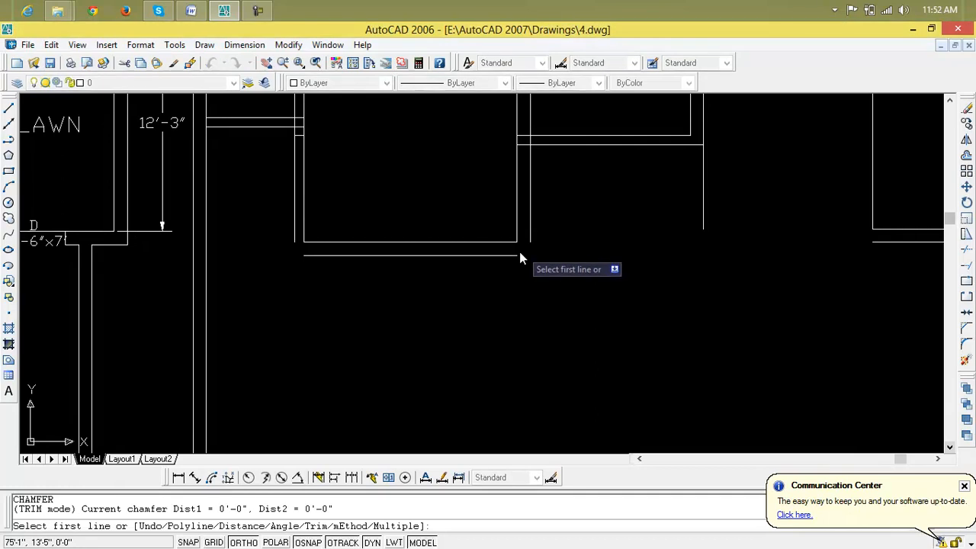
left_click(507, 256)
left_click(528, 238)
Chamfer the same bedroom's outer bottom and left wall lines with zero distance to close the lower-left corner
key("Return")
scroll(284, 133, "down", 3)
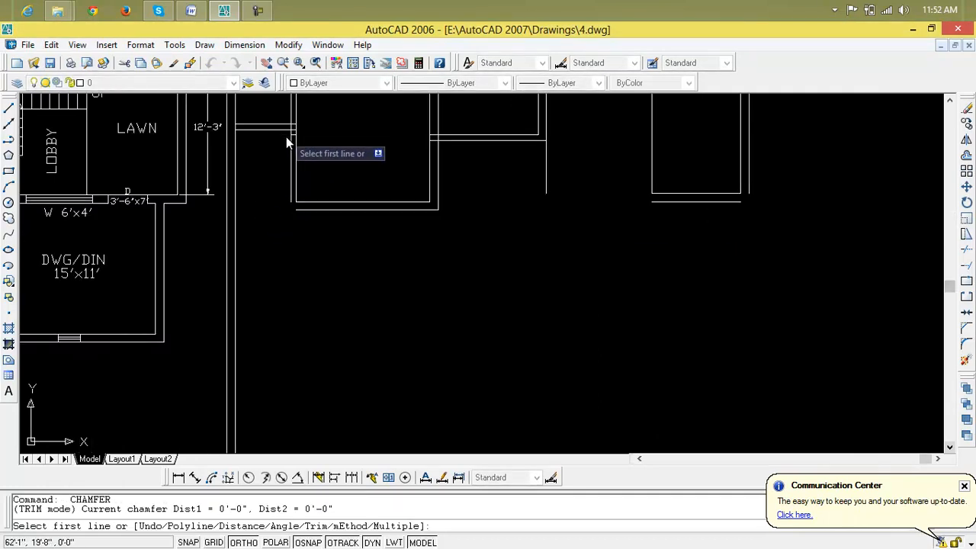
left_click(303, 251)
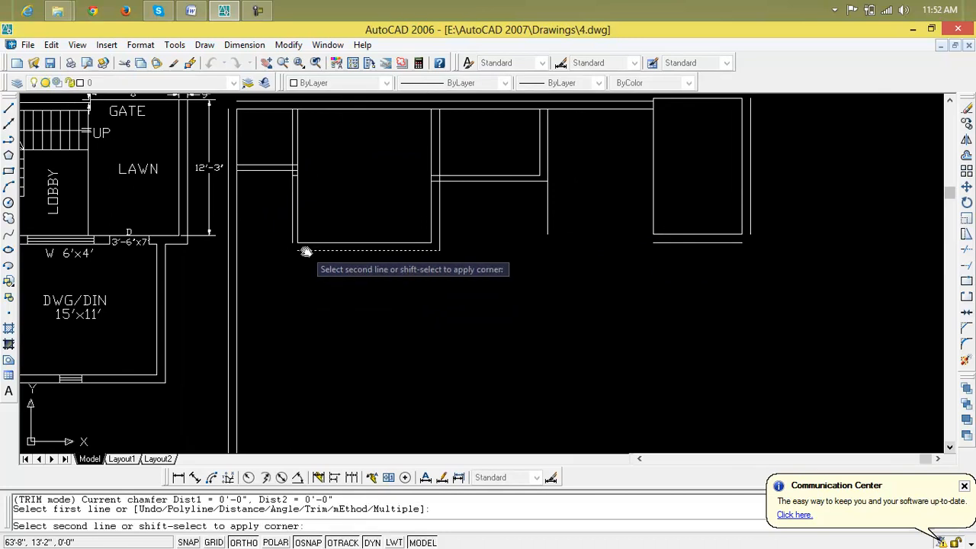
left_click(296, 242)
left_click(293, 242)
scroll(305, 272, "down", 4)
mouse_move(307, 272)
middle_mouse_down()
mouse_move(617, 211)
mouse_move(632, 263)
middle_mouse_up()
scroll(498, 237, "up", 3)
key("Escape")
key("Escape")
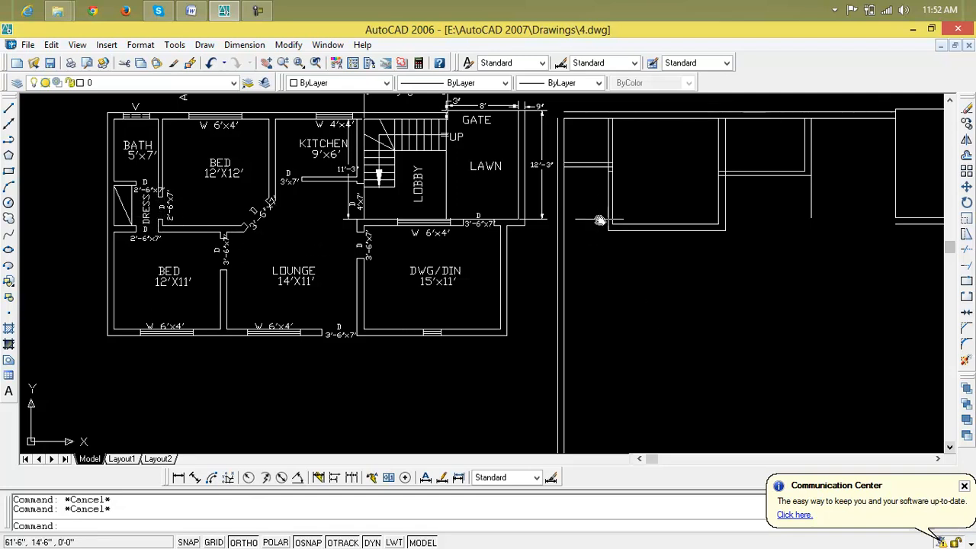
Add a vertical linear dimension to the wardrobe beside the dressing area in the original plan, placed outside the left wall
scroll(142, 238, "up", 1)
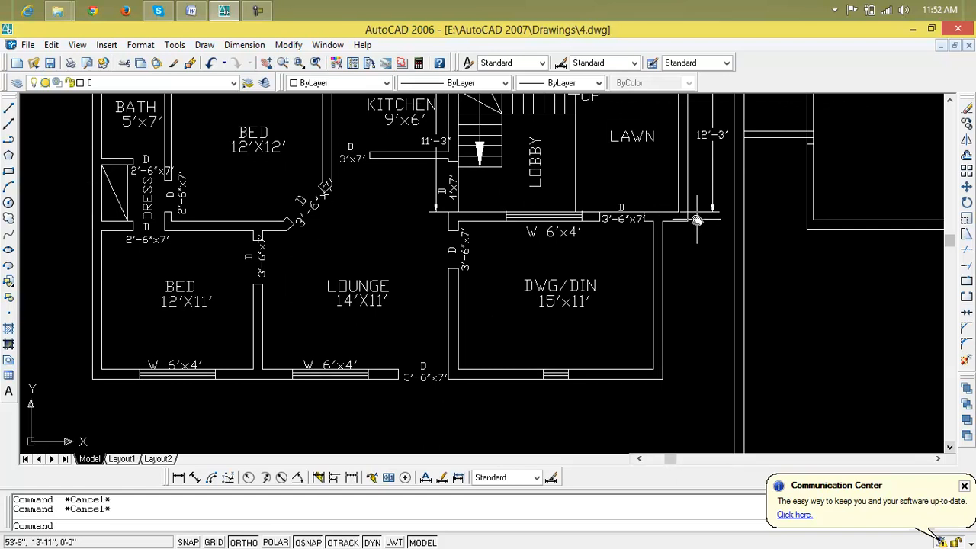
mouse_move(721, 230)
middle_mouse_down()
mouse_move(676, 245)
mouse_move(668, 275)
middle_mouse_up()
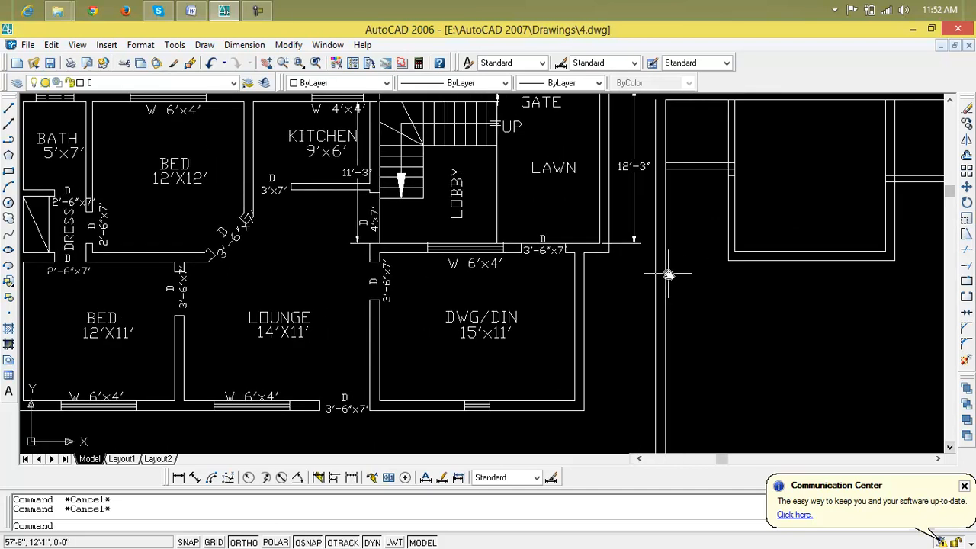
middle_click_drag(669, 275, 771, 274)
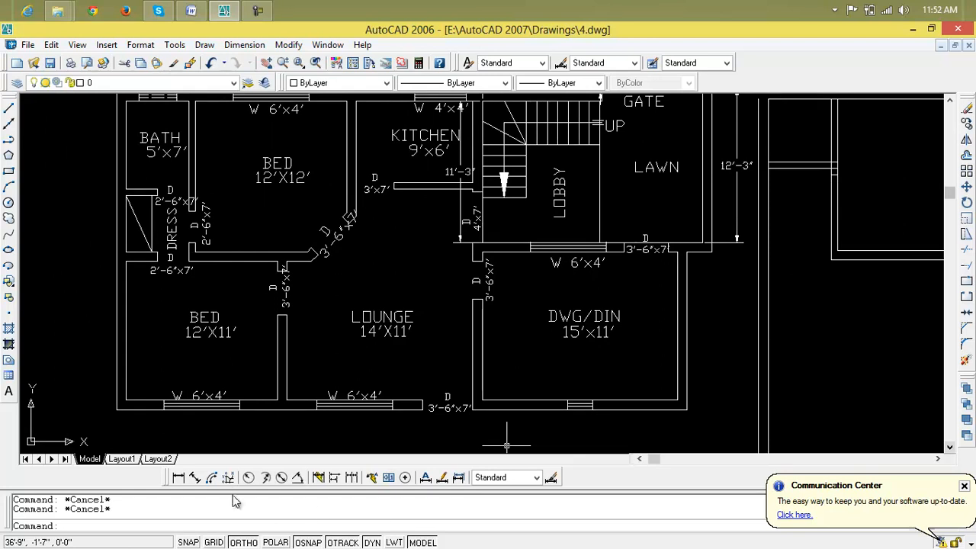
left_click(180, 479)
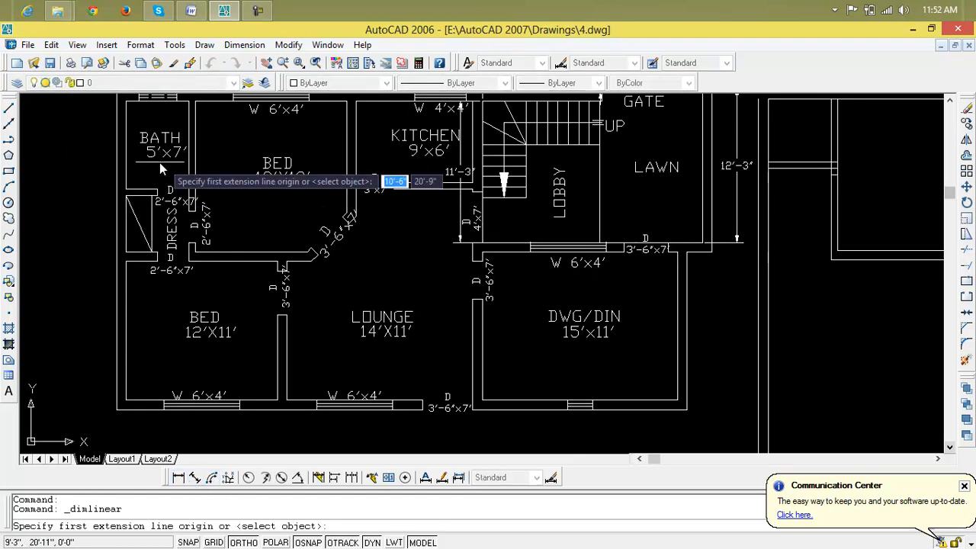
left_click(126, 196)
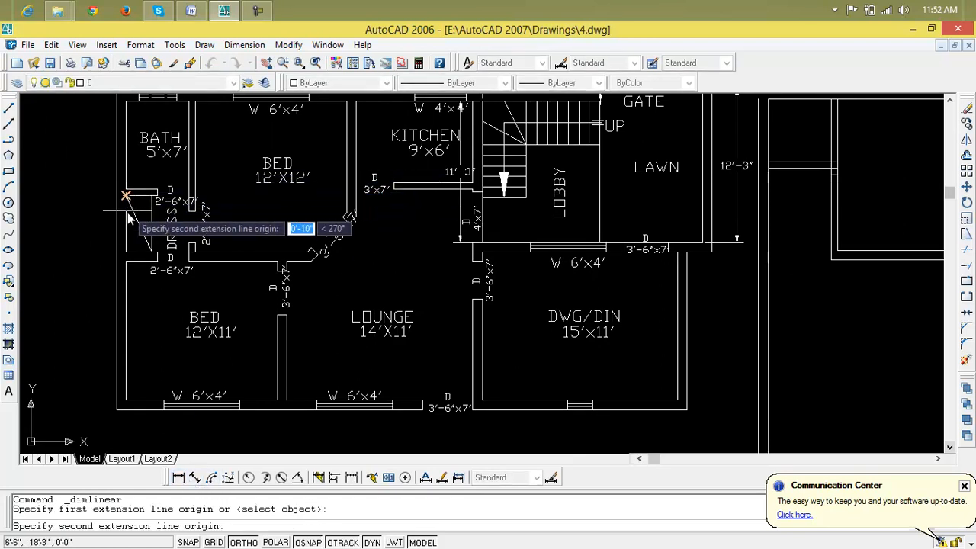
left_click(127, 253)
left_click(101, 258)
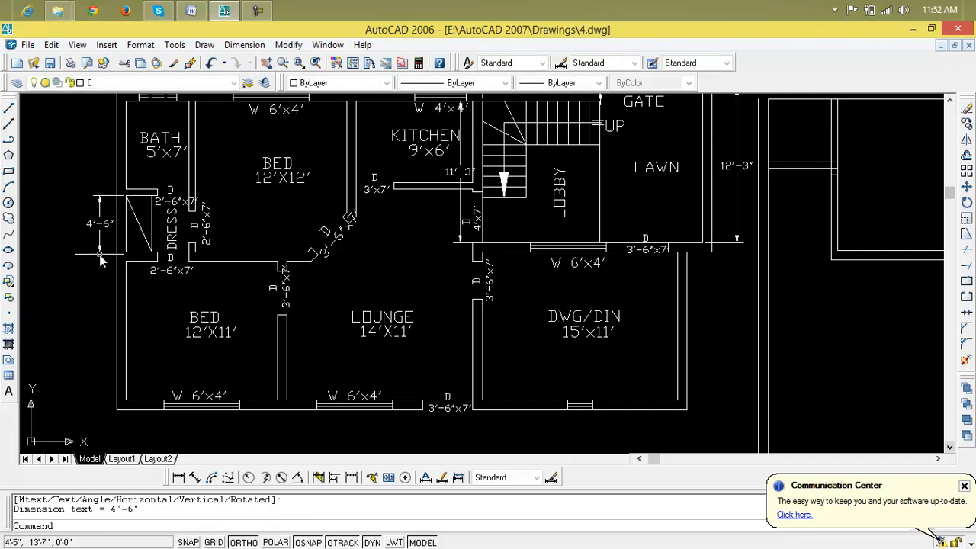
Offset the lower line of the bath's bottom wall 4'6" downward in the redrawn plan
scroll(260, 276, "down", 2)
middle_click_drag(545, 297, 493, 299)
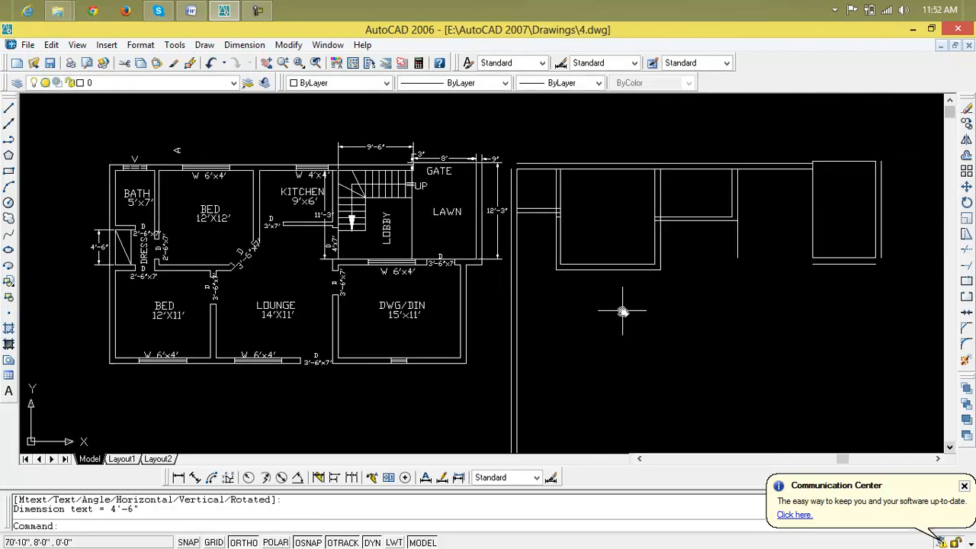
key("Escape")
key("Escape")
type("o")
key("Return")
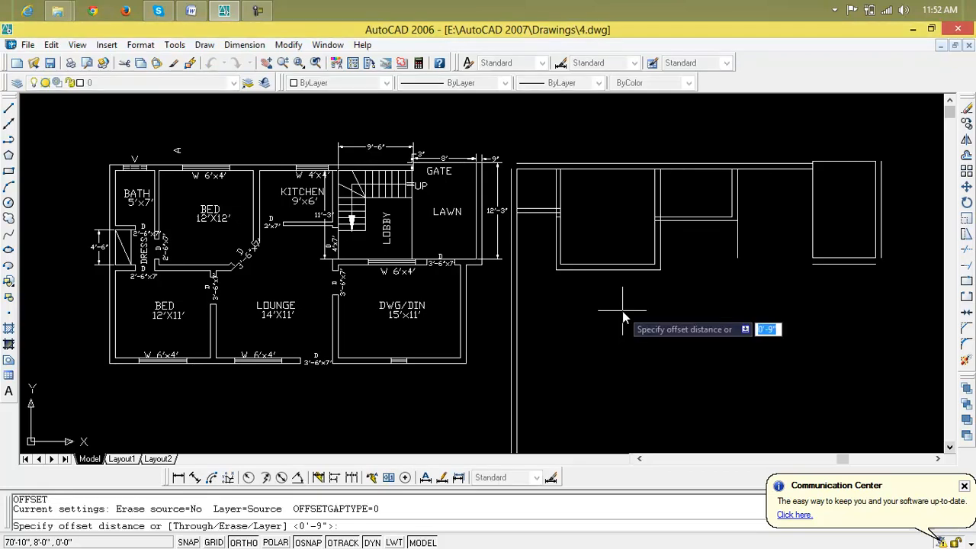
type("4'6\"")
key("Return")
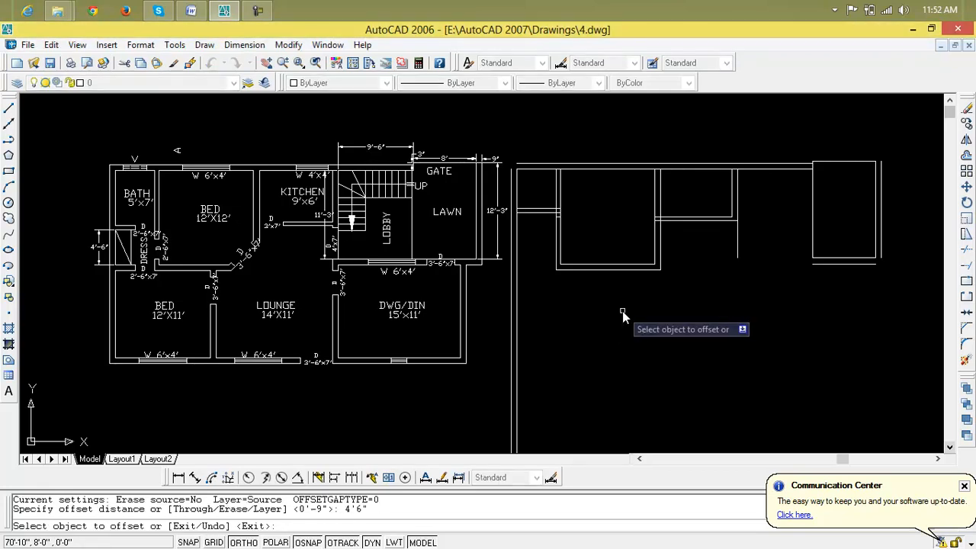
left_click(540, 212)
left_click(578, 315)
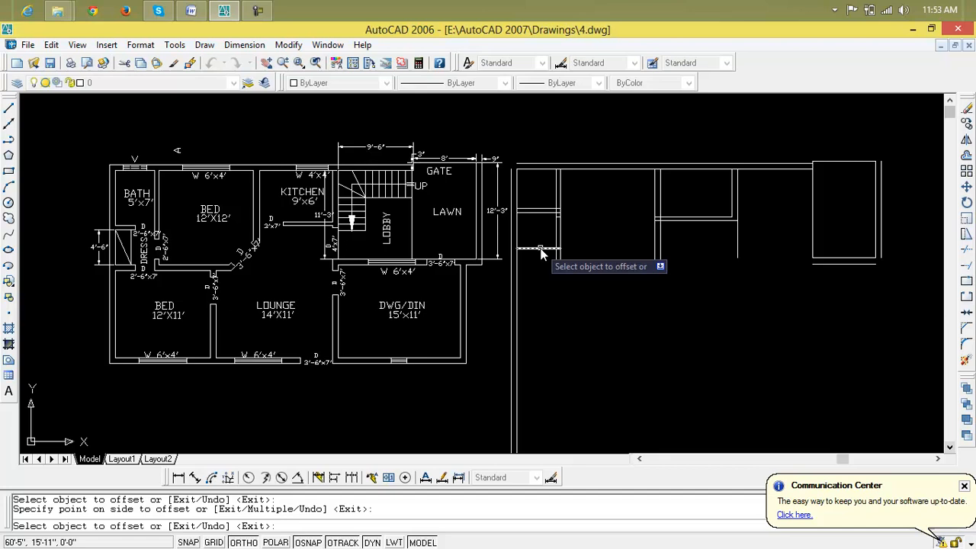
Erase the line just offset below the bath wall
key("Escape")
left_click(541, 252)
key("Delete")
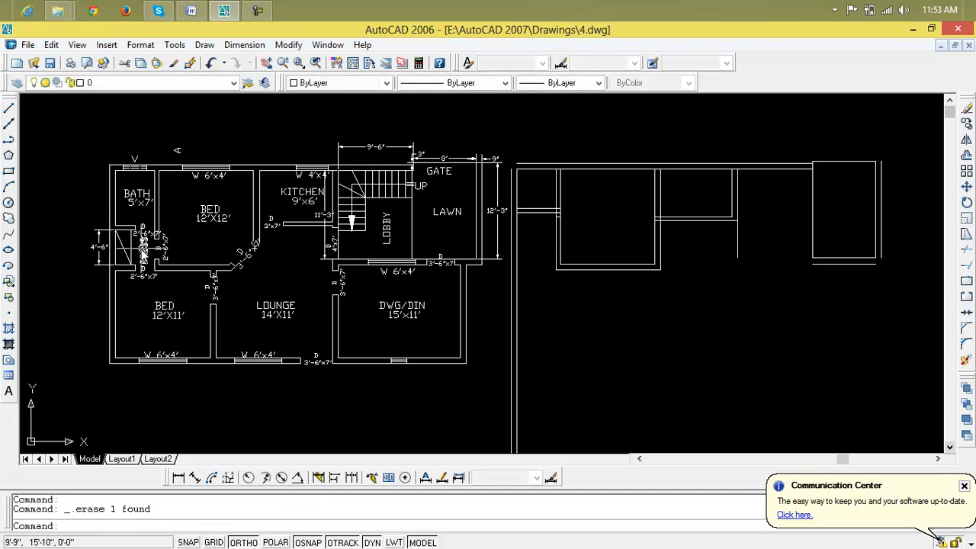
Dimension the wardrobe's height again with a linear dimension outside the original plan's left wall
left_click(177, 478)
scroll(114, 215, "up", 5)
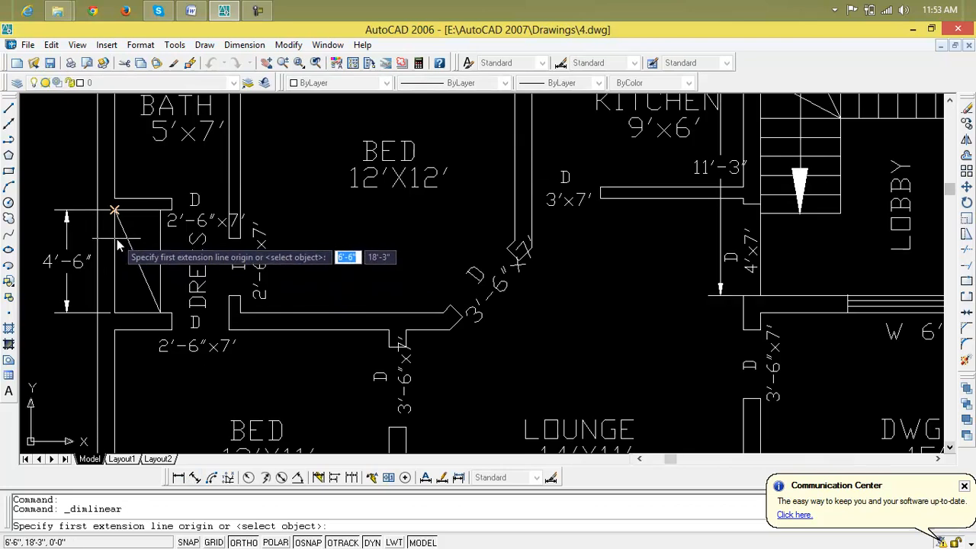
left_click(114, 210)
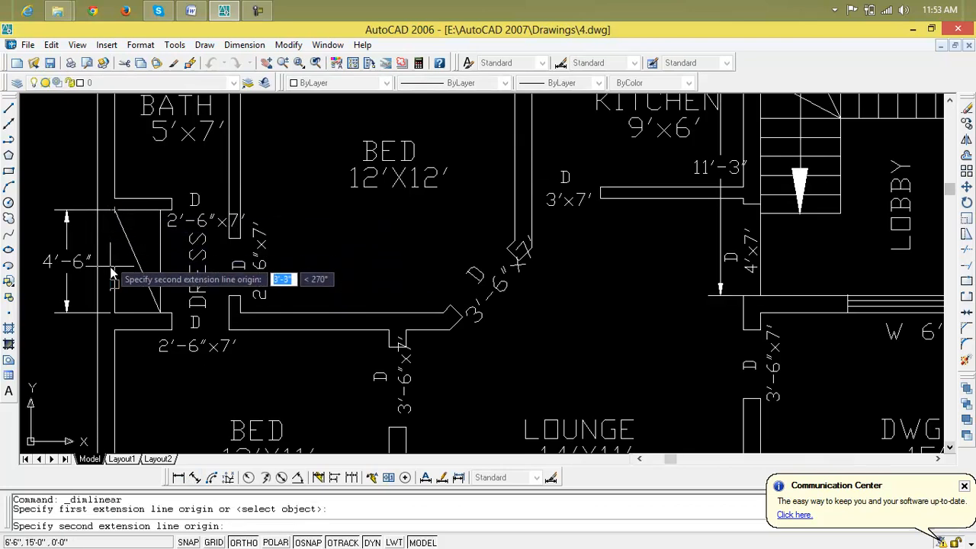
left_click(110, 313)
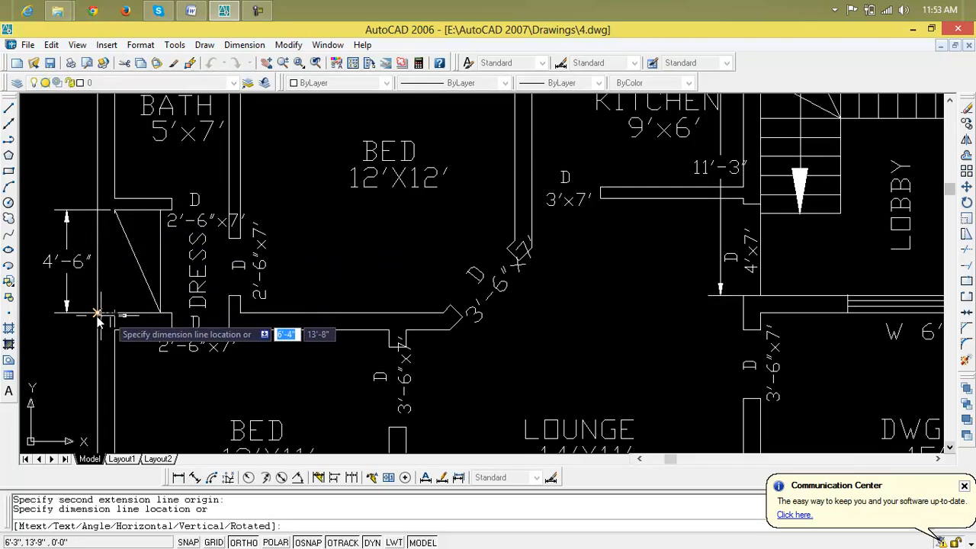
left_click(53, 321)
Erase both overlapping wardrobe dimensions outside the original plan's left wall
left_click(55, 309)
scroll(55, 309, "down", 4)
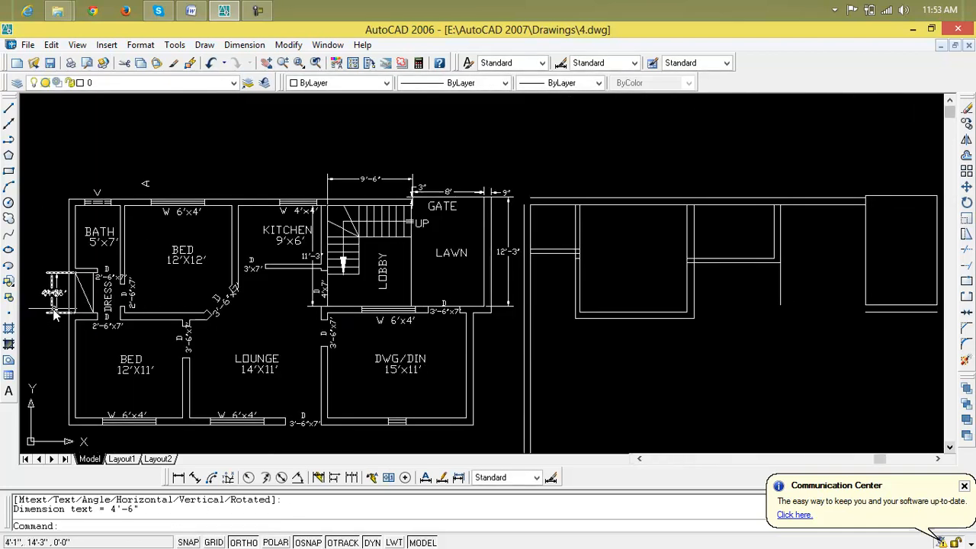
key("Delete")
left_click(52, 306)
left_click(51, 305)
key("Delete")
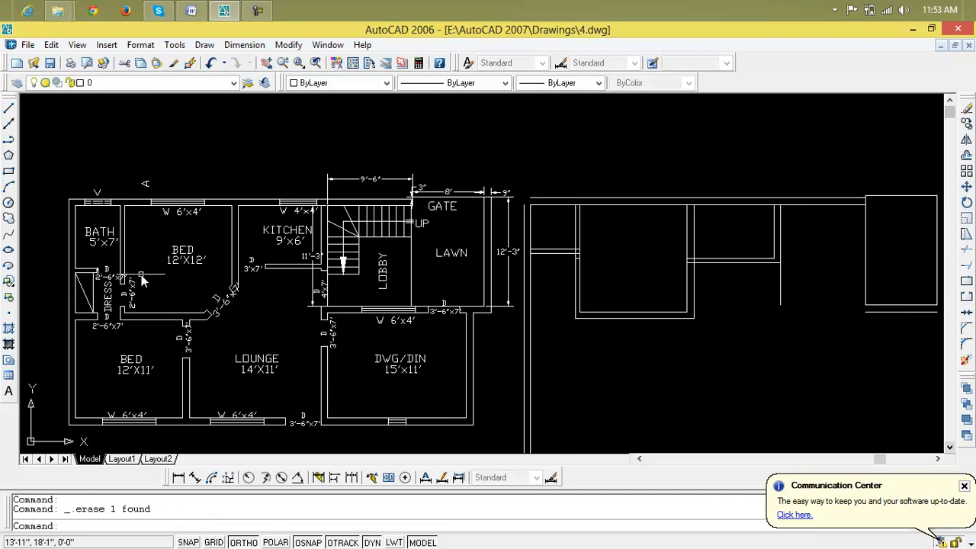
Add an aligned dimension along the wardrobe's height in the original plan, placed outside the left wall
left_click(196, 477)
scroll(95, 282, "up", 3)
left_click(55, 269)
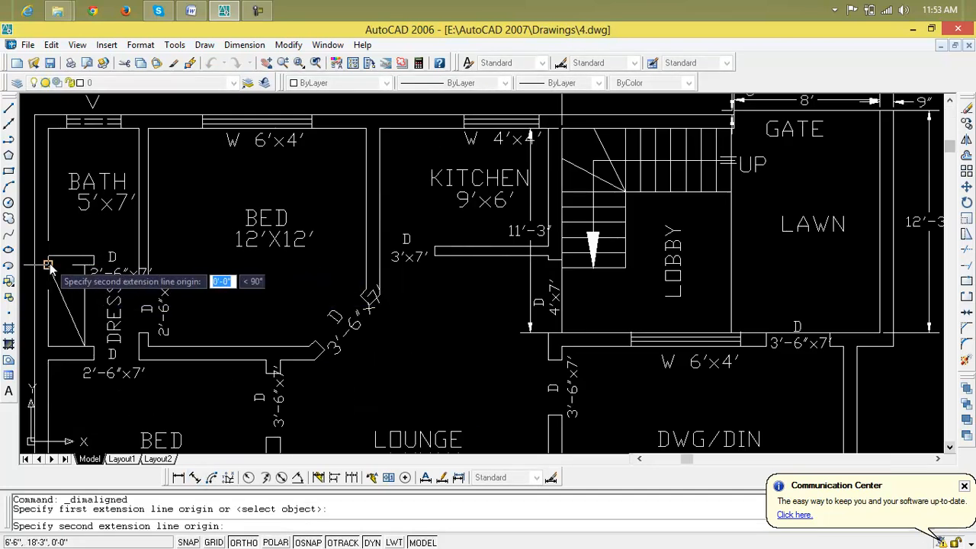
left_click(47, 349)
scroll(48, 345, "down", 3)
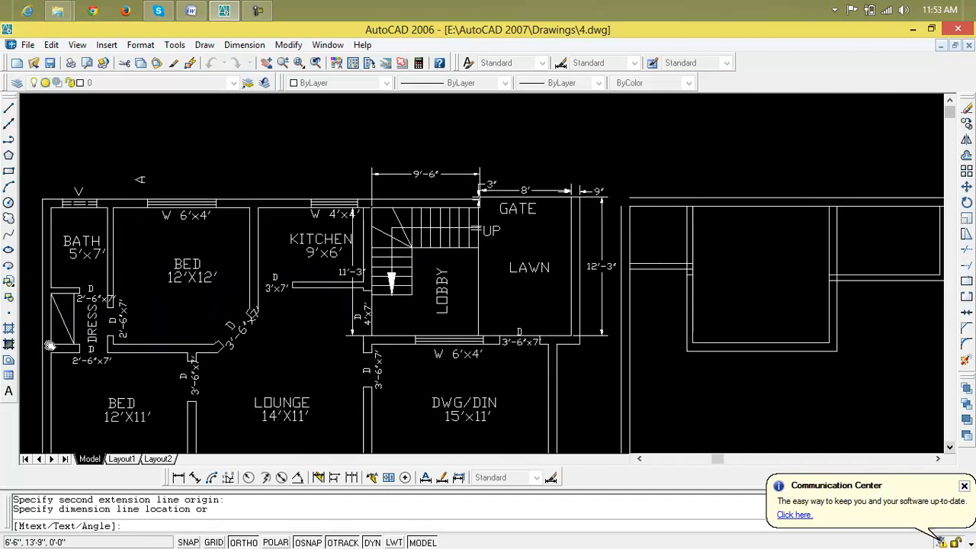
left_click(64, 337)
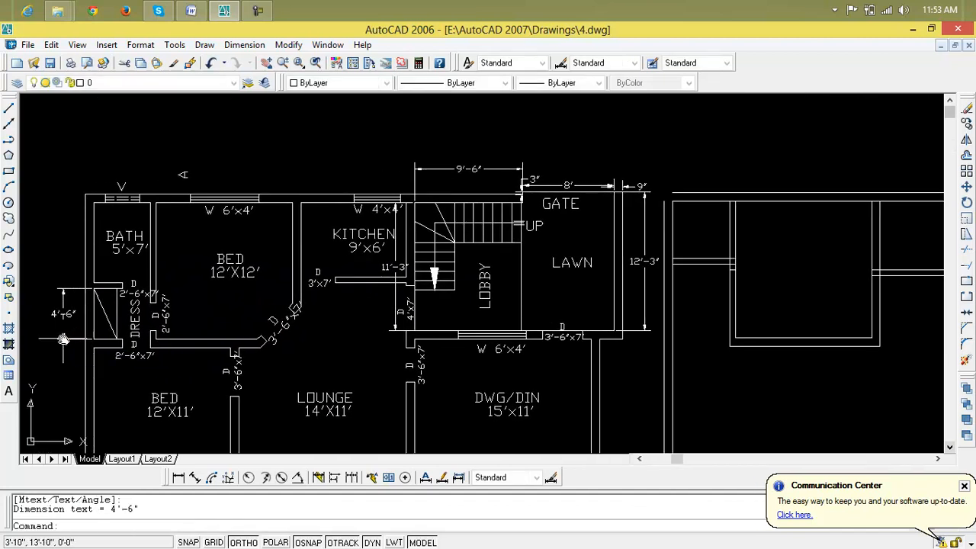
Add a vertical linear dimension in the redrawn bath from the top wall's inner line to the bottom wall's upper line
scroll(146, 364, "down", 2)
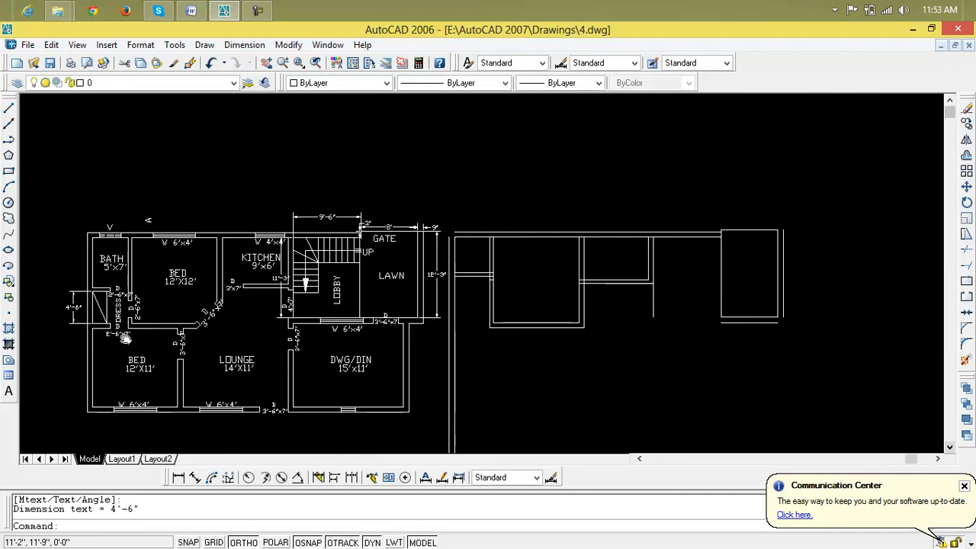
scroll(419, 328, "up", 2)
mouse_move(419, 328)
middle_mouse_down()
mouse_move(715, 283)
mouse_move(525, 274)
mouse_move(582, 277)
middle_mouse_up()
key("Escape")
key("Escape")
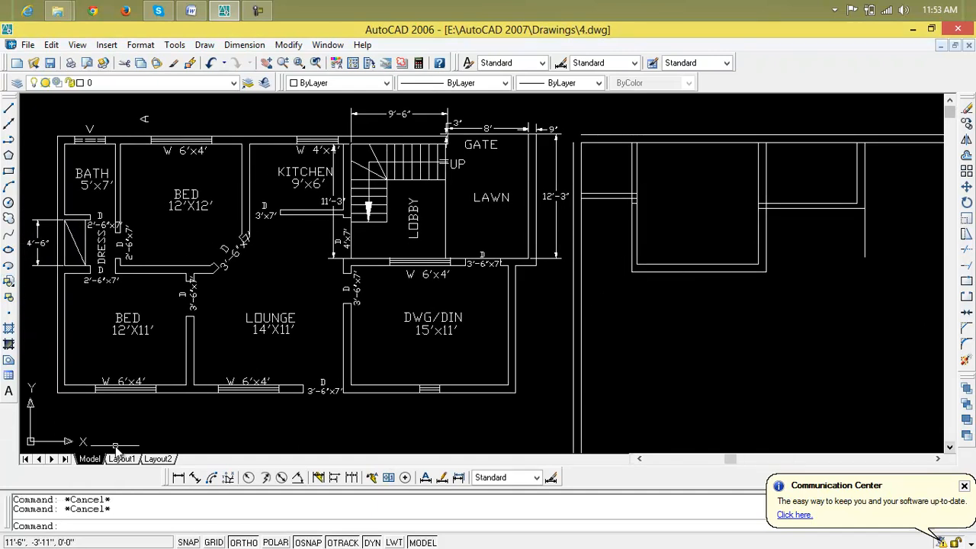
left_click(178, 478)
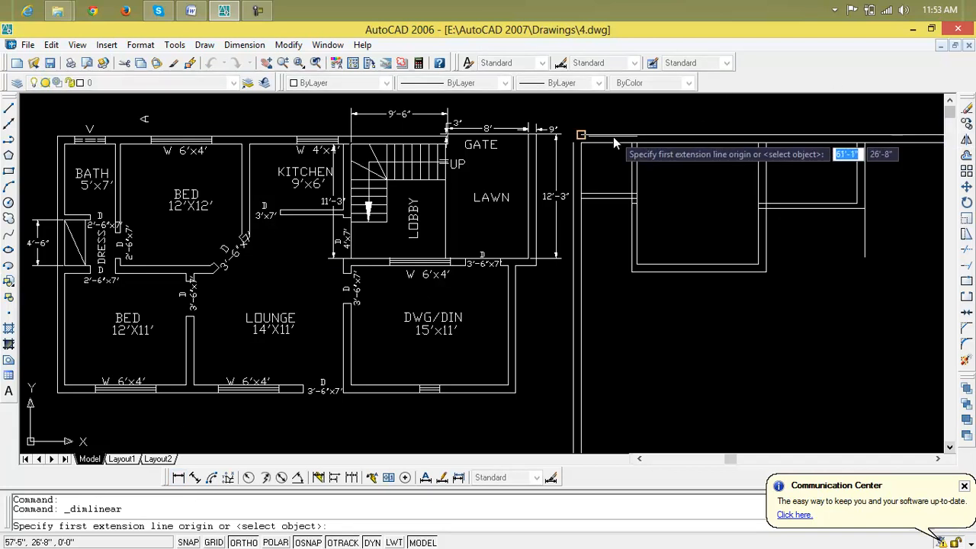
left_click(581, 143)
left_click(582, 192)
left_click(598, 197)
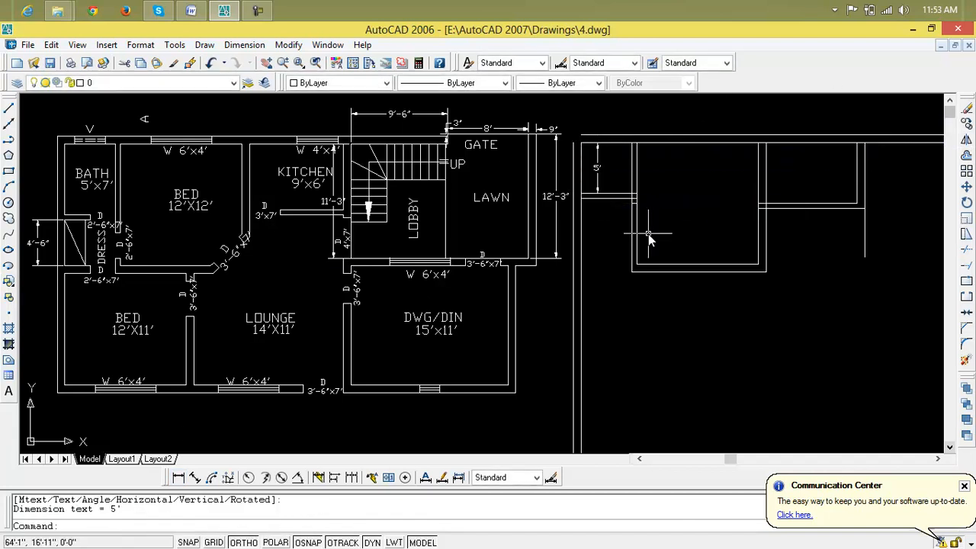
Erase the vertical dimension inside the redrawn bath
left_click(598, 182)
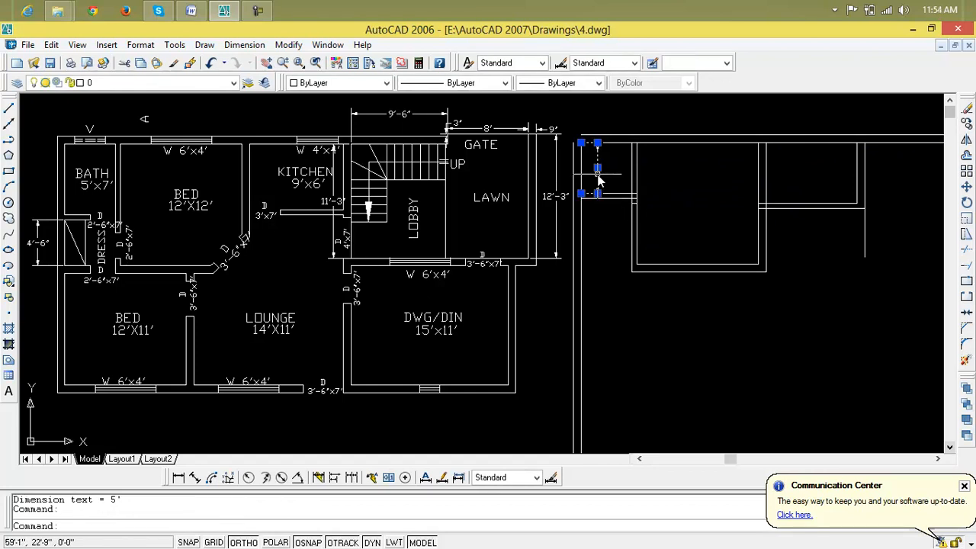
key("Delete")
key("Escape")
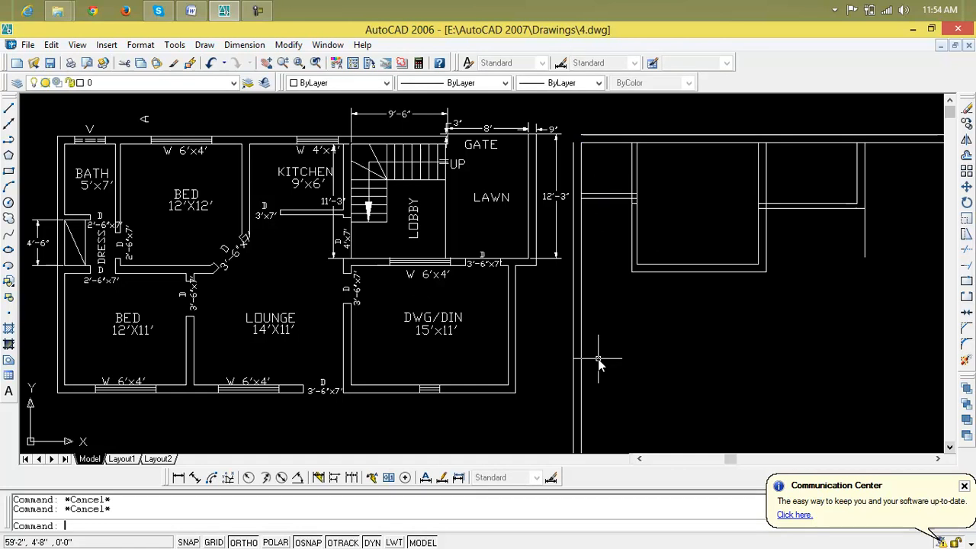
Offset the lower line of the redrawn bath's bottom wall 4'6" downward to mark the dressing area's lower edge
type("o")
key("Return")
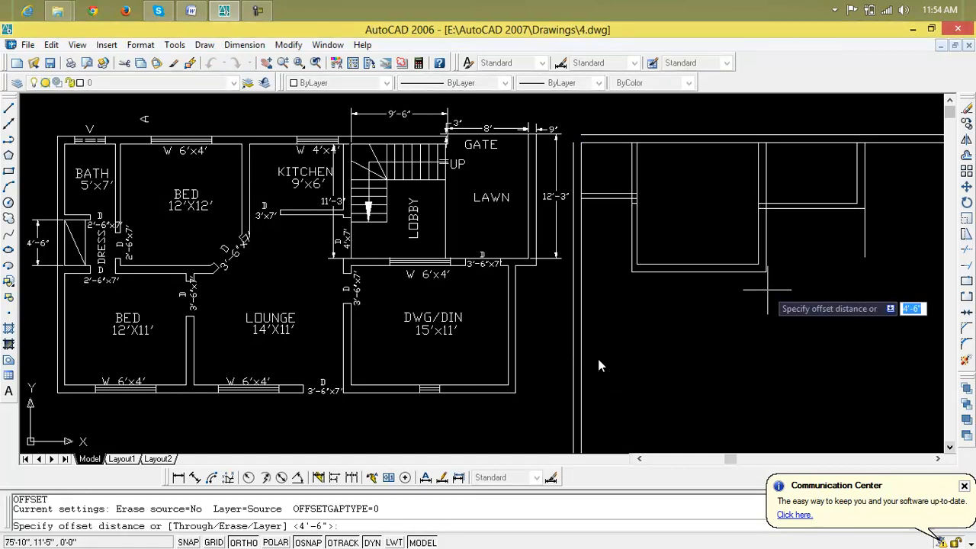
type("4'")
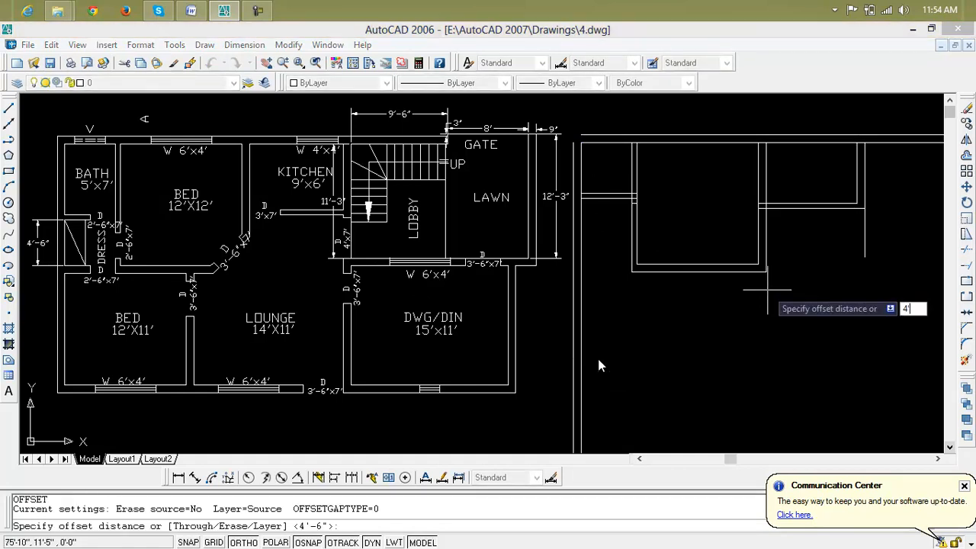
type("6")
key("Return")
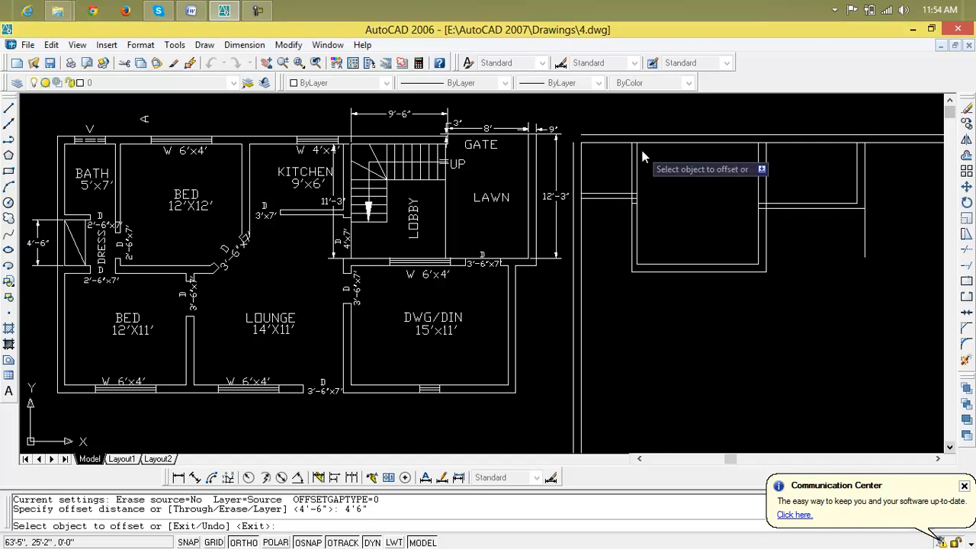
left_click(607, 198)
left_click(608, 249)
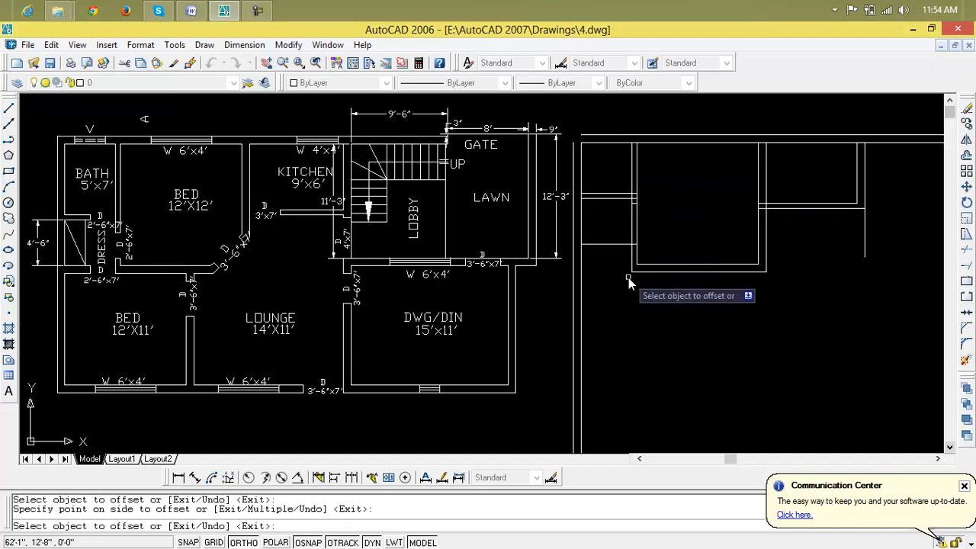
key("Escape")
key("Escape")
key("Escape")
Offset the dressing area's lower edge line 9" downward to give its bottom wall thickness
type("o")
key("Return")
type("9")
key("Return")
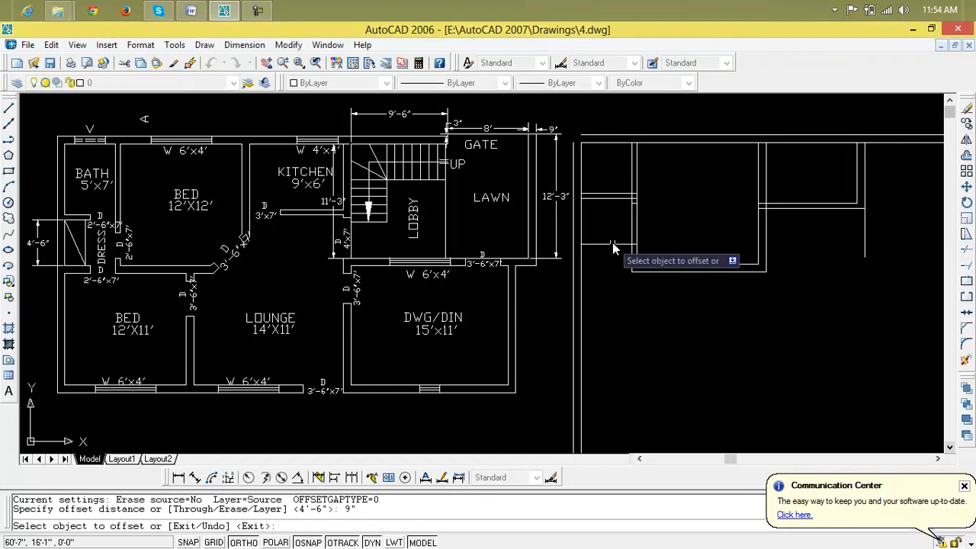
left_click(612, 245)
left_click(612, 270)
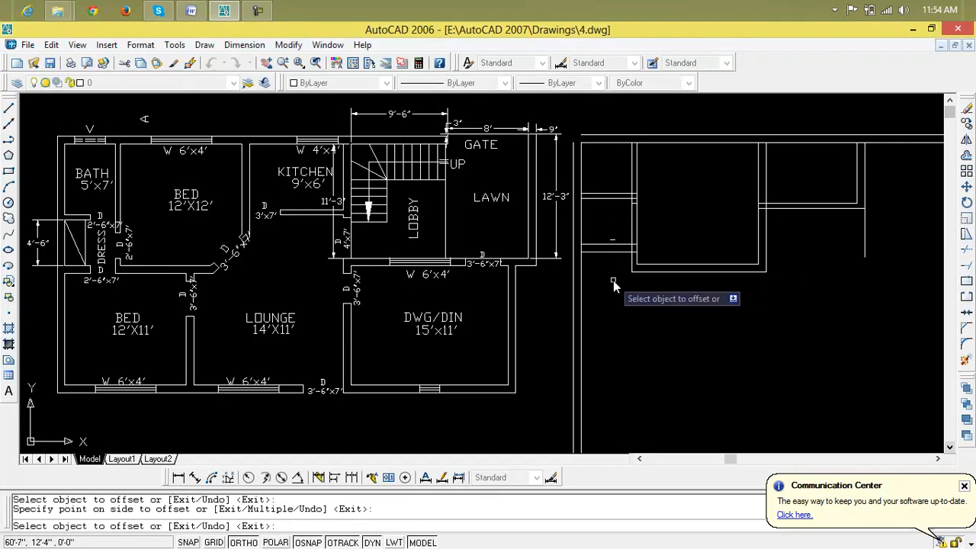
Add an aligned dimension along the inner line of the redrawn bedroom's left wall, and erase it
key("Escape")
key("Escape")
key("Escape")
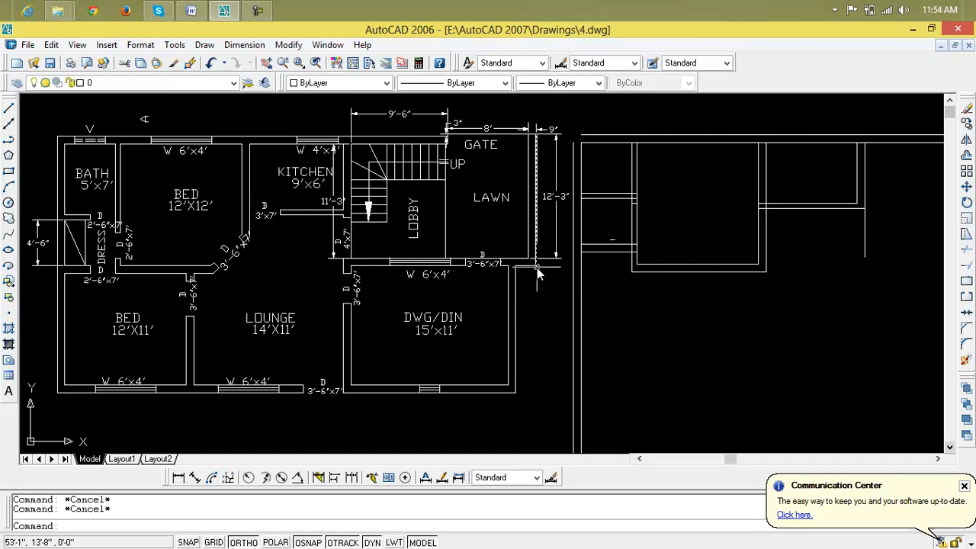
left_click(195, 479)
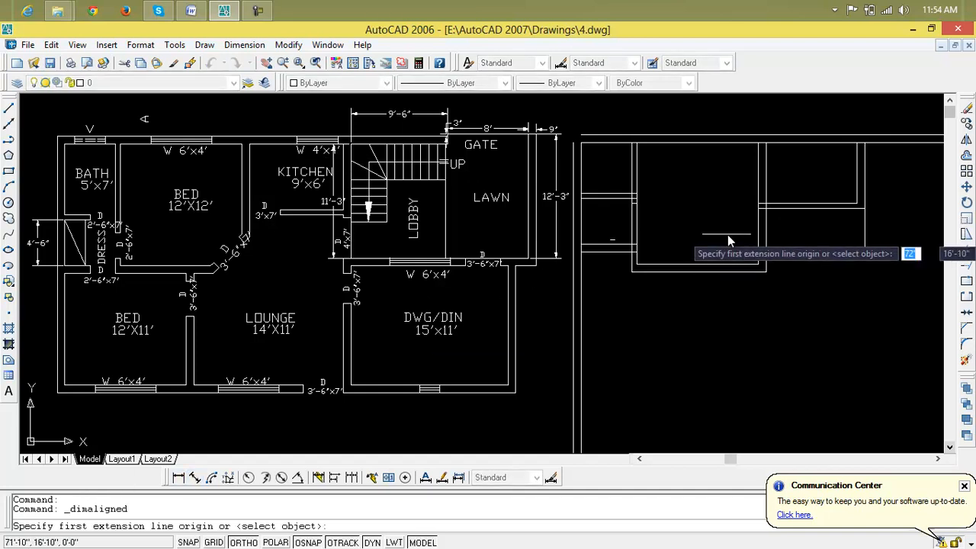
left_click(636, 144)
left_click(636, 264)
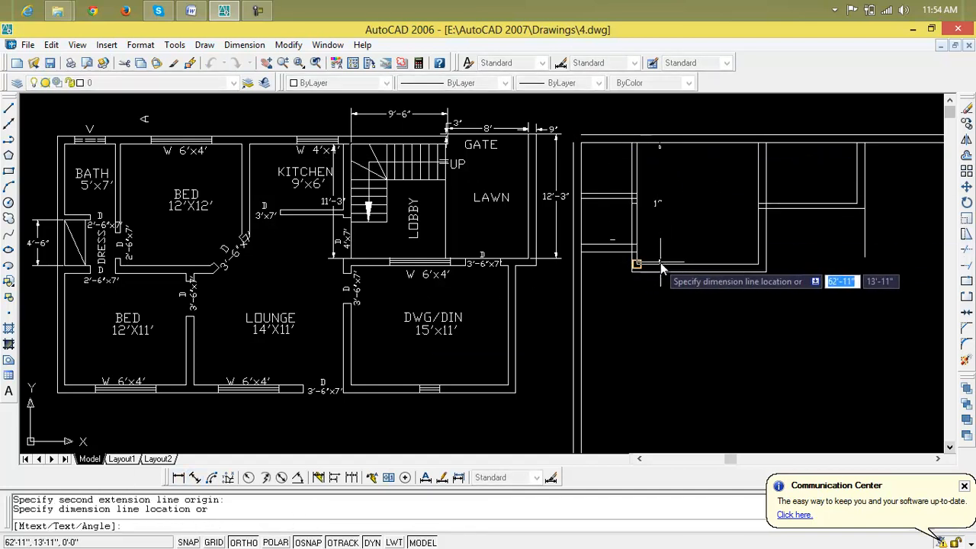
left_click(636, 268)
left_click(637, 233)
key("Delete")
middle_click_drag(652, 279, 671, 286)
key("Escape")
key("Escape")
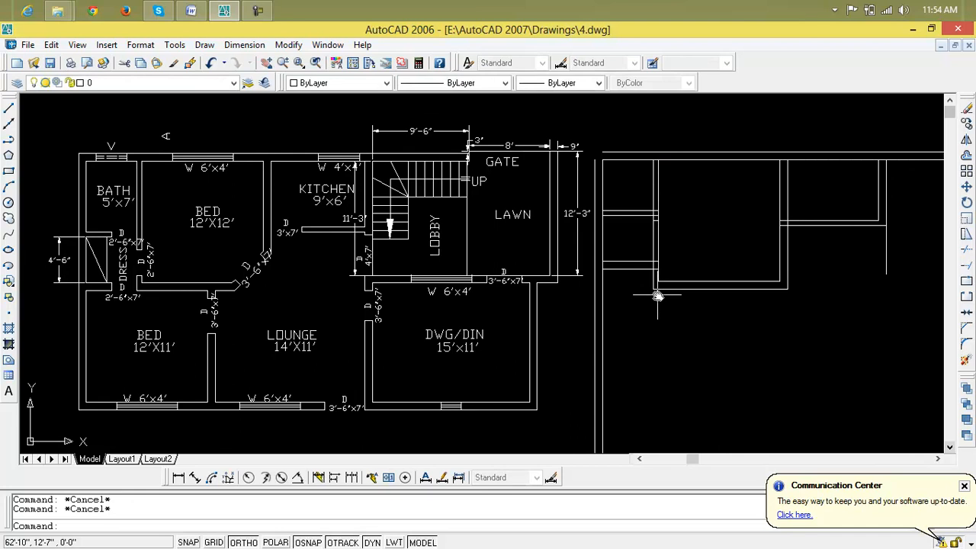
type("o")
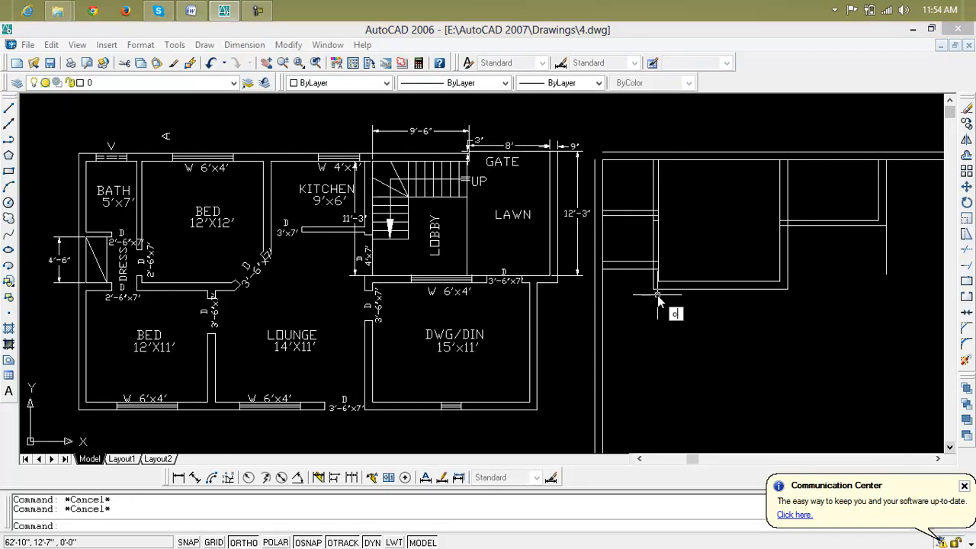
key("Return")
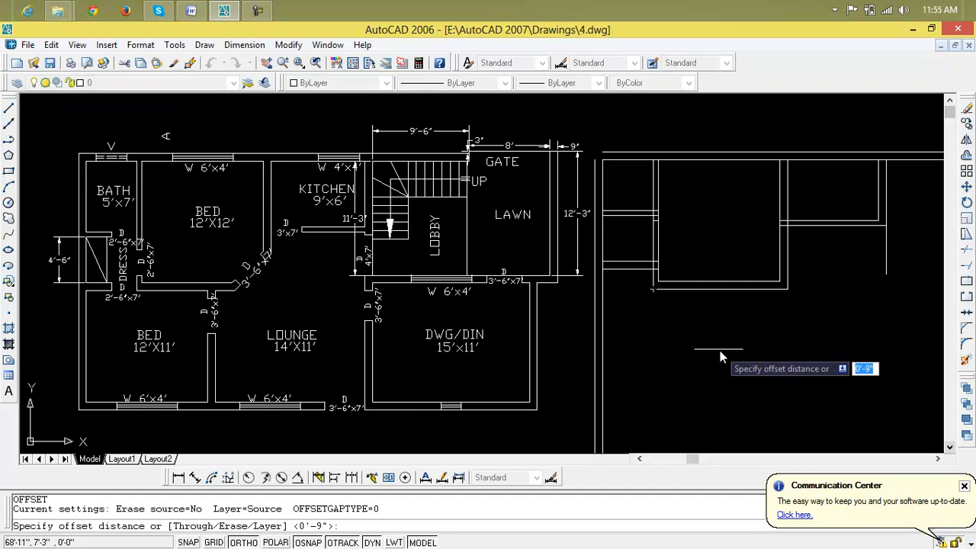
left_click(652, 289)
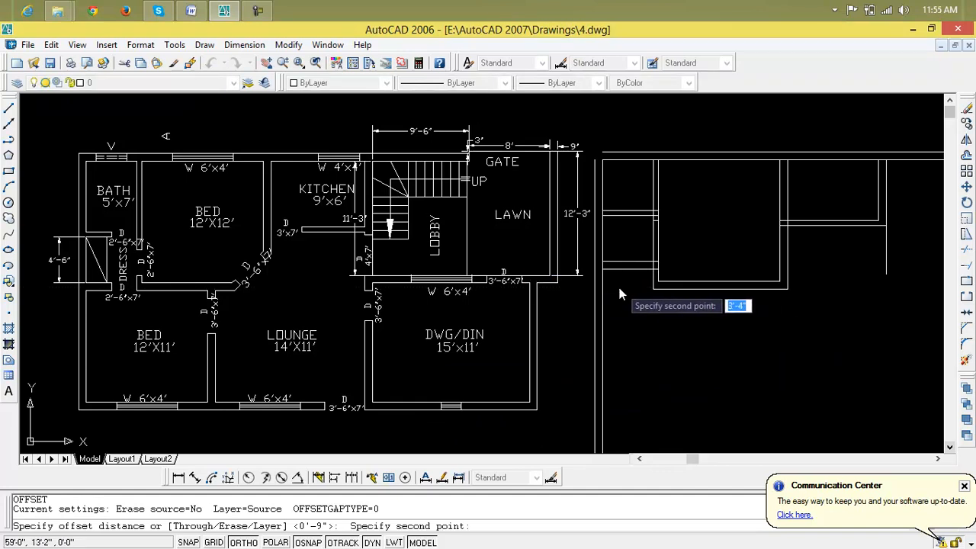
left_click(604, 293)
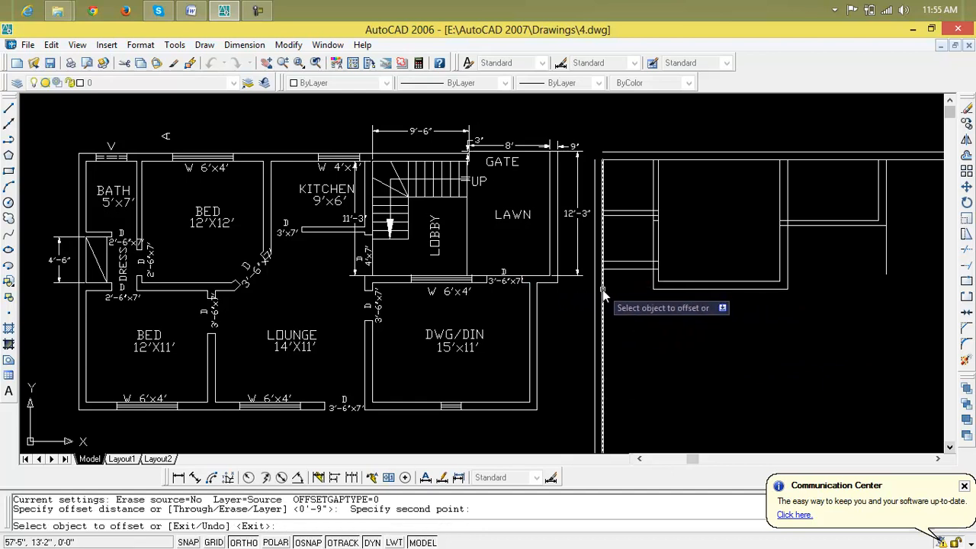
left_click(602, 290)
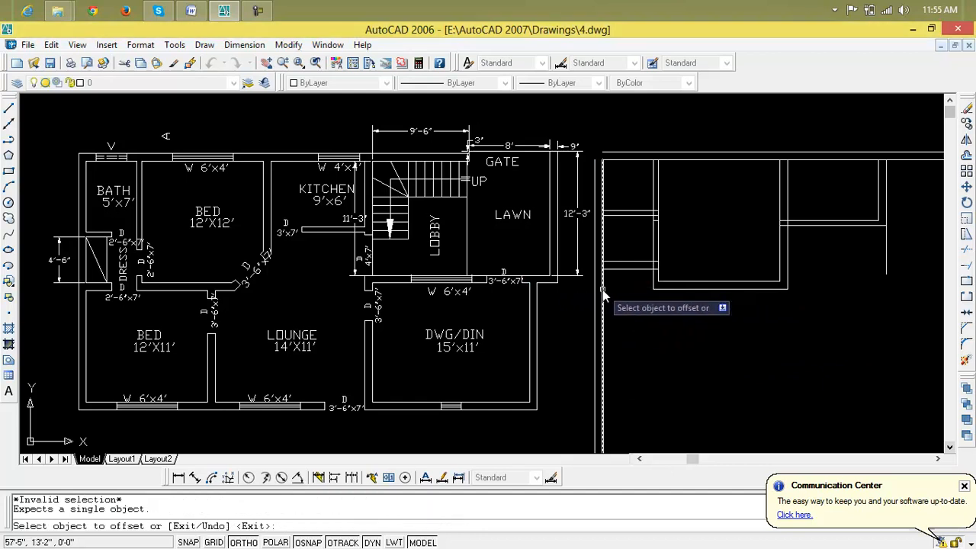
key("Escape")
key("Escape")
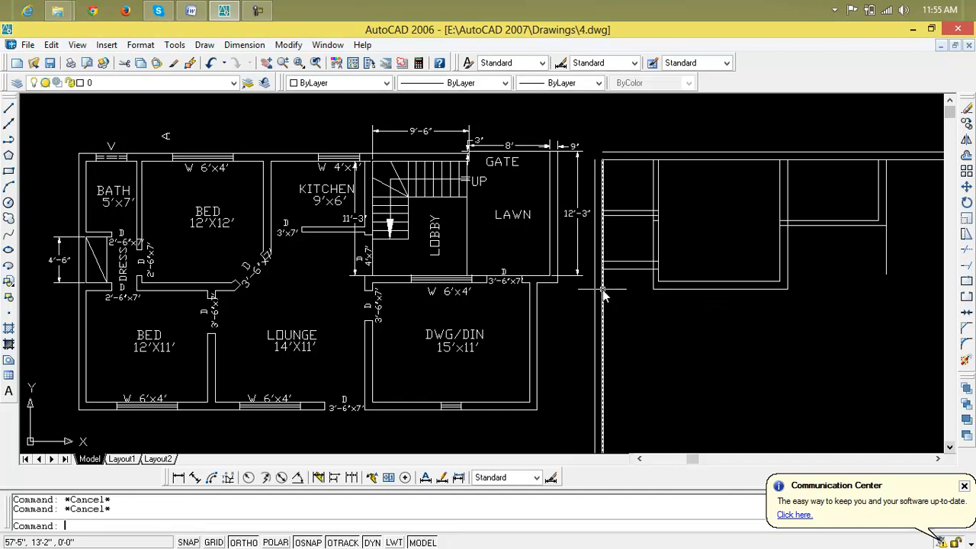
Draw a 1' line downward from the inner top-left corner of the redrawn outer walls
type("l")
key("Return")
left_click(602, 160)
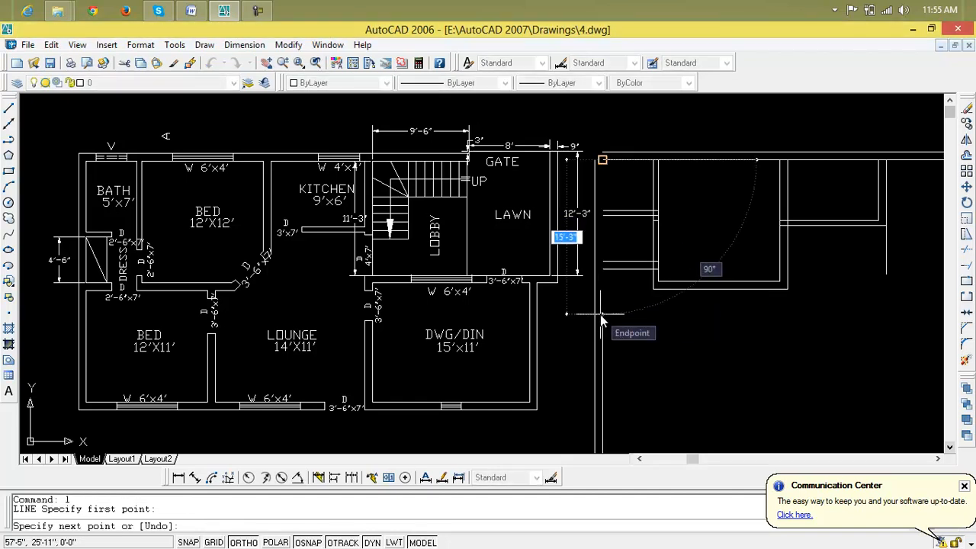
type("1'")
key("Return")
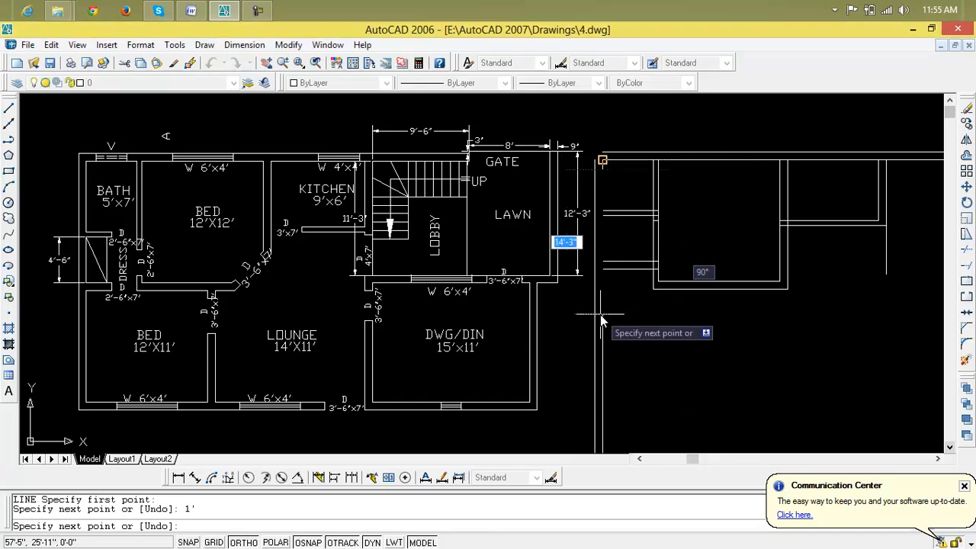
key("Escape")
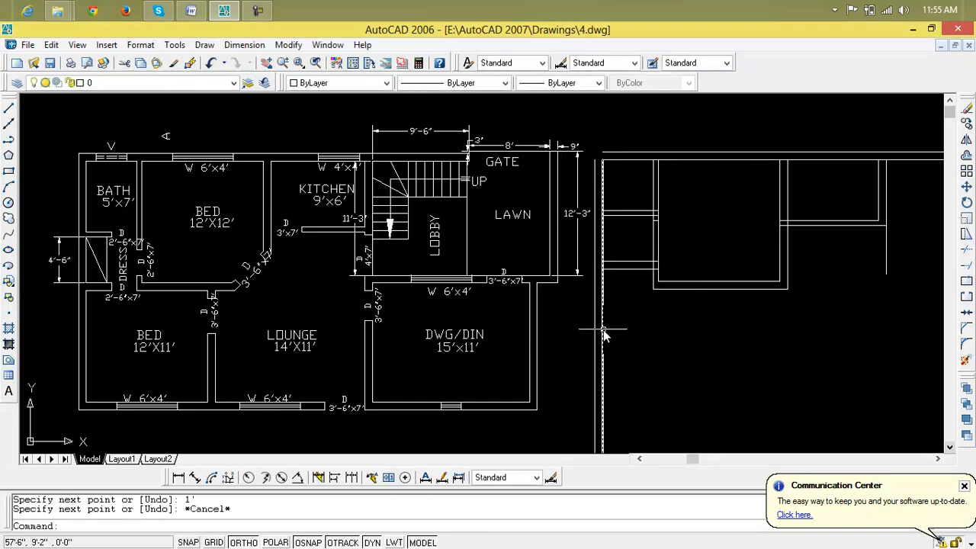
Erase the inner line of the redrawn left outer wall and undo the erasure
left_click(603, 334)
key("Delete")
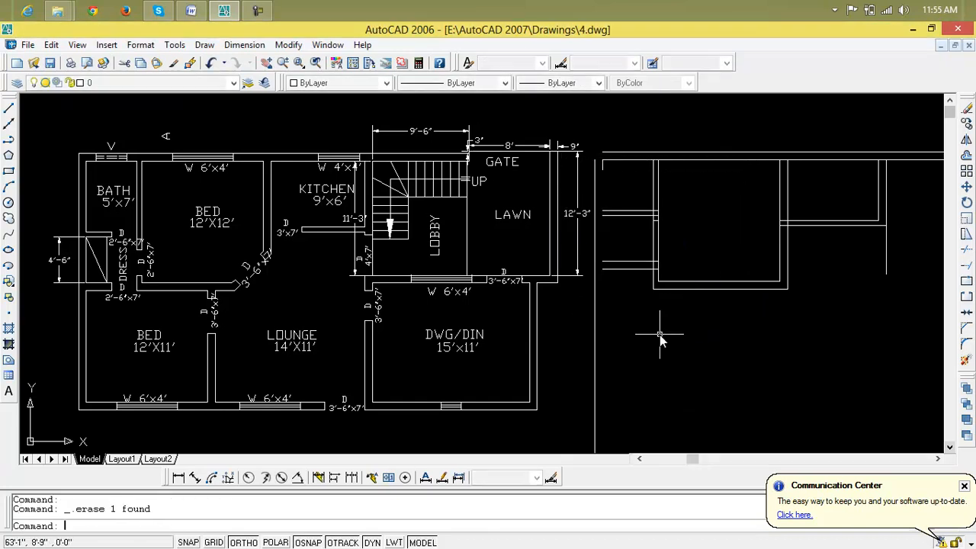
key("ctrl+z")
middle_click_drag(660, 335, 648, 329)
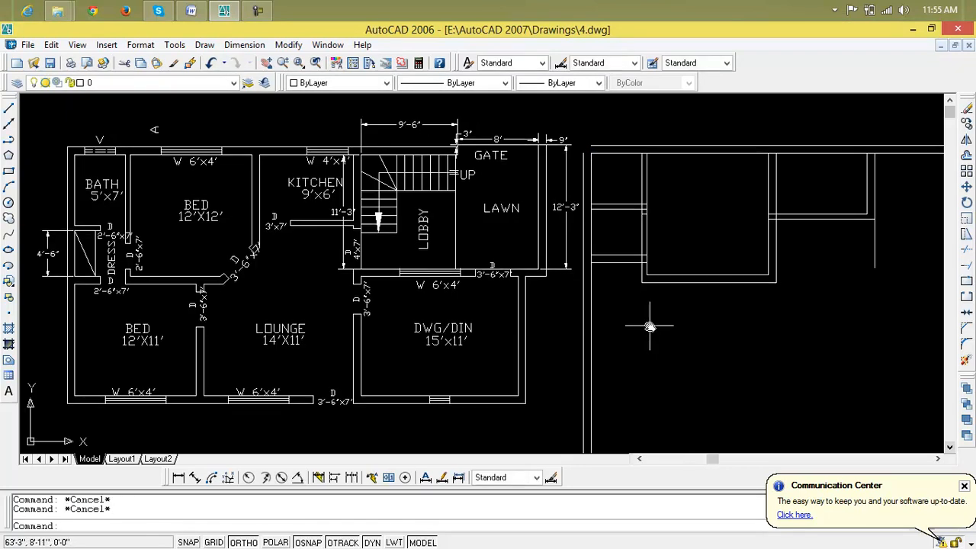
type("l")
key("Return")
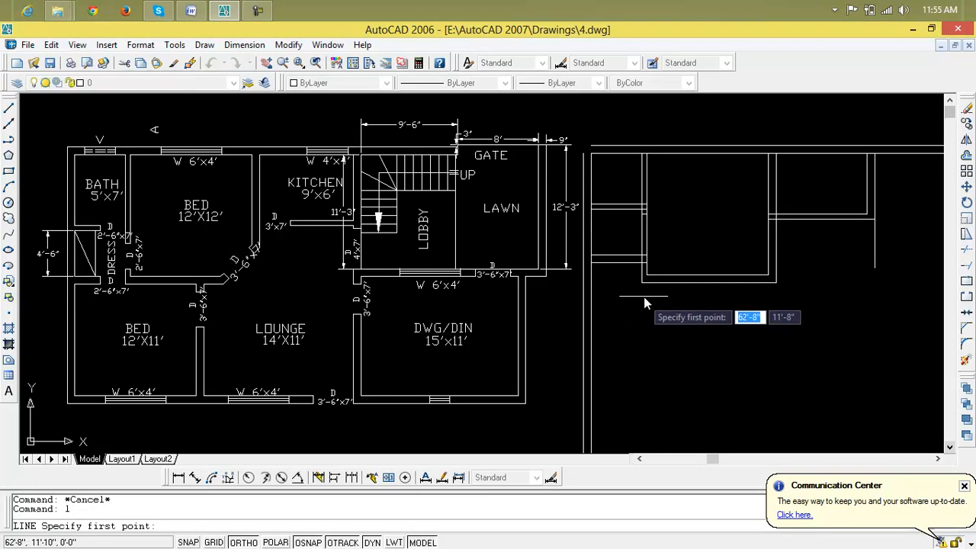
key("Escape")
key("Escape")
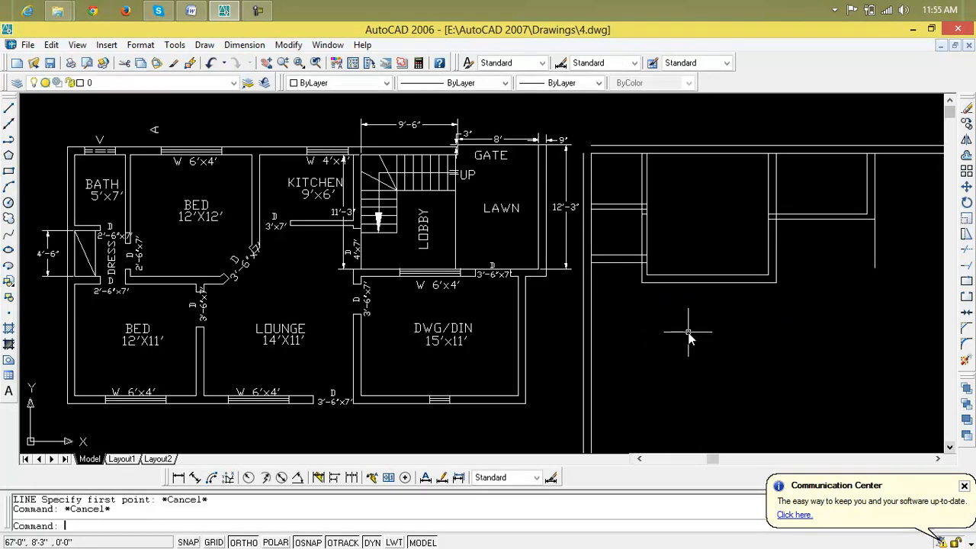
Offset the lower line of the redrawn bedroom's bottom wall 11' downward to mark the lower bedroom's bottom edge
key("Return")
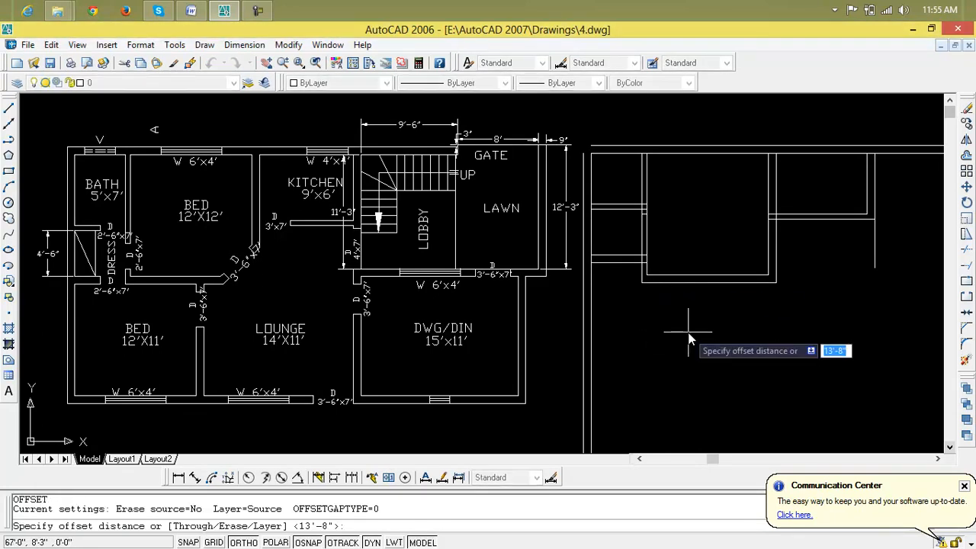
type("11")
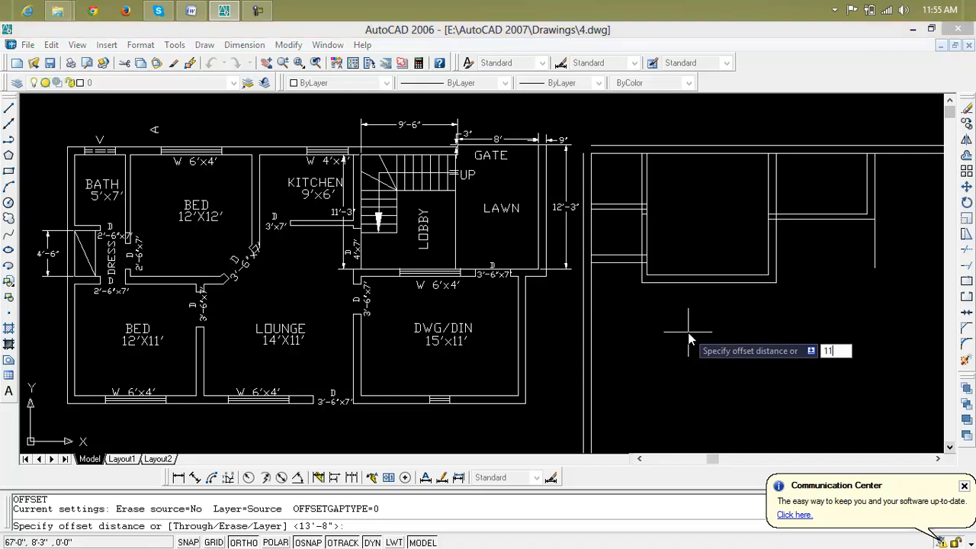
key("Return")
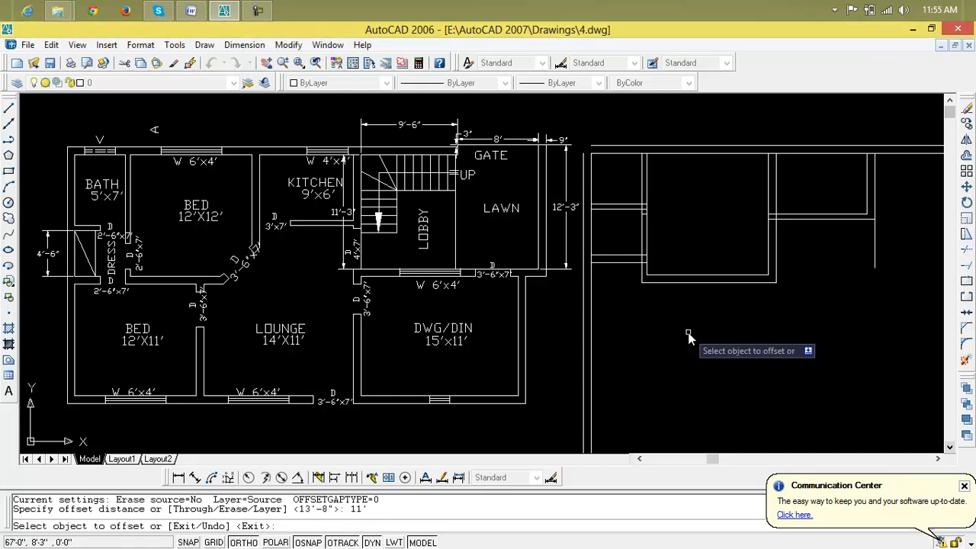
left_click(663, 281)
left_click(663, 372)
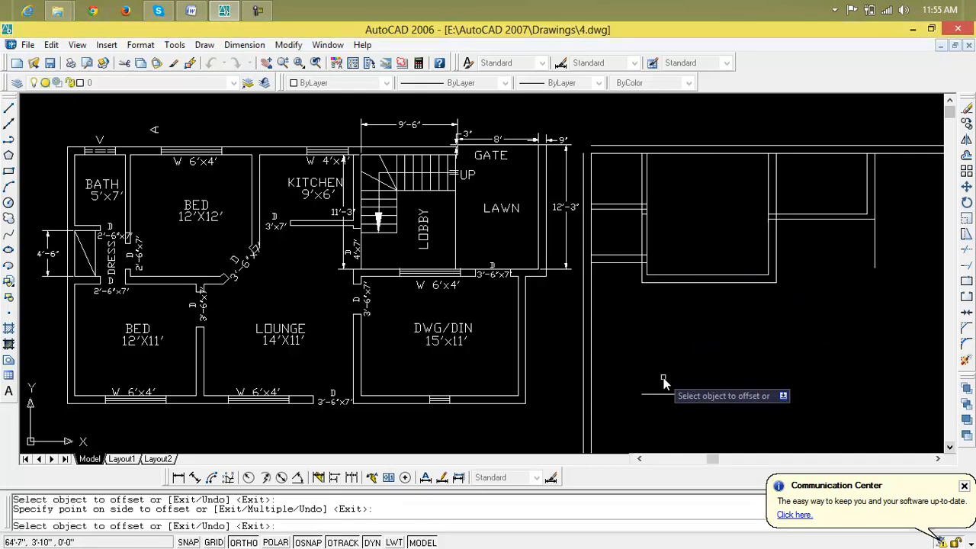
key("Escape")
key("Escape")
key("Escape")
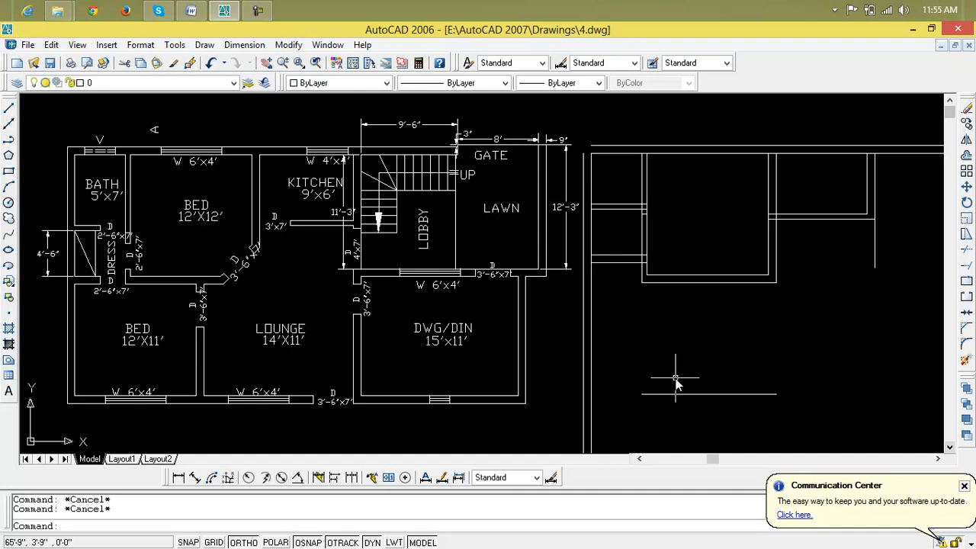
Draw a line from the lower bedroom edge's left end past the left outer wall and trim it at the wall's inner line
type("cha")
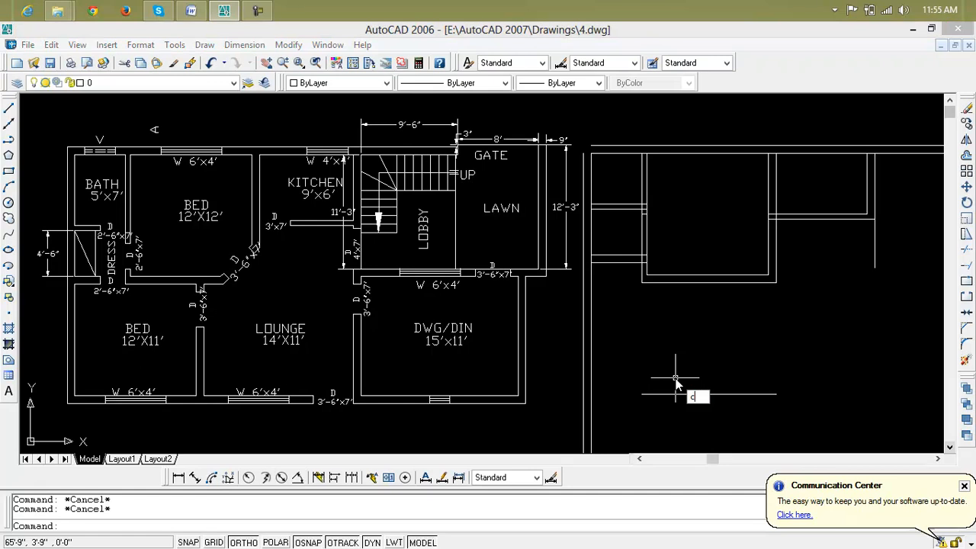
key("Return")
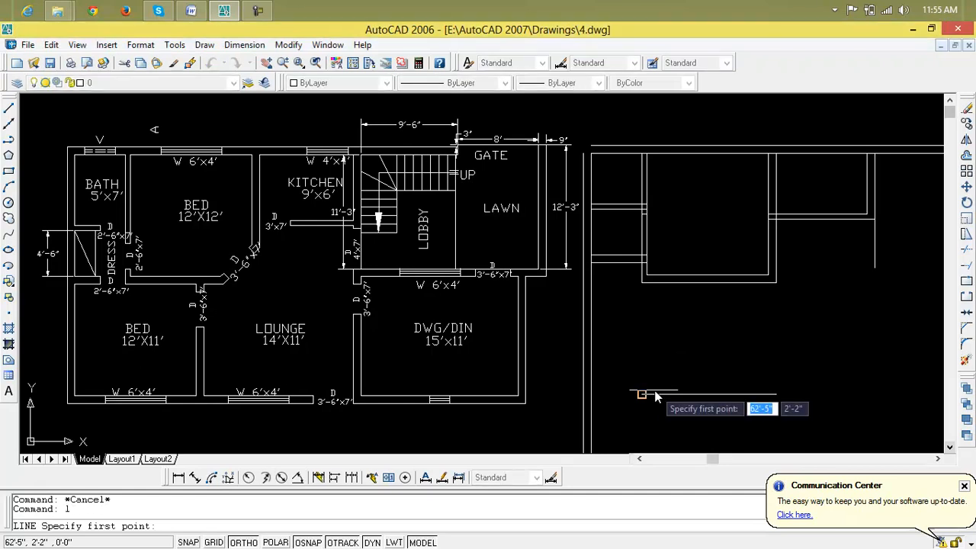
left_click(643, 395)
key("Escape")
type("tr")
key("Return")
key("Return")
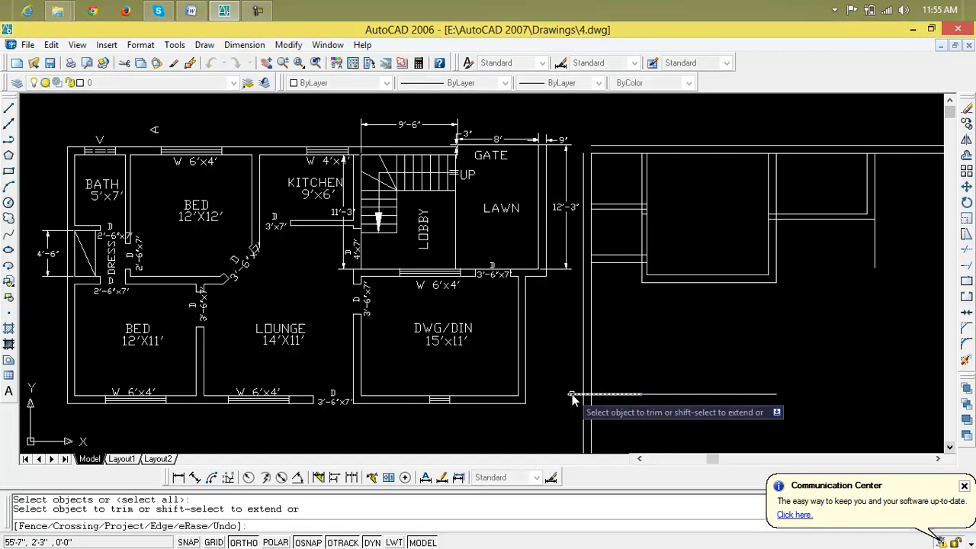
left_click(580, 395)
key("Escape")
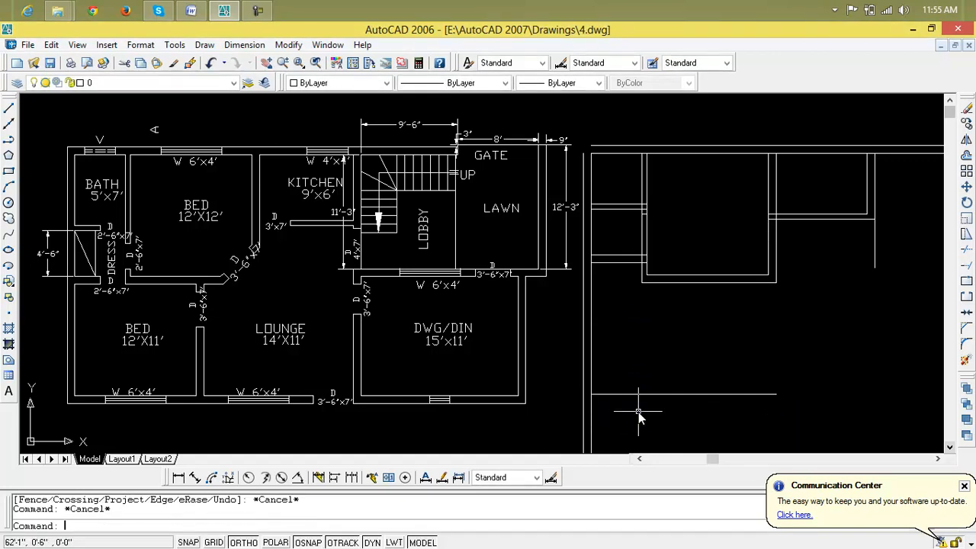
key("Escape")
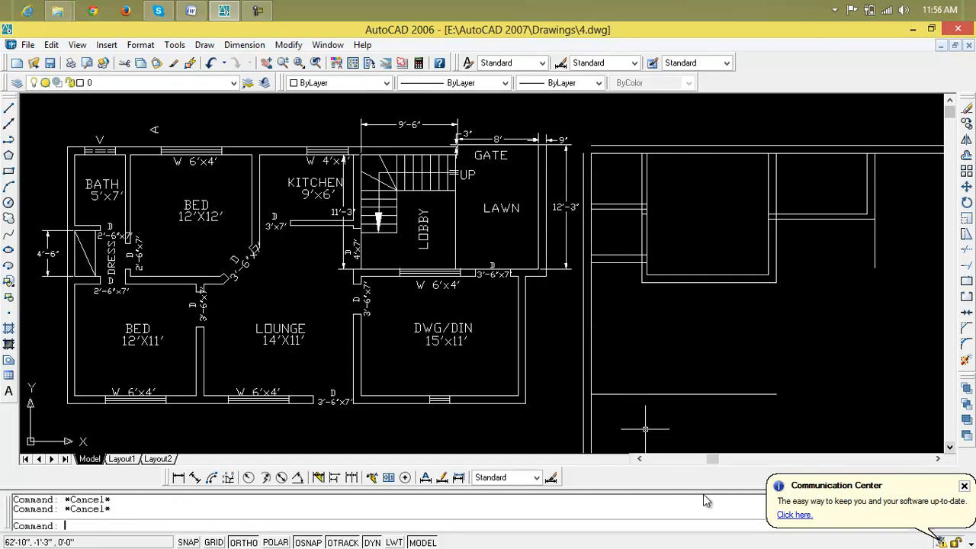
Offset the inner line of the redrawn left outer wall 12' to the right to mark the lower bedroom's right edge
type("o")
key("Return")
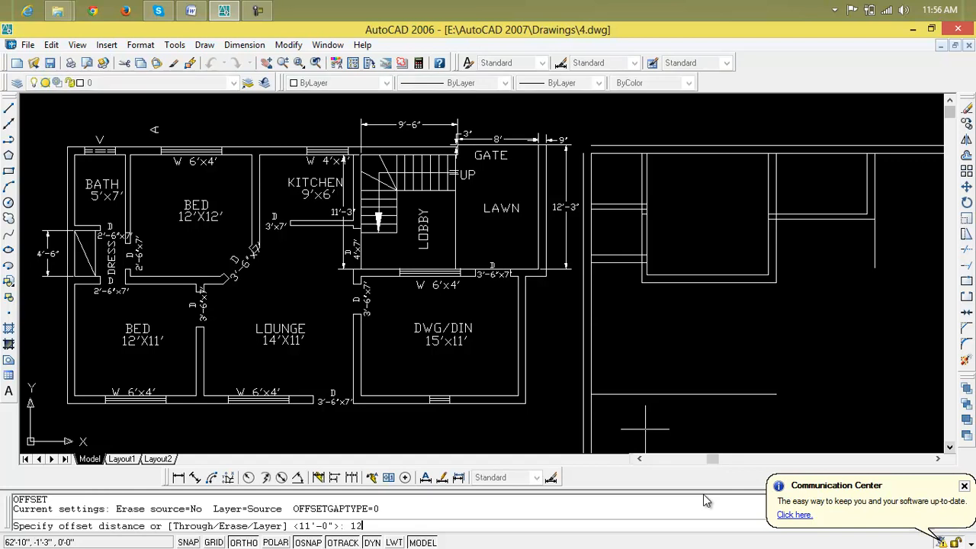
key("Return")
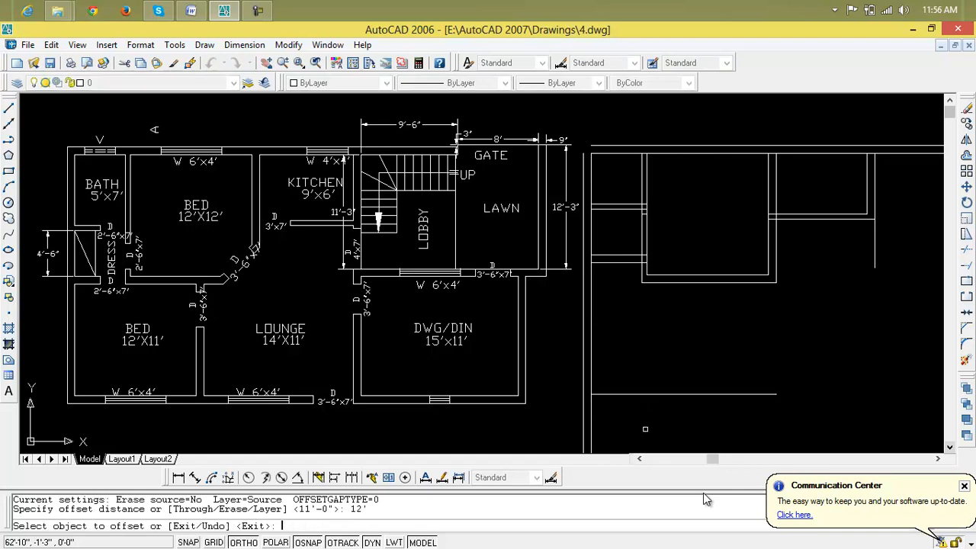
left_click(593, 385)
left_click(642, 407)
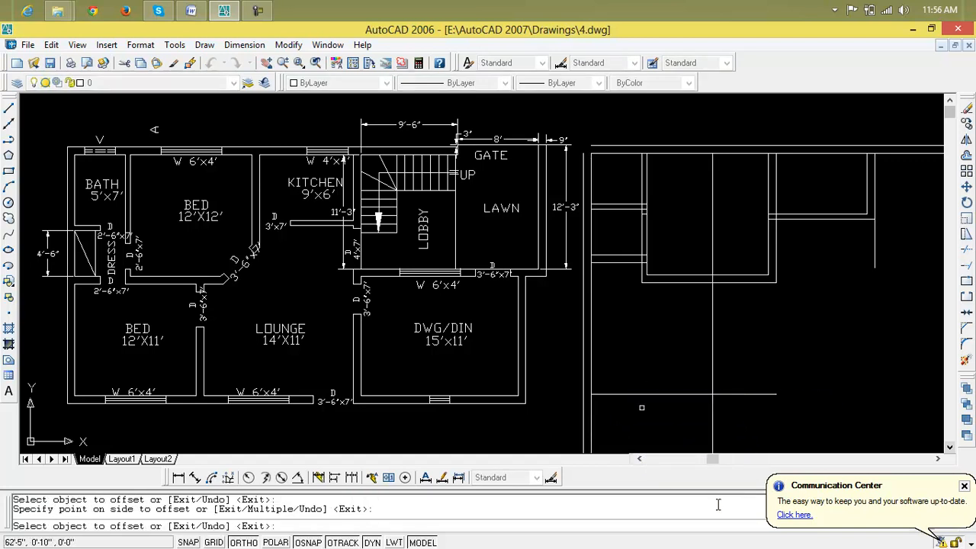
key("Escape")
key("Escape")
key("Escape")
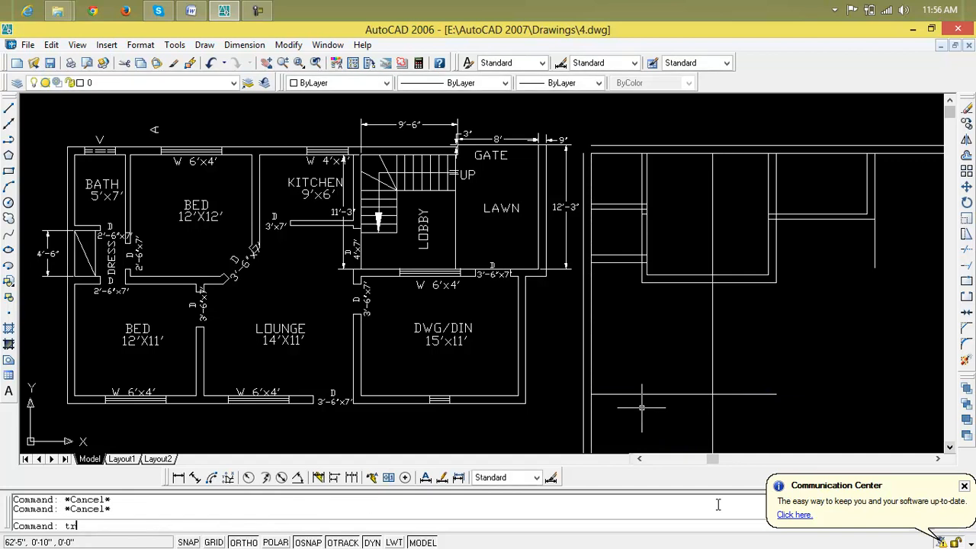
Trim the lower bedroom's right edge line between the two horizontal walls and erase its leftover piece inside the upper bedroom
type("tr")
key("Return")
key("Return")
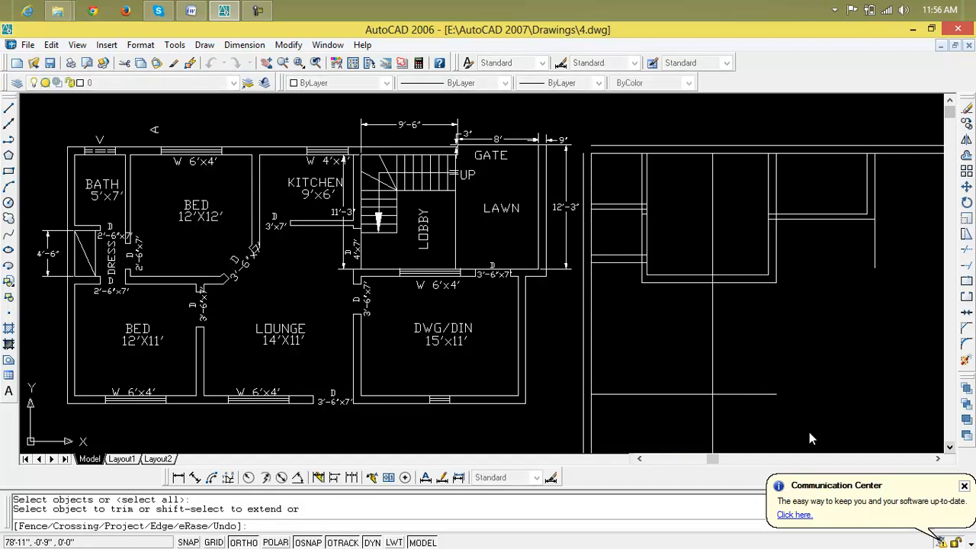
left_click(712, 360)
key("Escape")
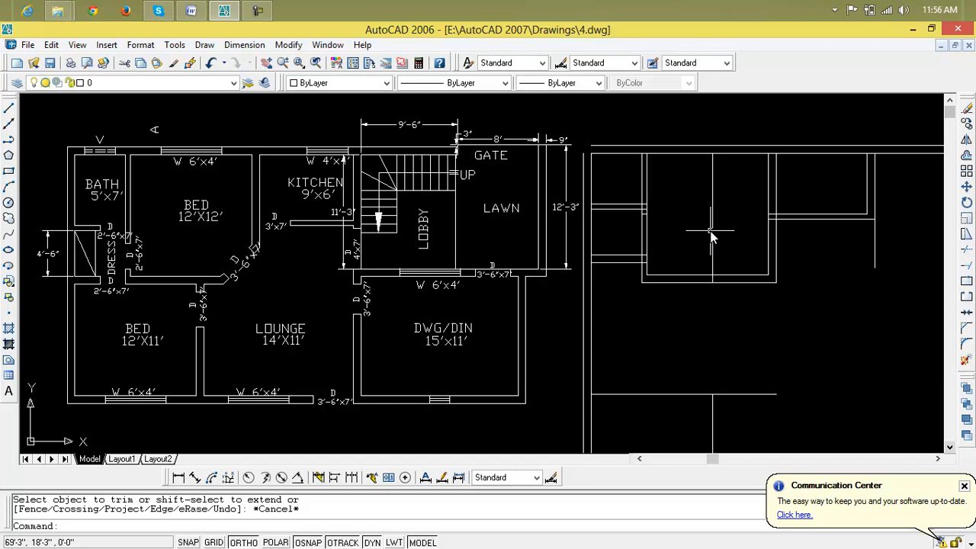
left_click(711, 237)
key("Delete")
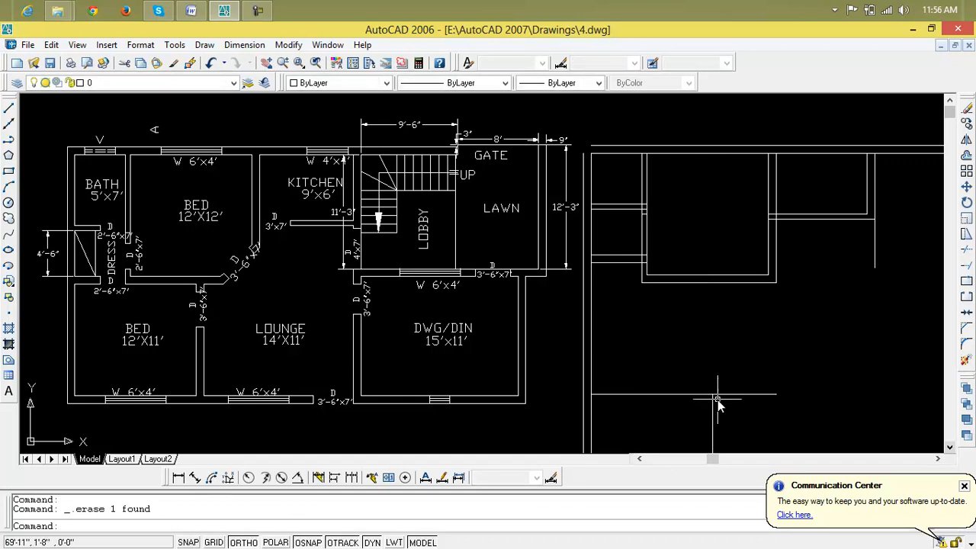
scroll(718, 406, "down", 3)
middle_click_drag(717, 406, 699, 312)
scroll(700, 312, "up", 2)
key("Escape")
key("Escape")
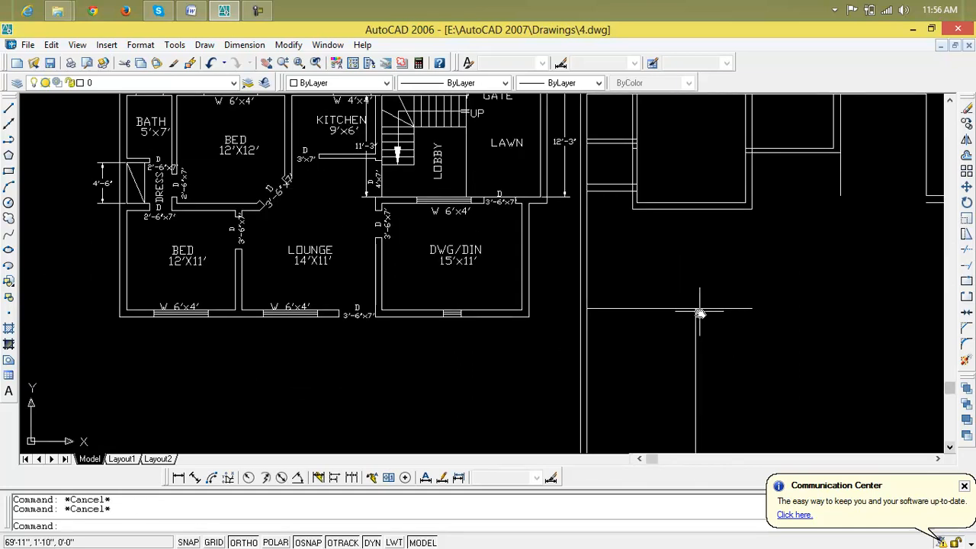
Undo the erase and trim just made on the lower bedroom's right edge line
key("ctrl+z")
key("ctrl+z")
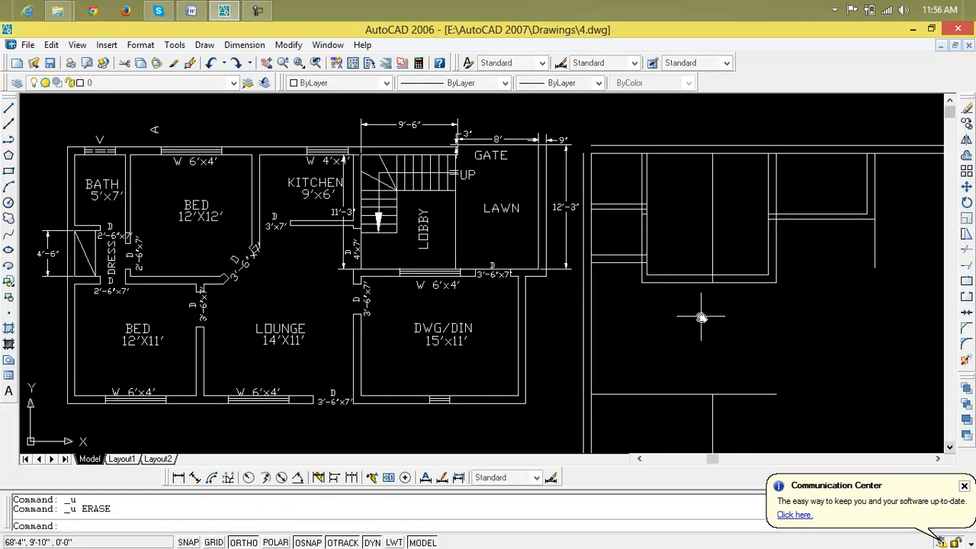
key("ctrl+z")
Trim the lower bedroom's right edge line below the bottom edge and inside the upper bedroom, and trim the bottom edge's overhang on the right
scroll(701, 317, "down", 2)
key("Escape")
type("tr")
key("Return")
key("Return")
left_click(697, 368)
left_click(717, 352)
left_click(696, 263)
scroll(696, 265, "up", 3)
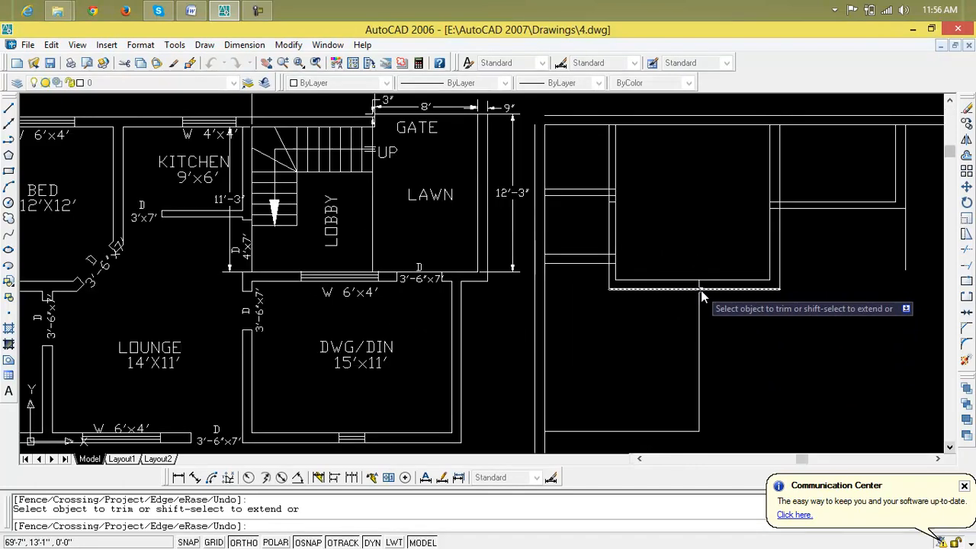
scroll(729, 351, "down", 3)
middle_click_drag(729, 352, 719, 342)
key("Escape")
key("Escape")
key("Escape")
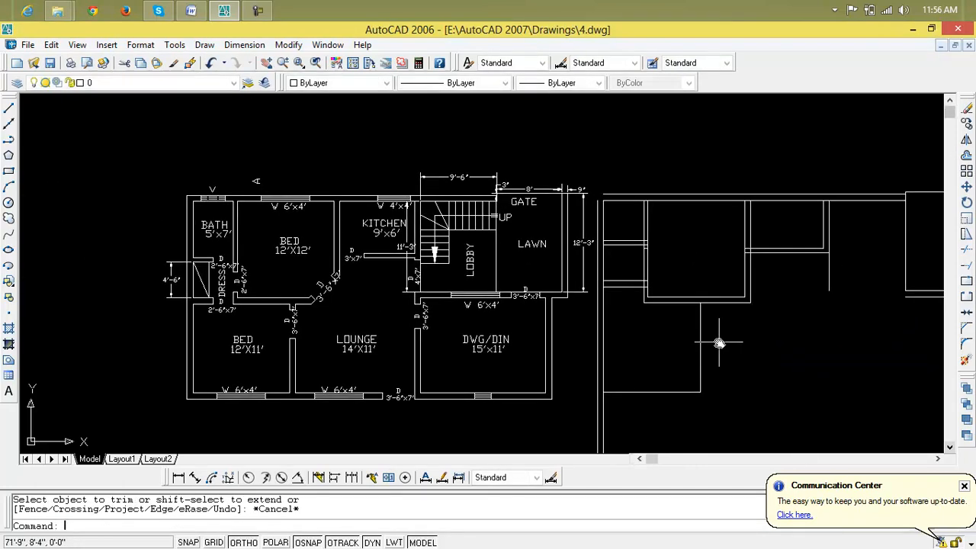
Offset the lower bedroom's right edge 9" to both sides and its bottom edge 9" downward
type("o")
key("Return")
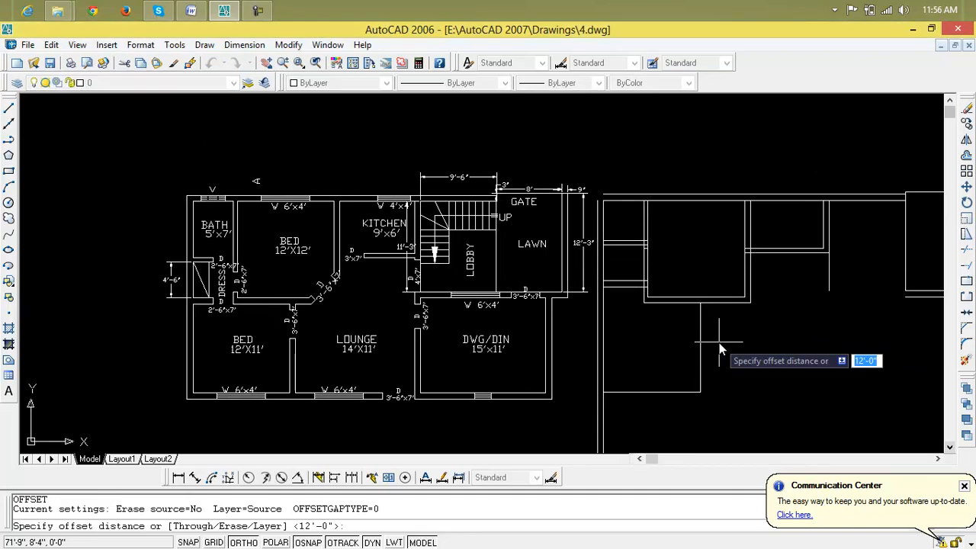
type("9\"")
key("Return")
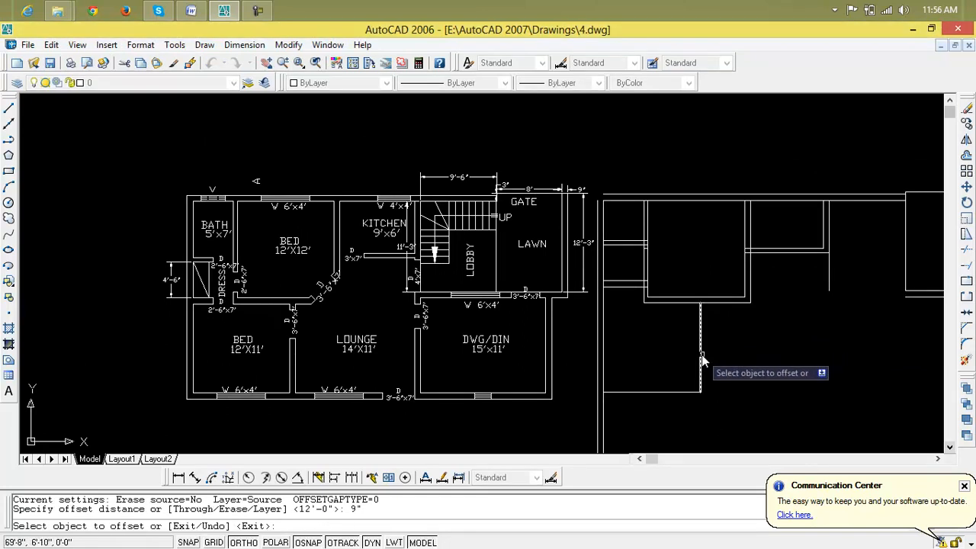
left_click(701, 335)
left_click(694, 355)
left_click(701, 378)
left_click(712, 375)
left_click(693, 392)
left_click(683, 401)
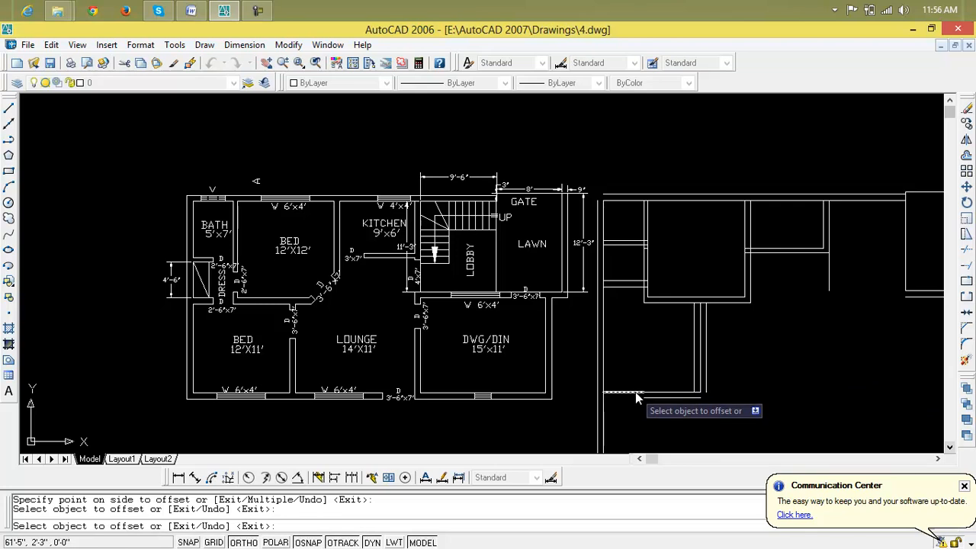
left_click(634, 395)
left_click(649, 418)
key("Escape")
key("Escape")
key("Escape")
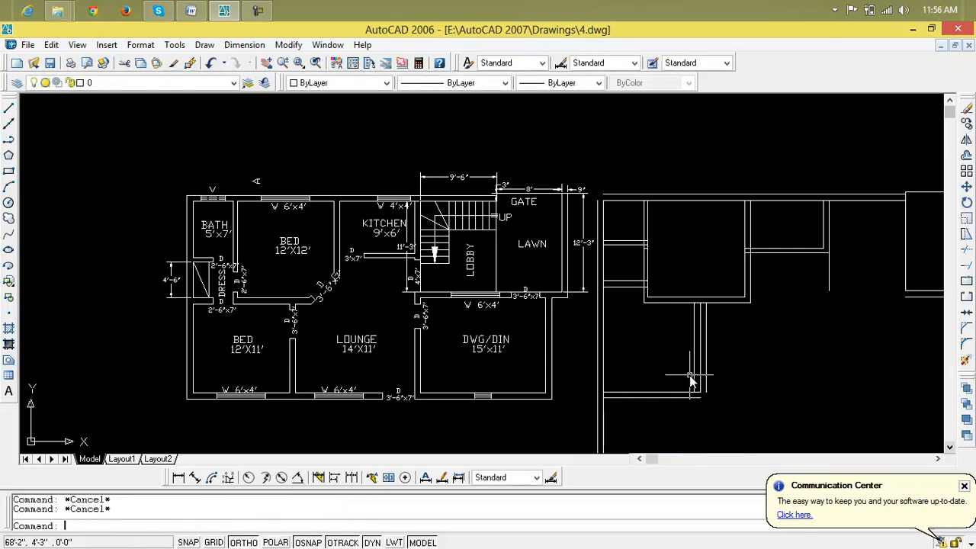
Erase the extra offset line on the inner side of the lower bedroom's right edge
left_click(695, 369)
key("Delete")
key("Escape")
key("Escape")
Join the outer lines of the lower bedroom's right and bottom walls into a sharp corner with Chamfer
type("c")
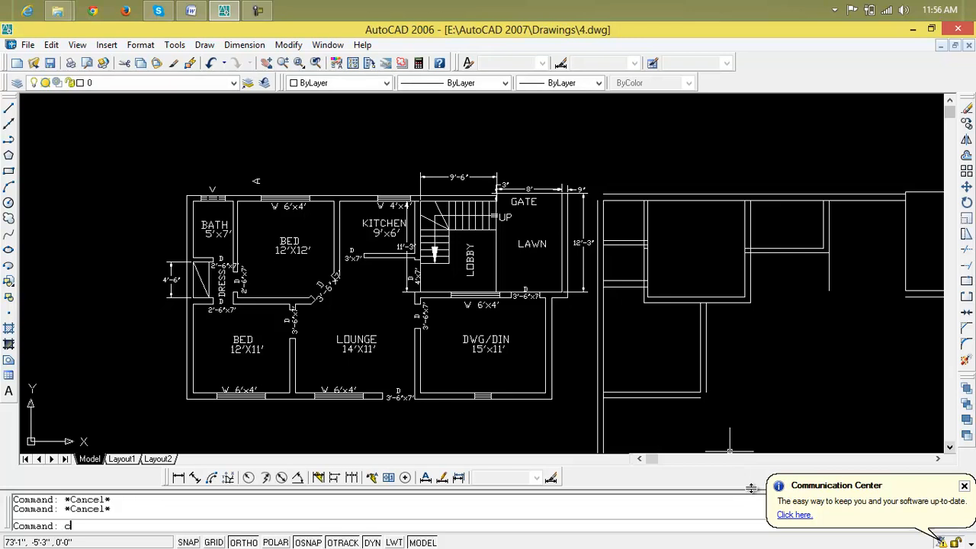
type("ha")
key("Return")
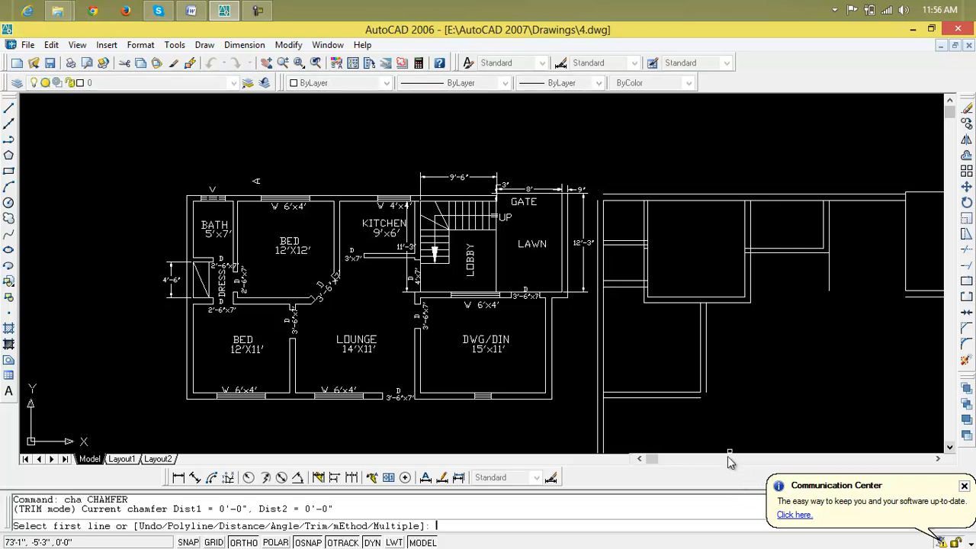
left_click(696, 398)
left_click(706, 389)
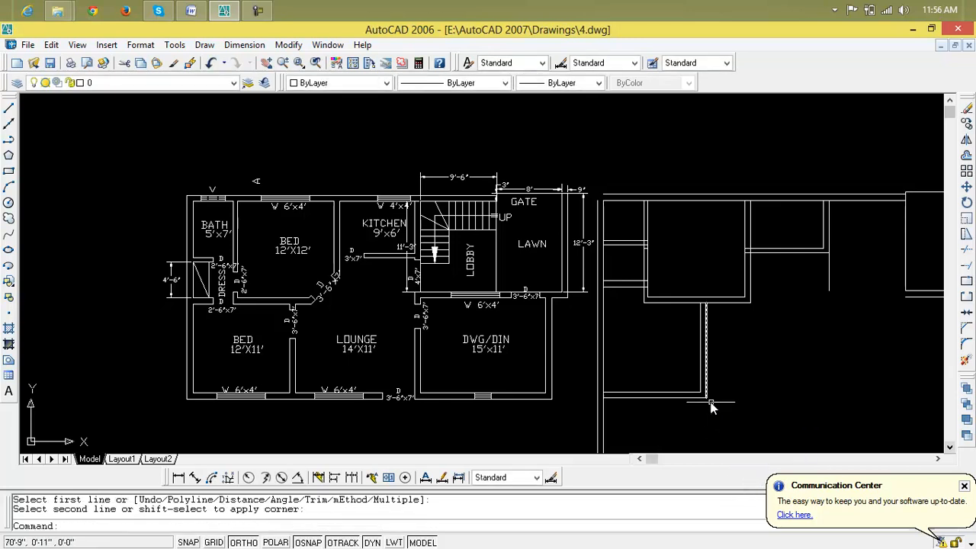
middle_click_drag(723, 418, 675, 370)
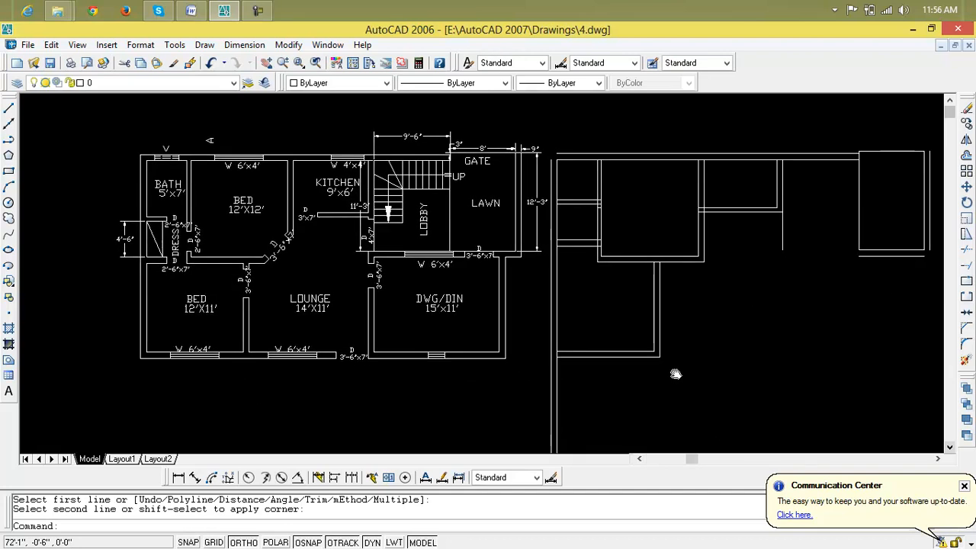
key("Escape")
key("Escape")
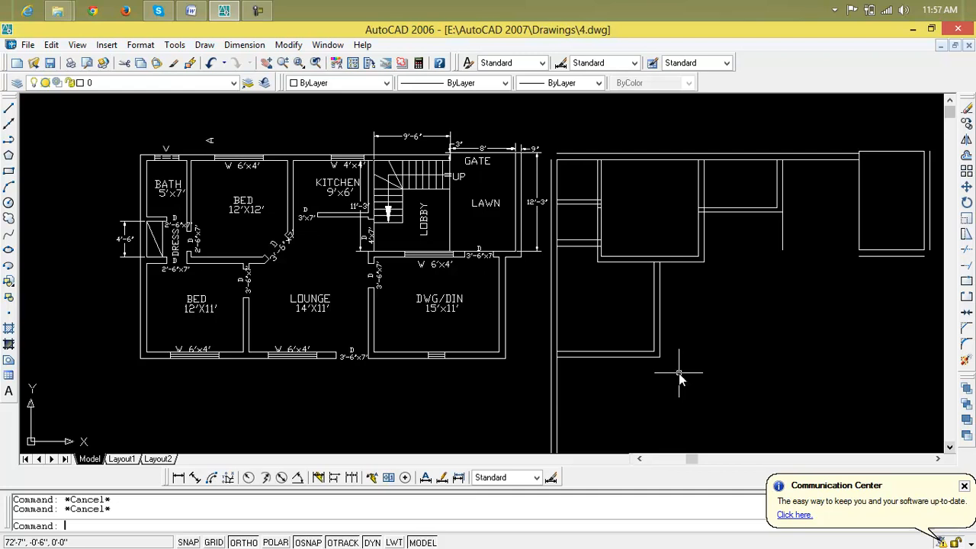
Offset the outer line of the lower bedroom's right wall 14' to the right to mark the lounge's right edge
type("o")
key("Return")
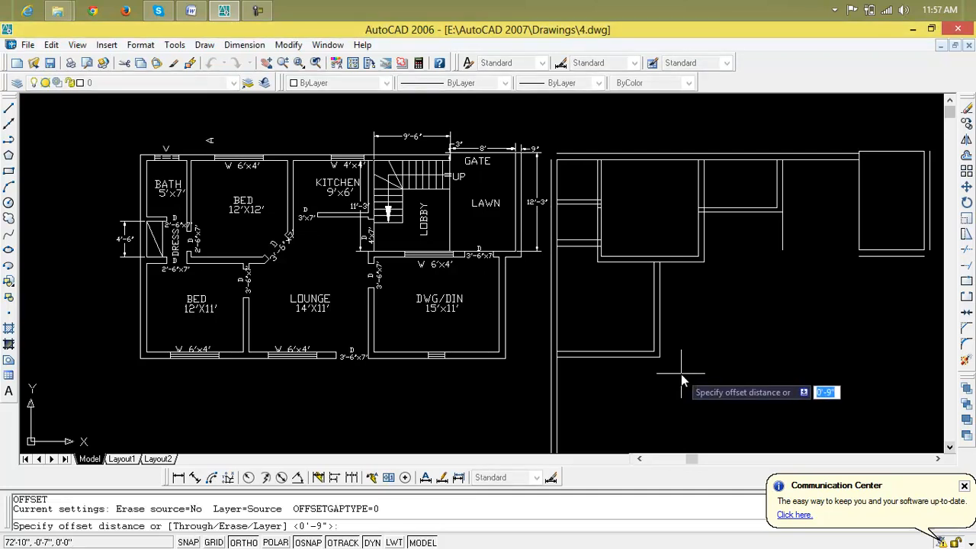
type("14'")
key("Return")
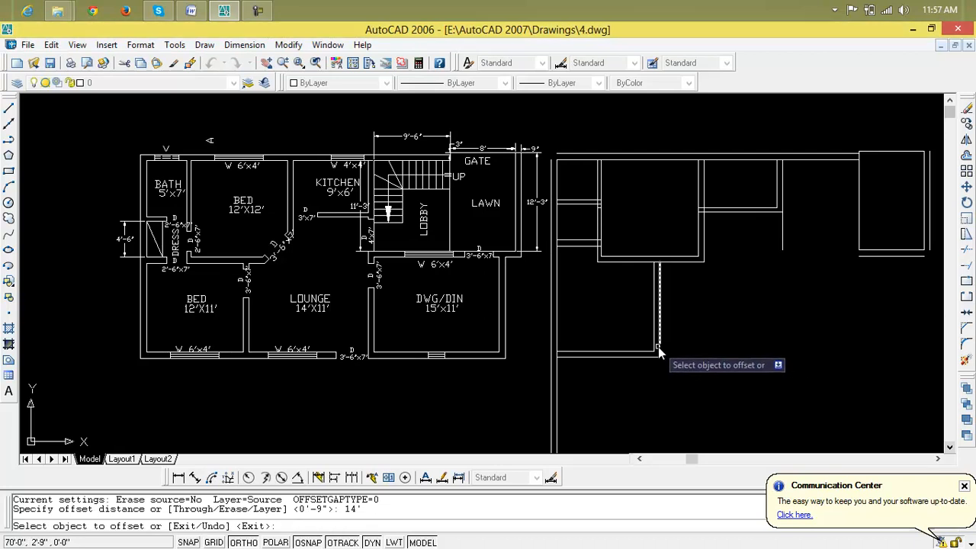
left_click(661, 347)
left_click(728, 359)
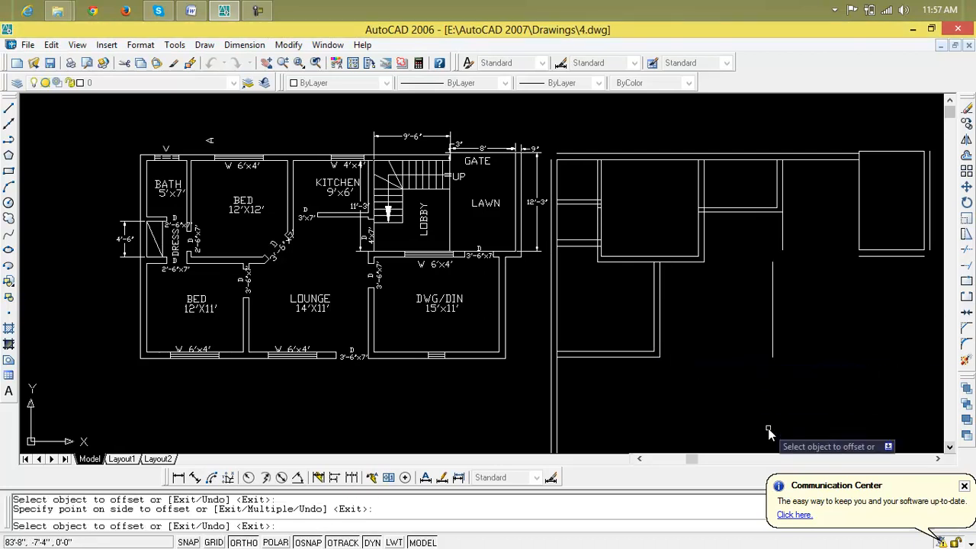
key("Escape")
key("Escape")
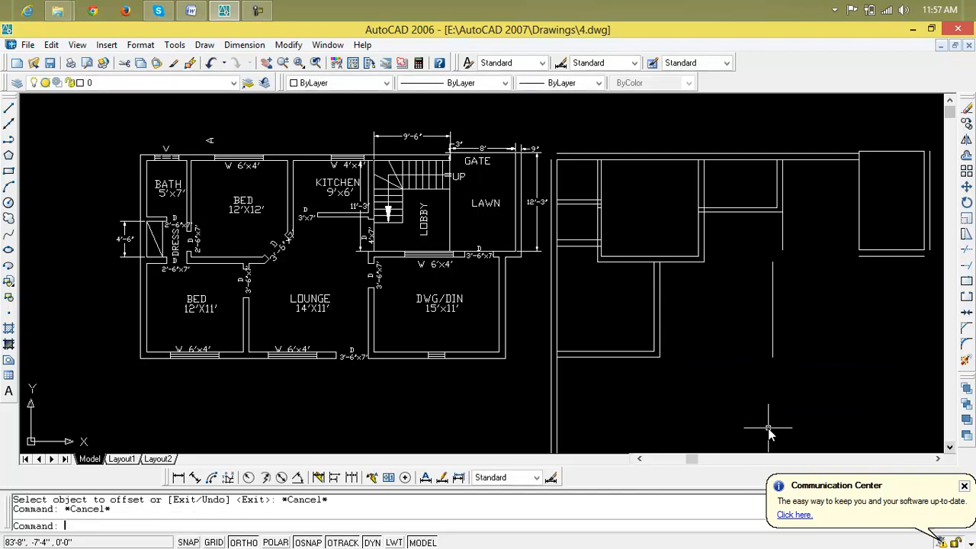
Offset the lounge's right edge line 9" to the right to give its wall thickness
type("o")
key("Return")
type("9\"")
key("Return")
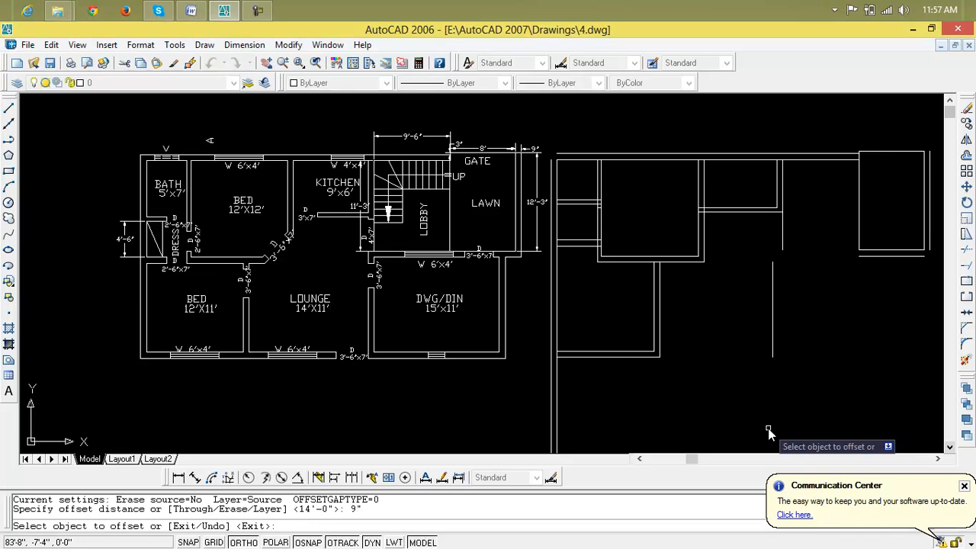
left_click(774, 349)
left_click(806, 377)
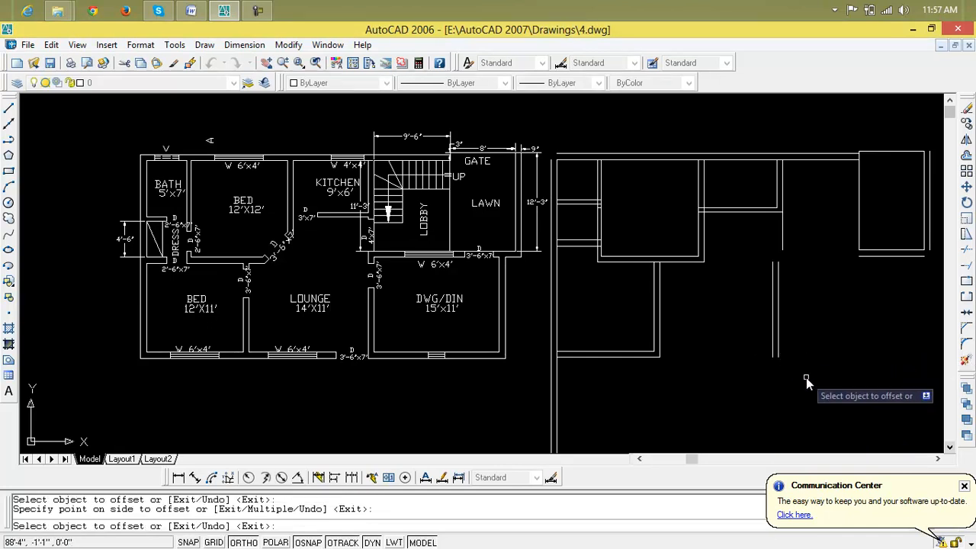
key("Escape")
key("Escape")
Draw a 14' horizontal line rightward from the top of the lower bedroom's right wall as the lounge's top edge
type("l")
key("Return")
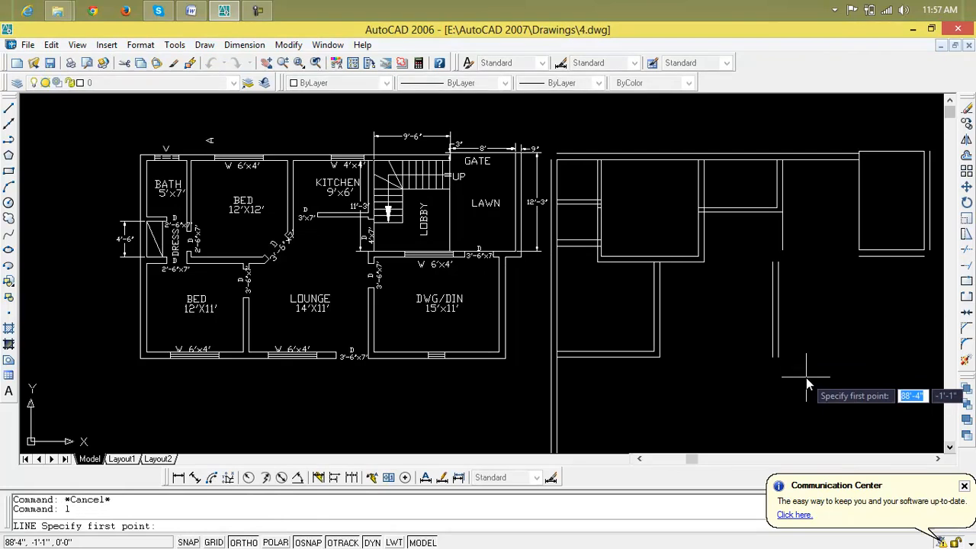
left_click(662, 265)
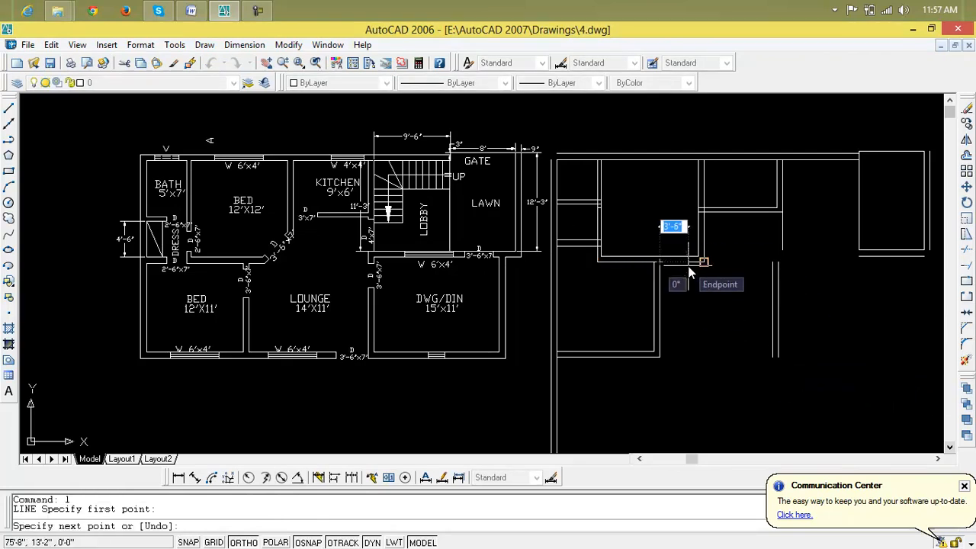
type("14'")
key("Return")
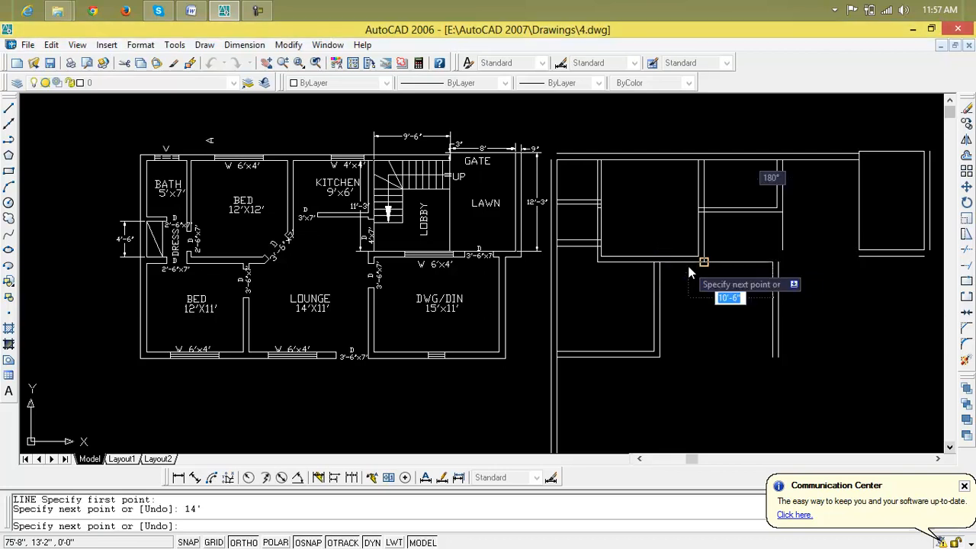
key("Escape")
key("Escape")
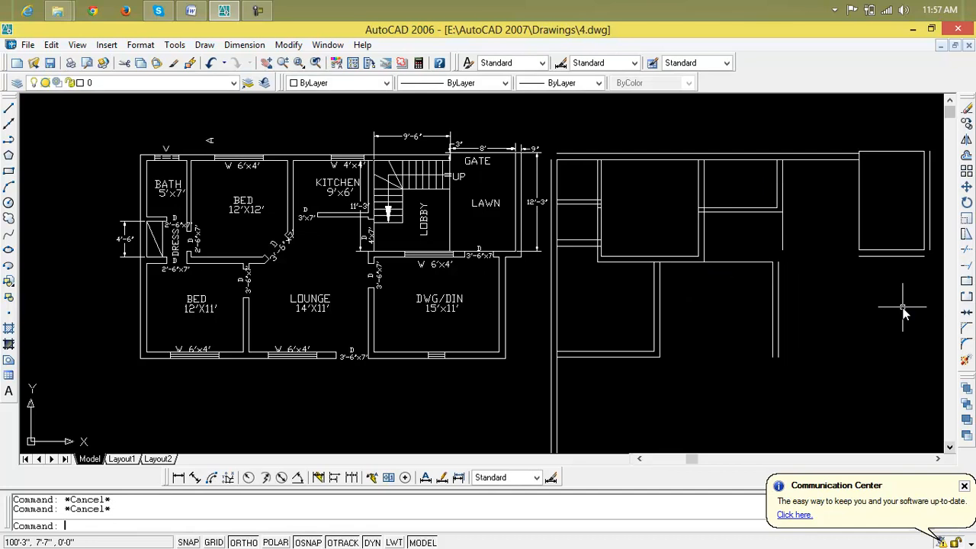
Offset the lounge's top edge line 11' downward to mark its bottom edge
type("o")
key("Return")
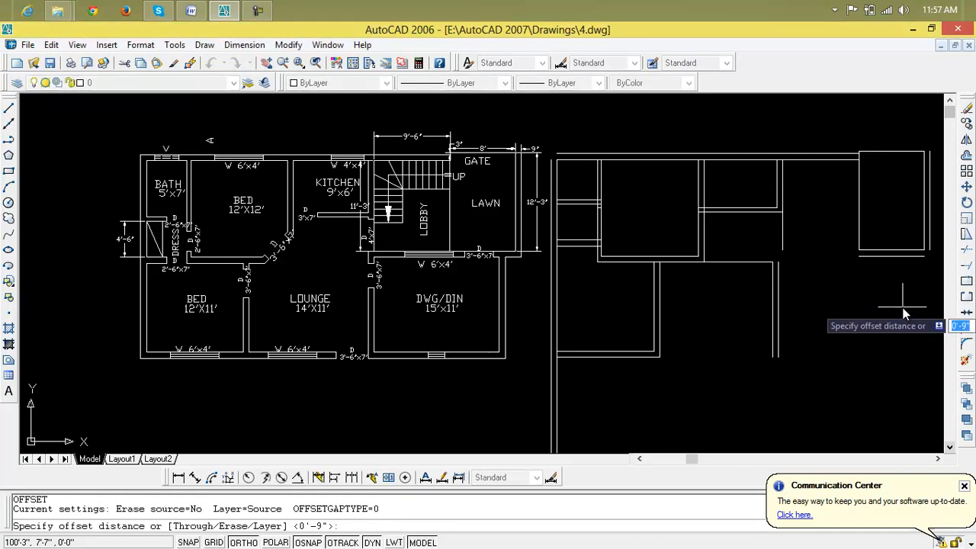
type("11'")
key("Return")
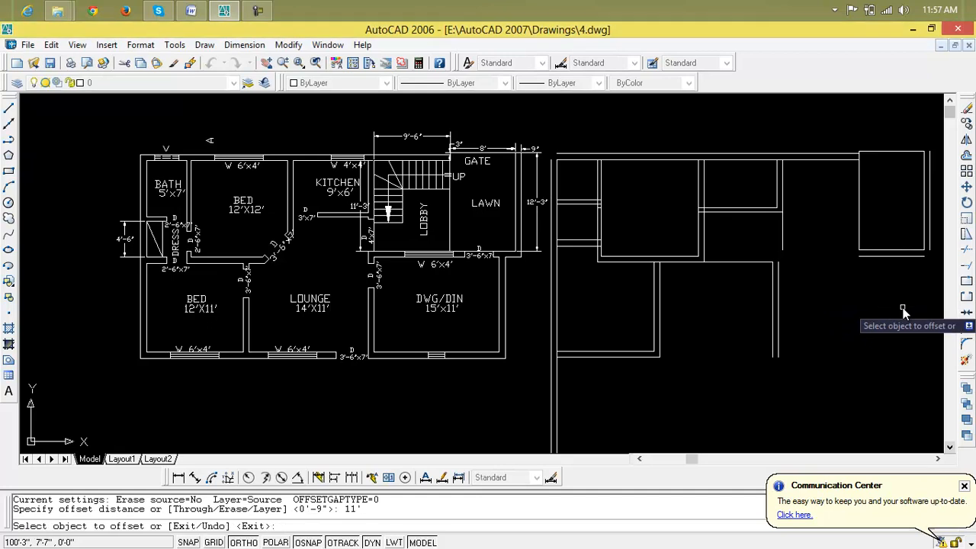
left_click(758, 271)
left_click(751, 411)
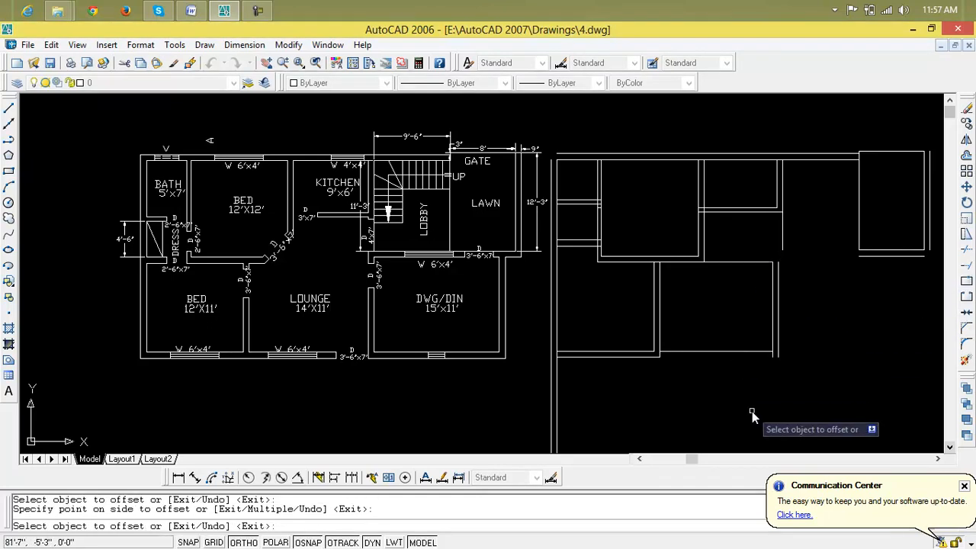
key("Escape")
Offset the lounge's bottom edge 9" downward and its top edge 9" upward to form the horizontal walls
type("o")
key("Return")
type("9")
key("Return")
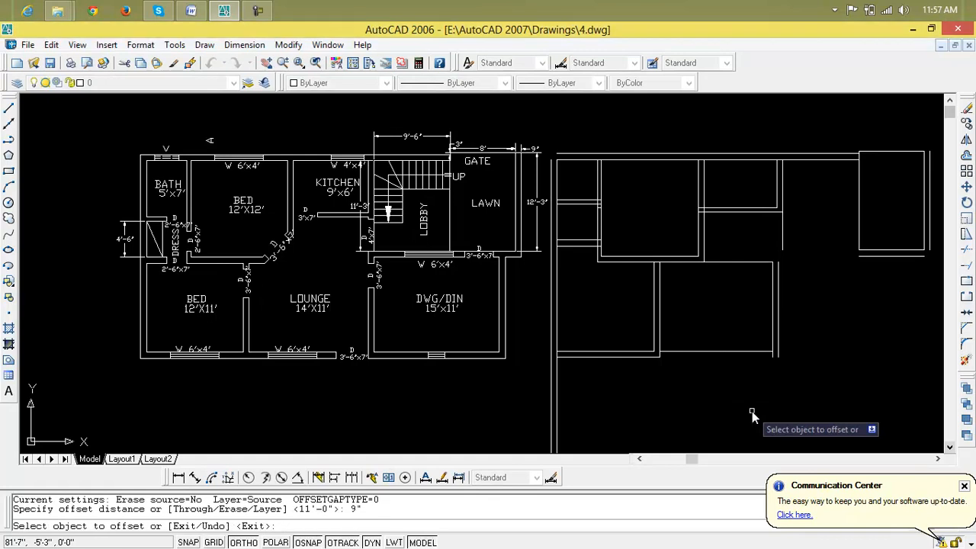
left_click(736, 354)
left_click(735, 348)
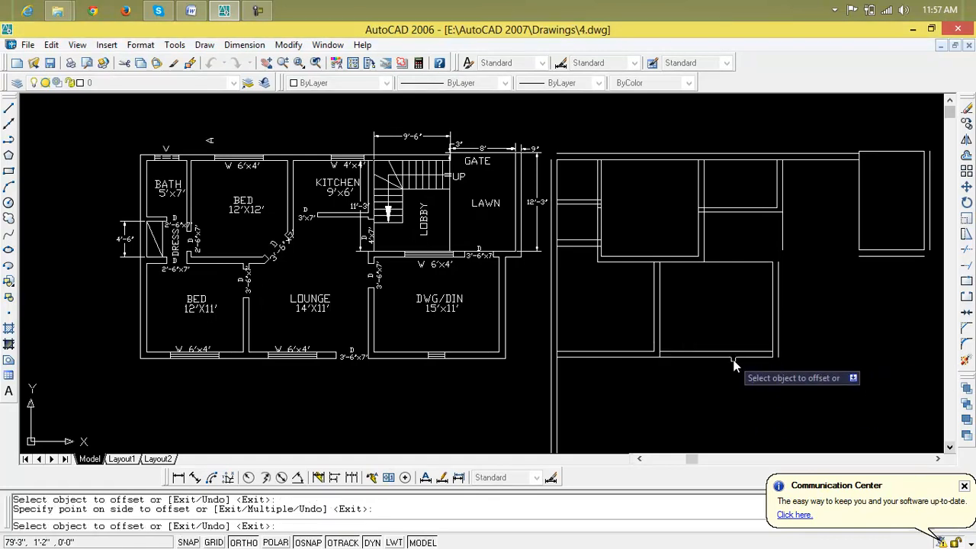
left_click(731, 262)
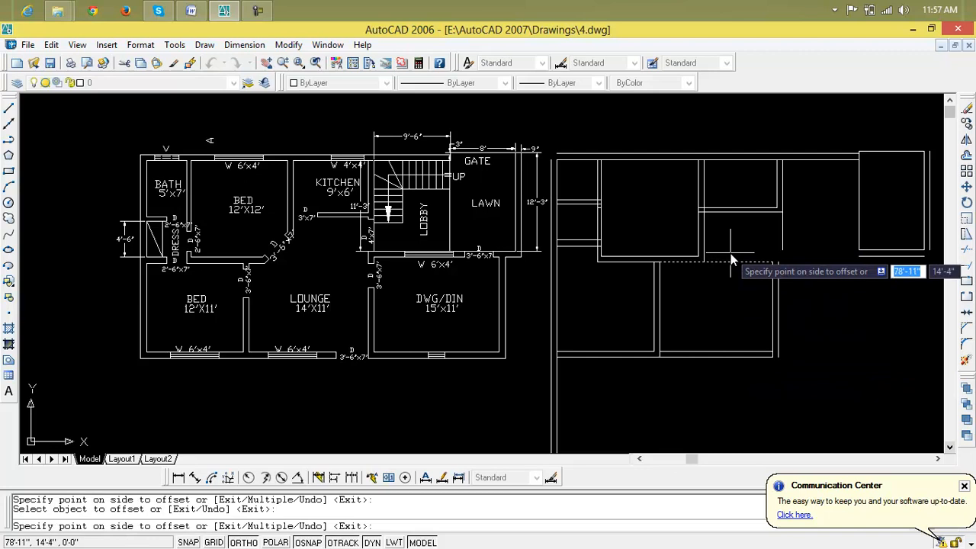
left_click(747, 273)
key("Escape")
key("Escape")
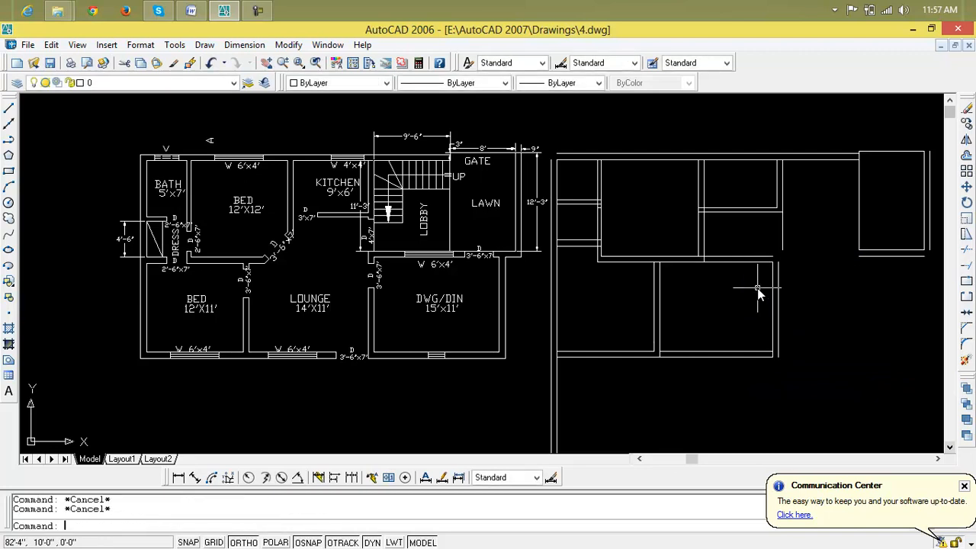
Join the outer wall lines at the lounge's upper-right and lower-right corners into sharp corners with Chamfer
type("cha")
key("Return")
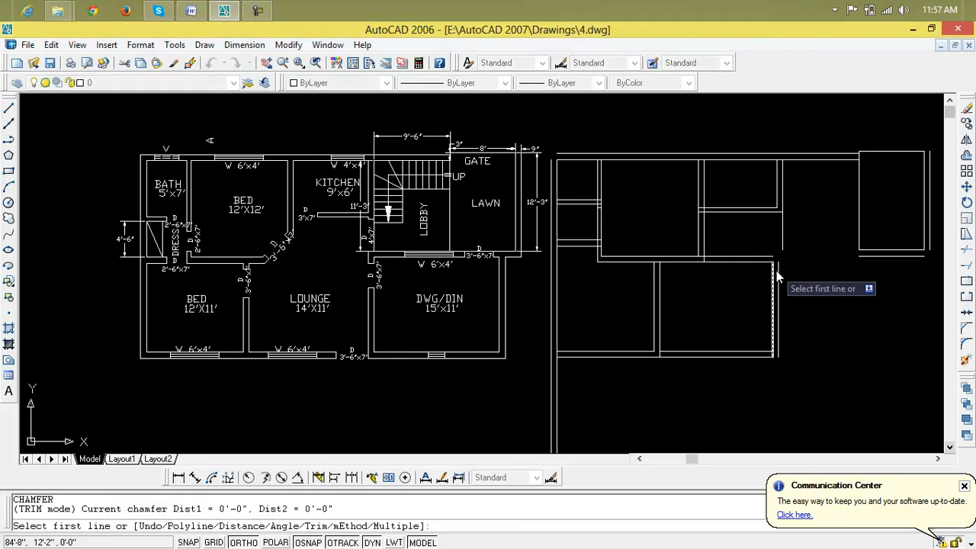
left_click(778, 273)
left_click(770, 261)
key("Return")
left_click(765, 357)
left_click(778, 353)
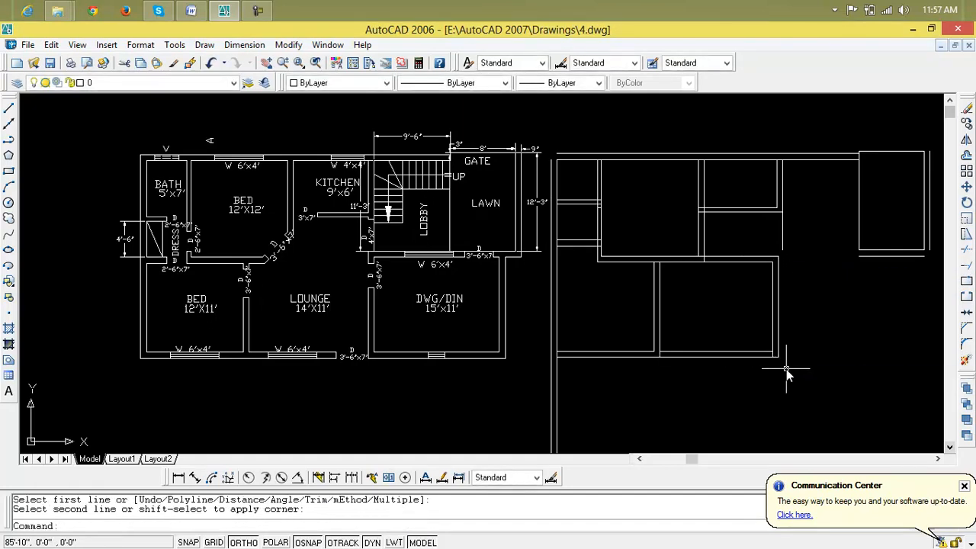
Draw a 15' horizontal line rightward from the lounge's upper-right outer corner
middle_click_drag(786, 369, 739, 361)
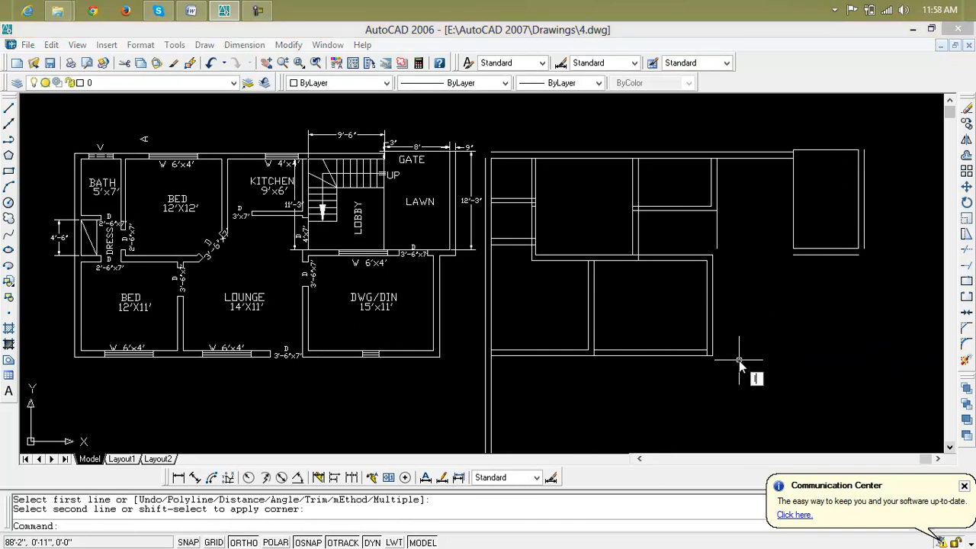
type("l")
key("Return")
left_click(713, 255)
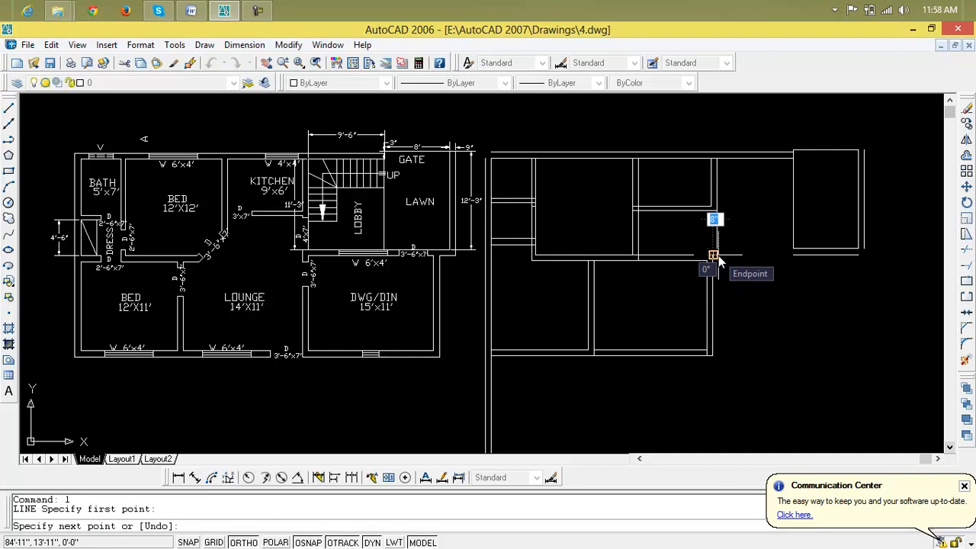
type("15")
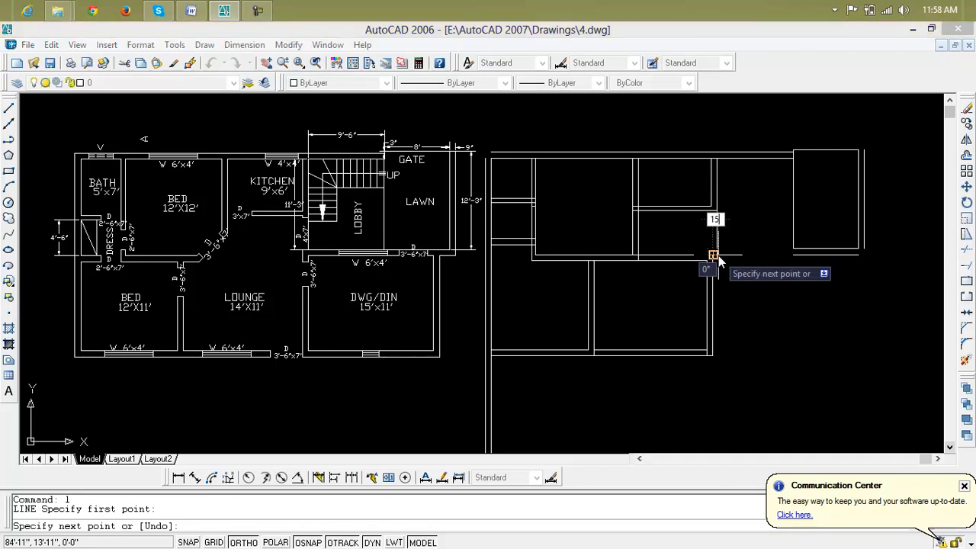
key("Return")
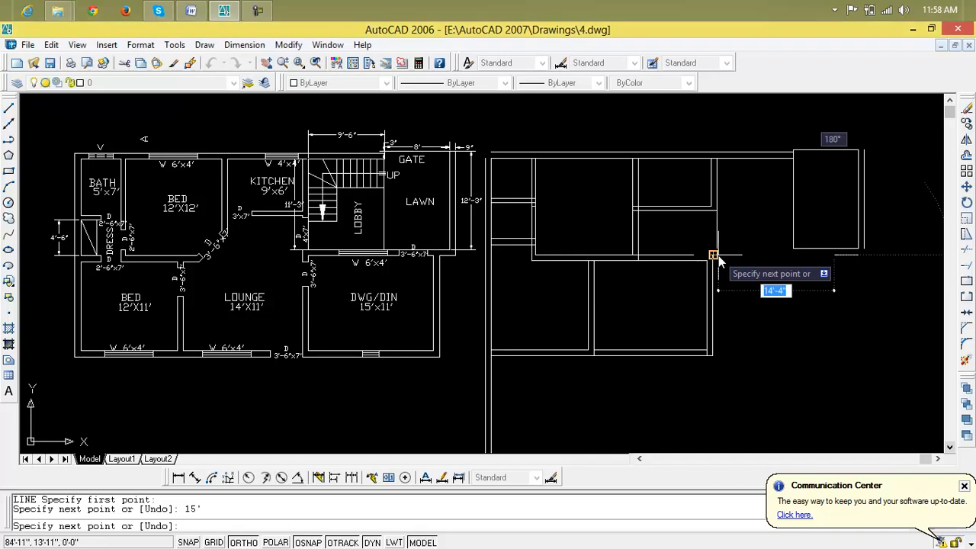
Offset the 15' line drawn from the lounge's upper-right outer corner 11' downward
key("Escape")
key("Escape")
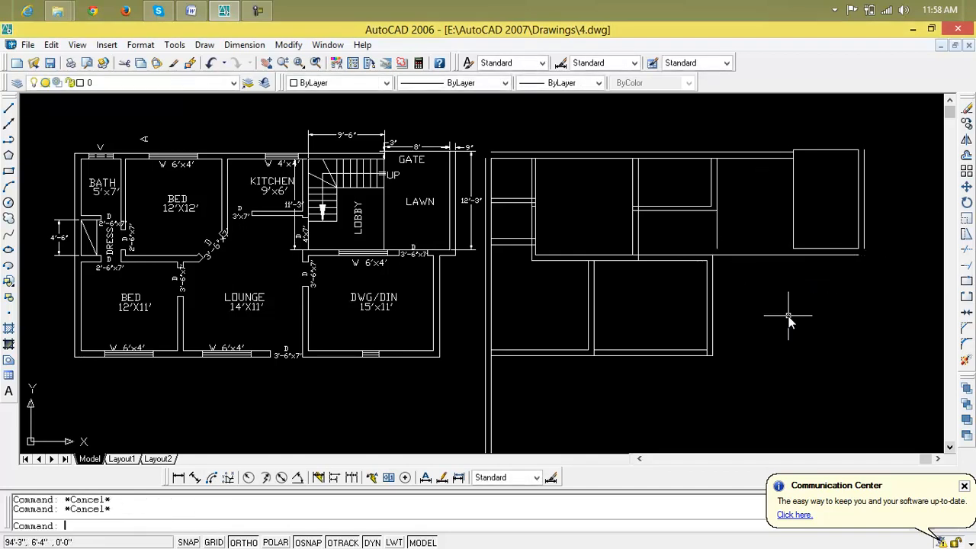
type("o")
key("Return")
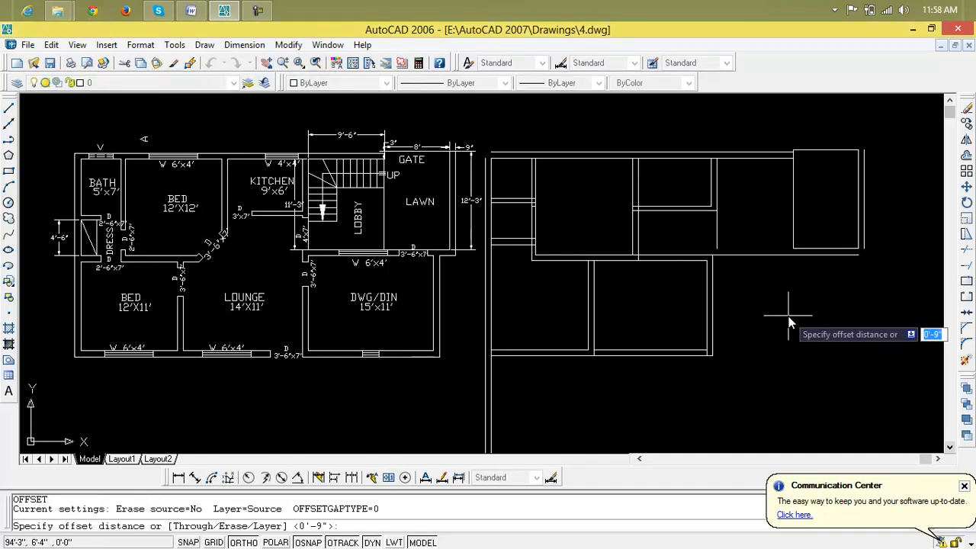
type("11'")
key("Return")
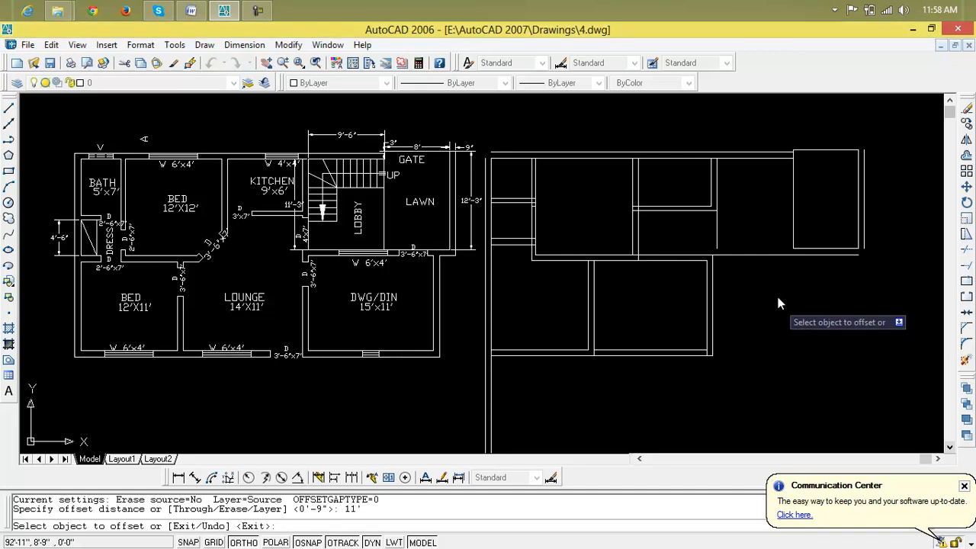
left_click(764, 259)
left_click(766, 357)
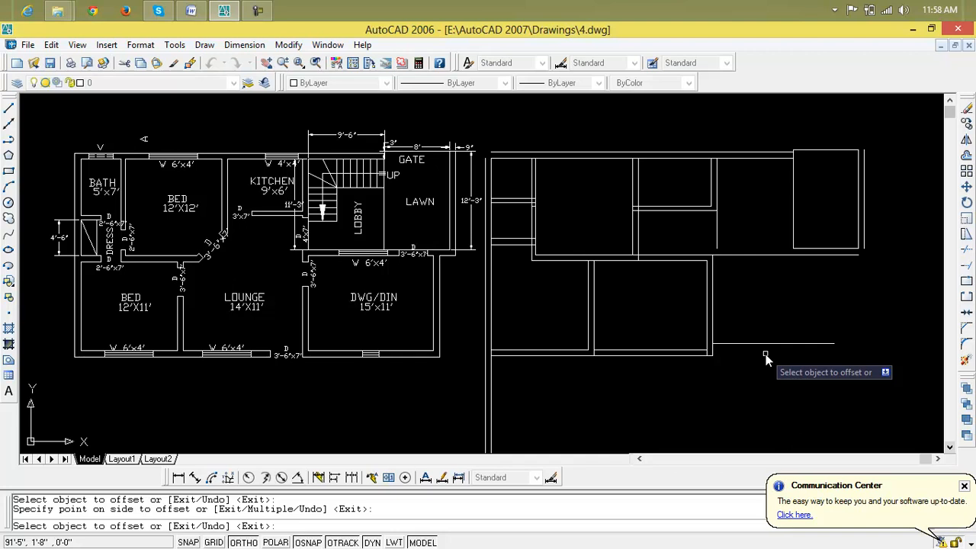
key("Escape")
key("Escape")
type("o")
key("Return")
type("9\"")
key("Return")
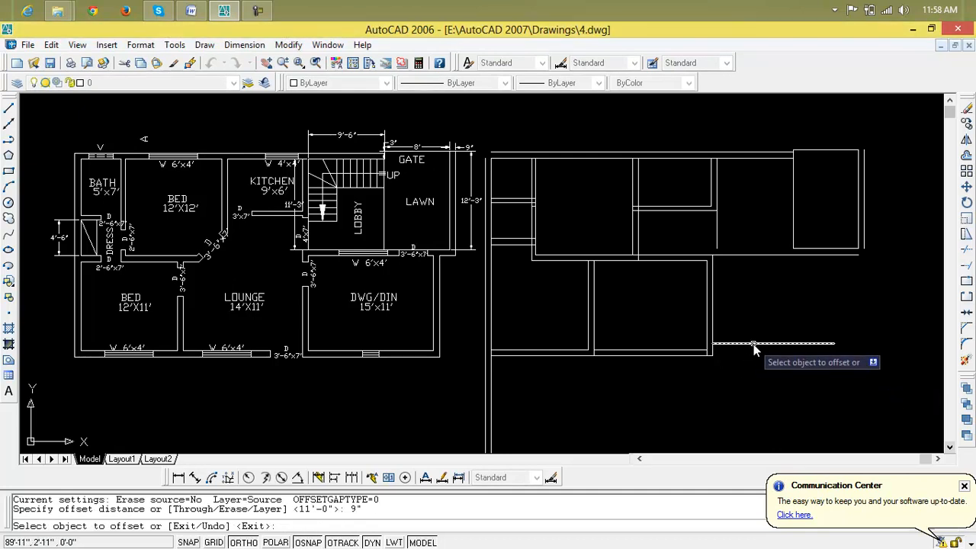
key("Escape")
key("Escape")
Erase the 15' horizontal line starting at the lounge's upper-right outer corner
left_click(753, 255)
key("Delete")
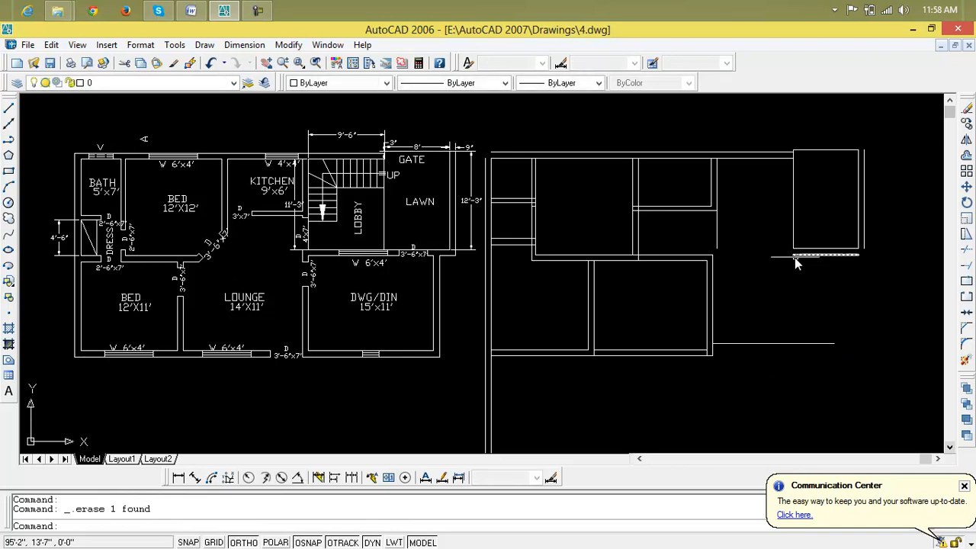
key("Escape")
key("Escape")
Draw a 15' horizontal line rightward from the lounge's upper-right inner corner as the drawing/dining room's top edge
type("l")
key("Return")
left_click(708, 262)
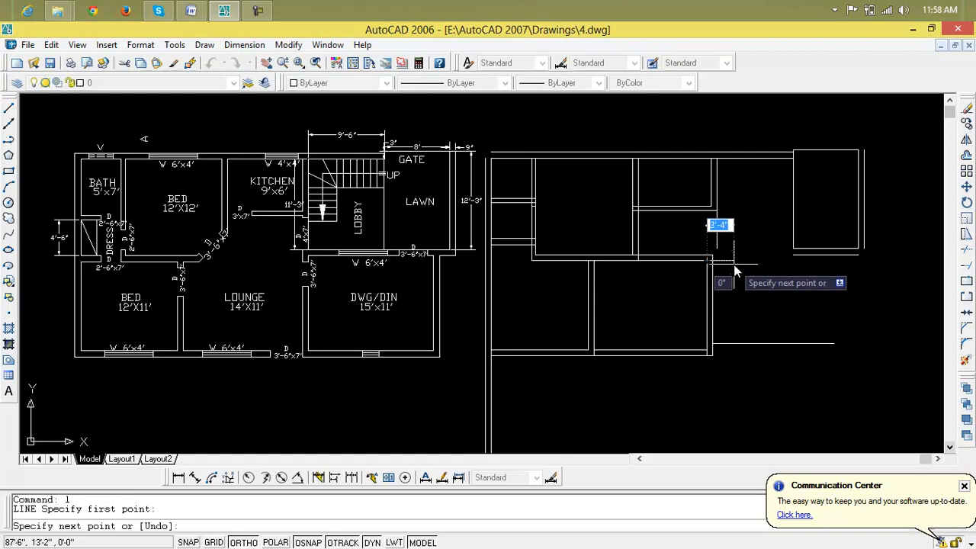
type("15")
key("Return")
key("Escape")
key("Escape")
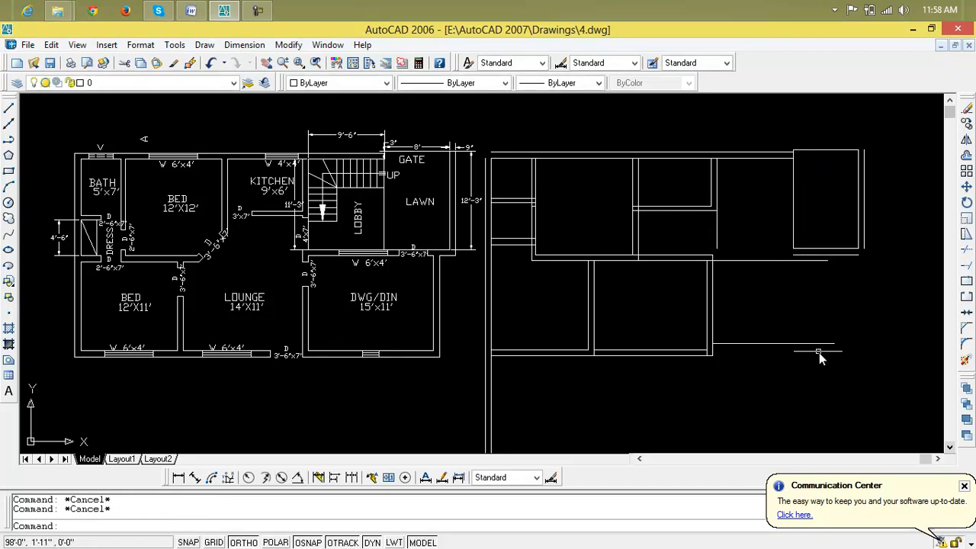
Erase the leftover horizontal line beside the lounge's lower-right corner
left_click(814, 344)
key("Delete")
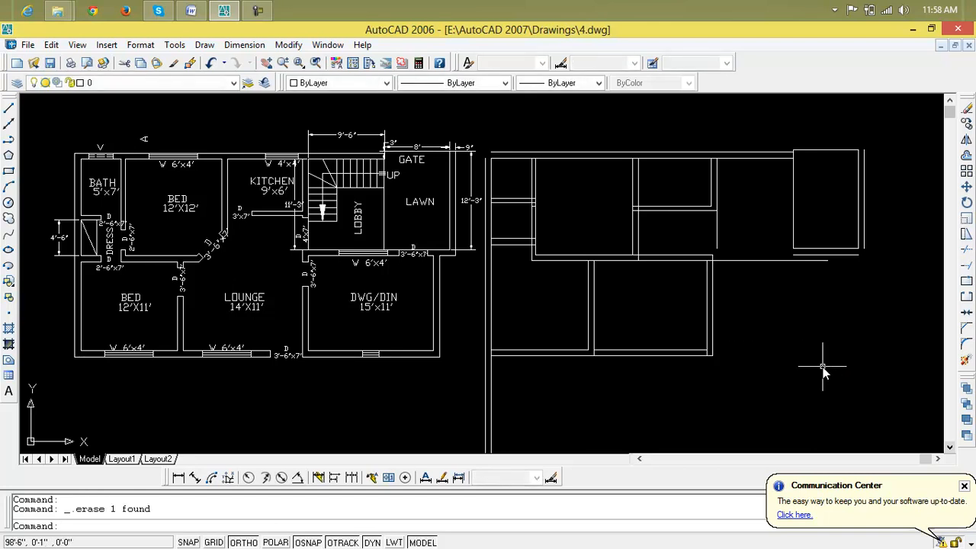
key("Escape")
key("Escape")
Offset the drawing/dining room's top edge line 11' downward to mark its bottom edge
type("o")
key("Return")
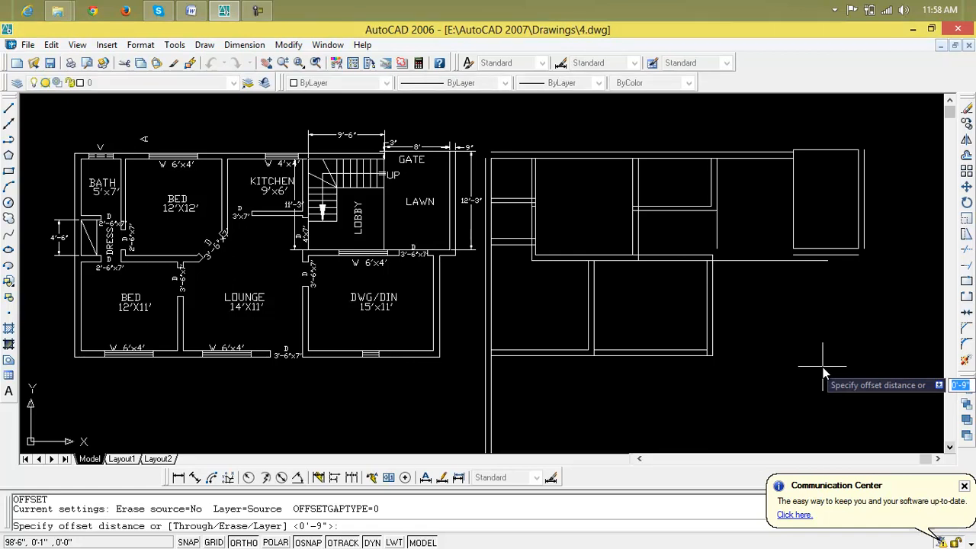
type("11'")
key("Return")
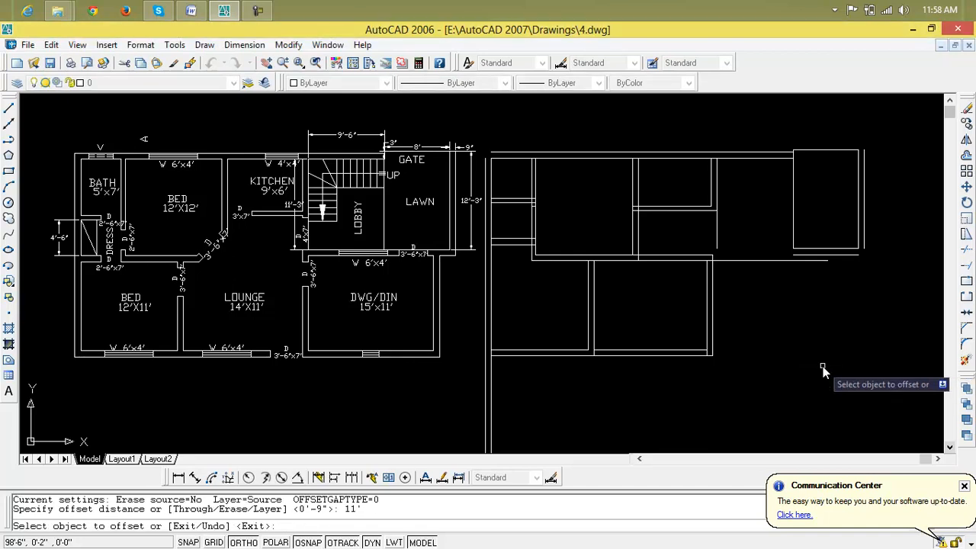
left_click(800, 264)
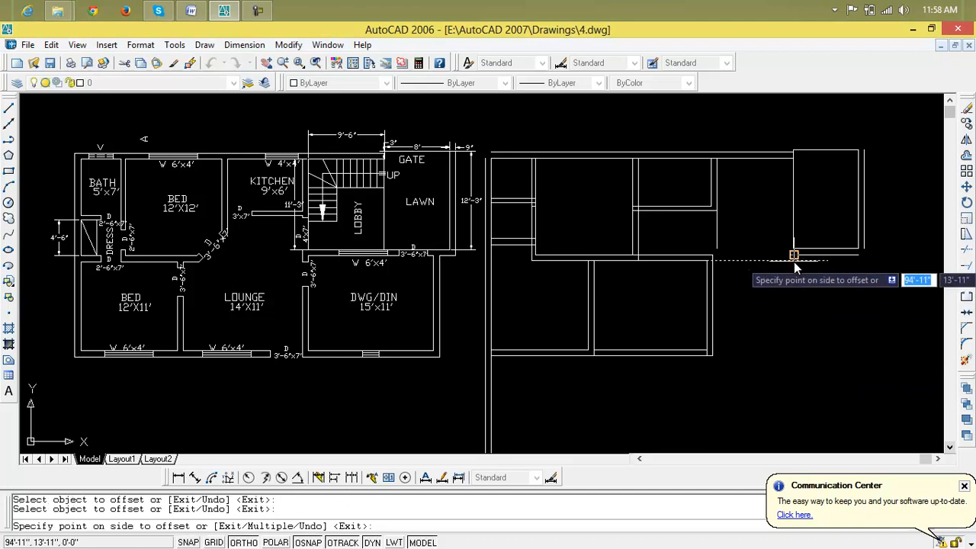
left_click(817, 341)
key("Escape")
key("Escape")
Offset the lounge's outer right wall line 15' to the right to mark the drawing/dining room's right edge
type("o")
key("Return")
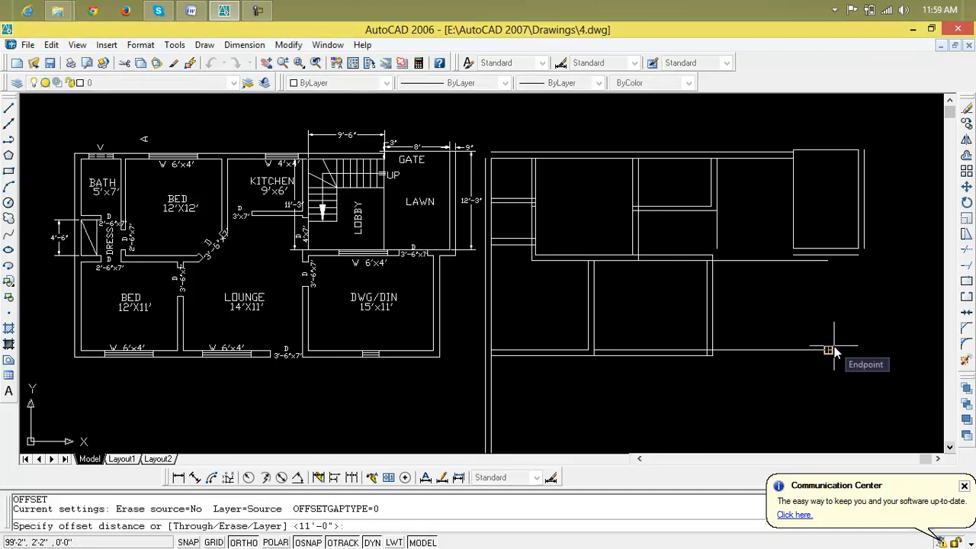
type("15")
key("Return")
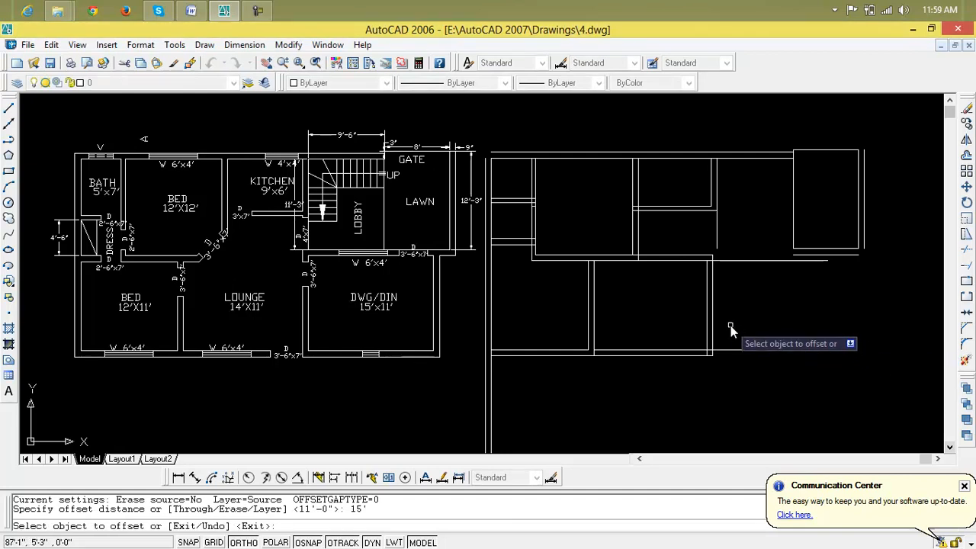
left_click(714, 328)
left_click(763, 350)
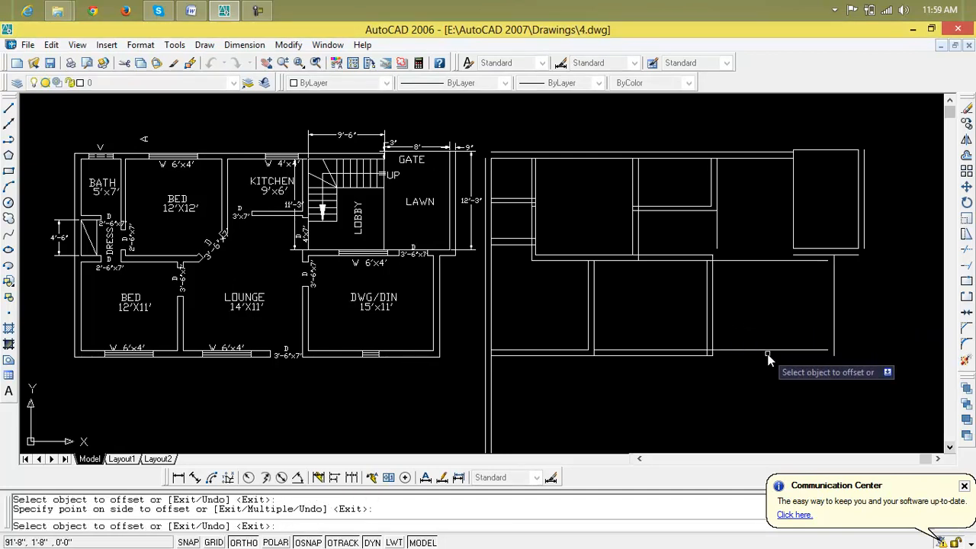
key("Escape")
key("Escape")
Join the drawing/dining room's right edge to its top and bottom edges with Chamfer to form sharp inner corners
type("cha")
key("Return")
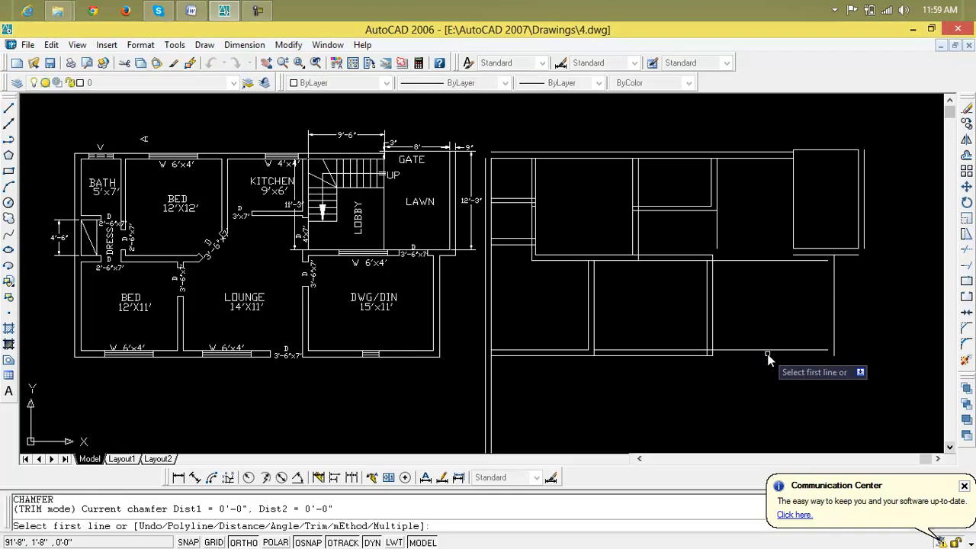
left_click(795, 261)
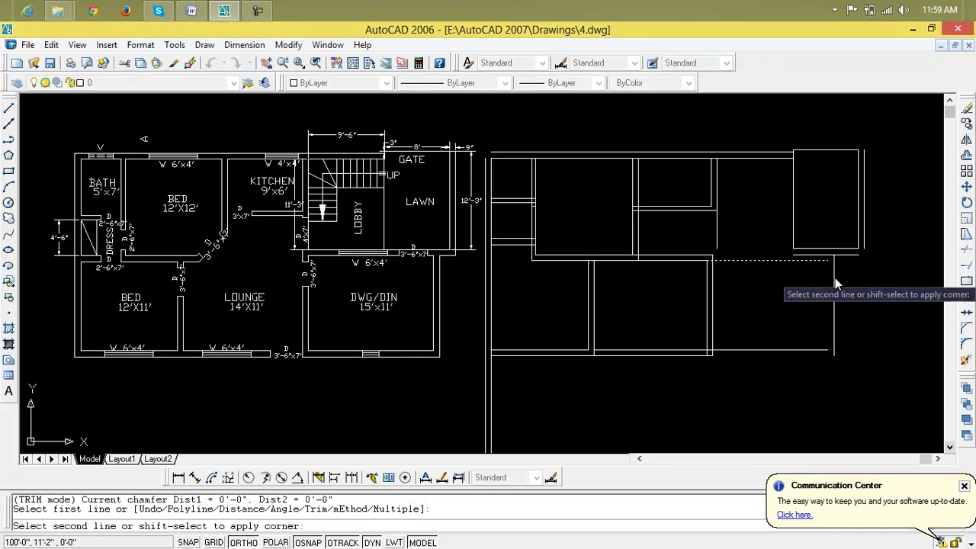
left_click(834, 324)
key("Return")
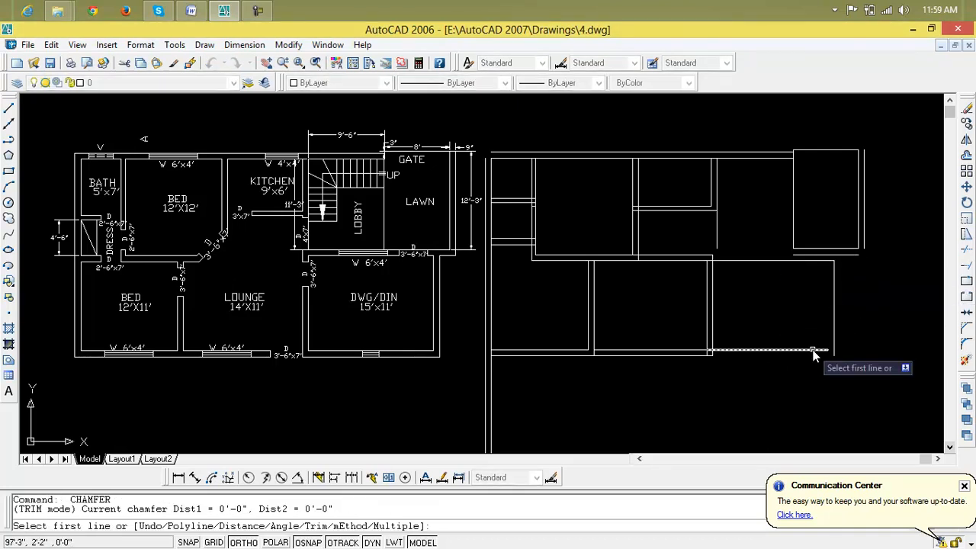
left_click(733, 351)
left_click(835, 350)
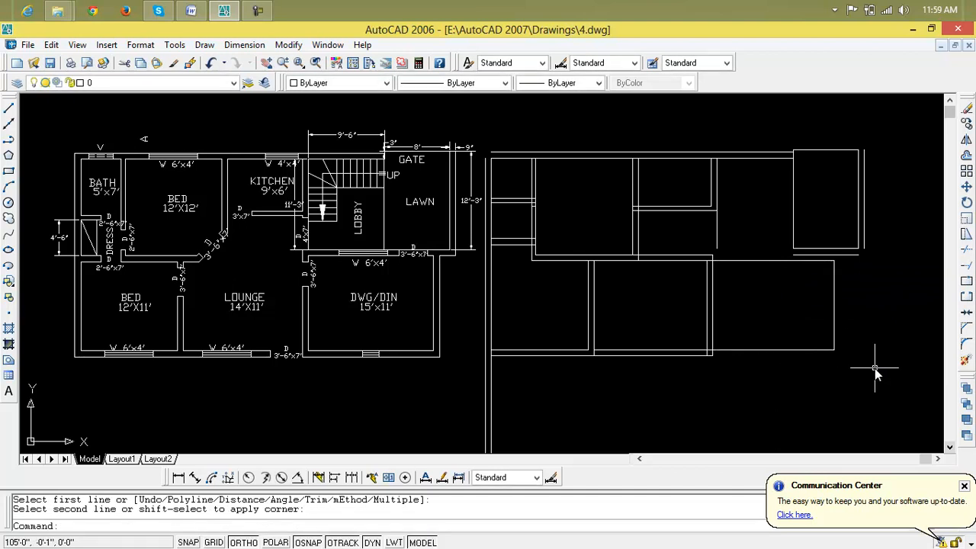
key("Escape")
key("Escape")
Offset the drawing/dining room's top, right and bottom edges outward by 9" to form its walls
type("o")
key("Return")
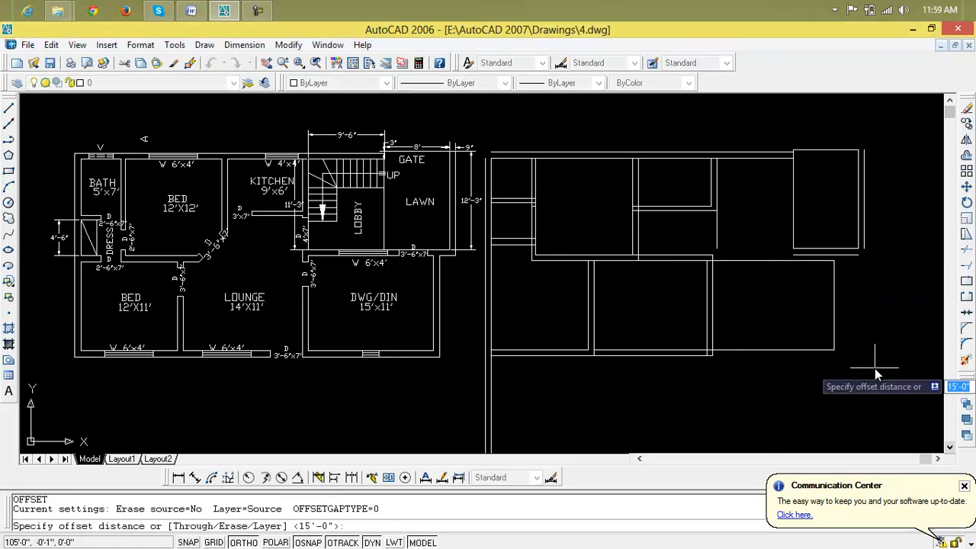
type("9\"")
key("Return")
left_click(763, 260)
left_click(759, 263)
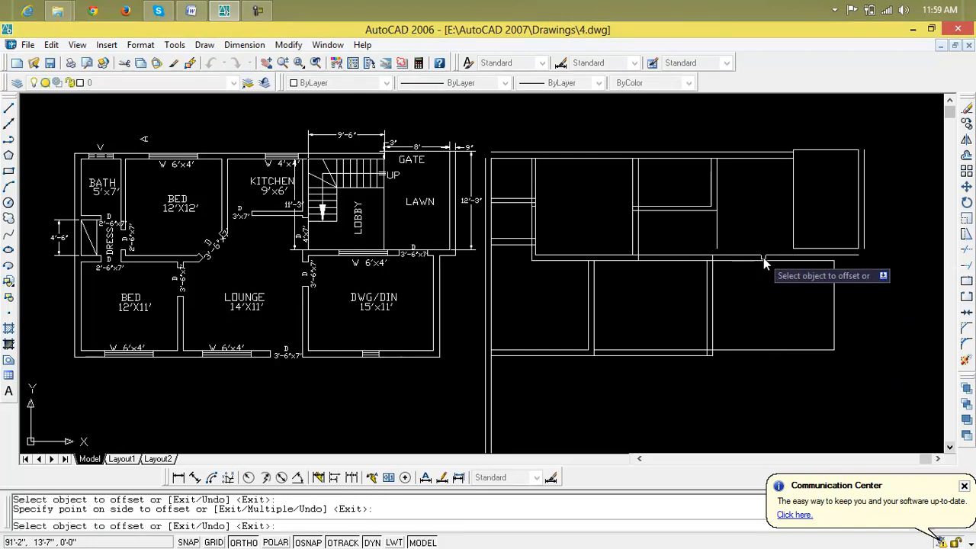
left_click(835, 305)
left_click(846, 308)
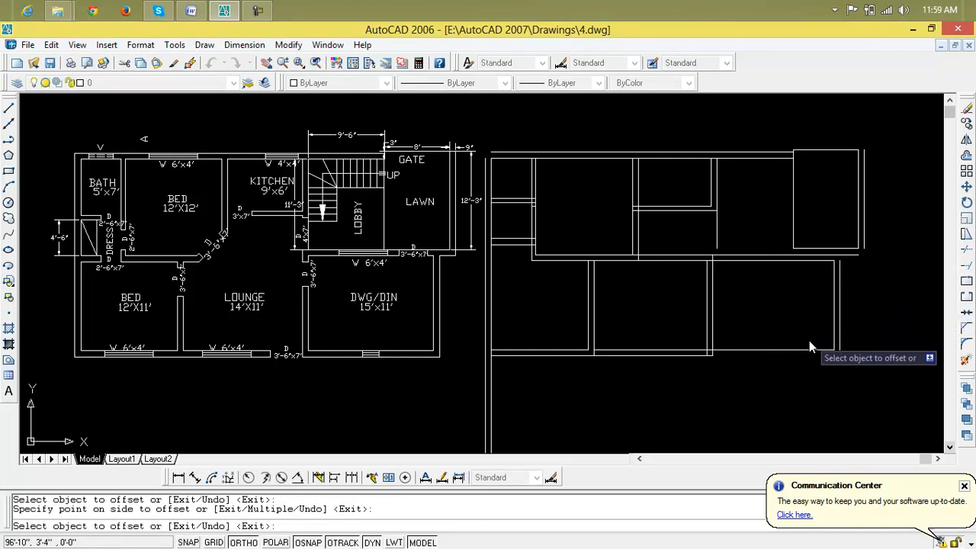
left_click(804, 351)
left_click(804, 365)
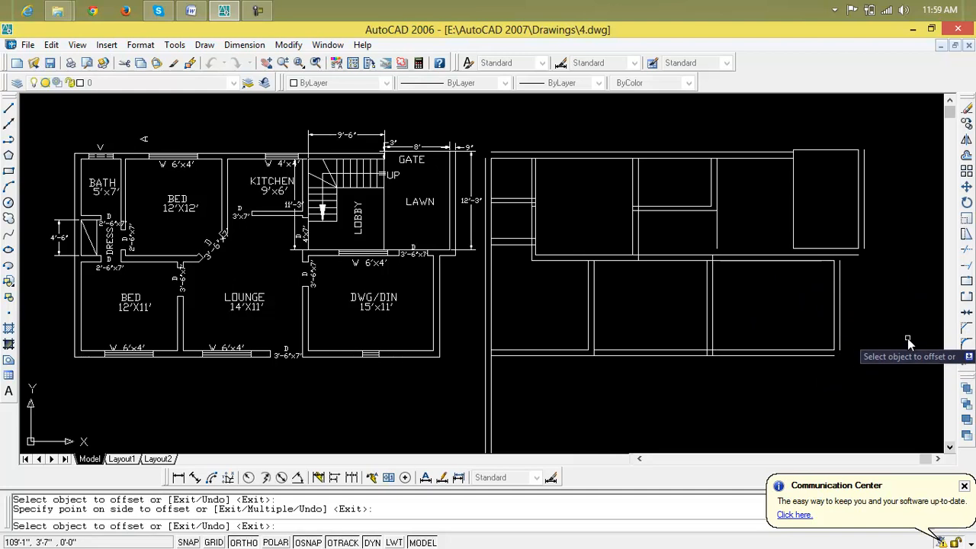
key("Escape")
key("Escape")
key("Escape")
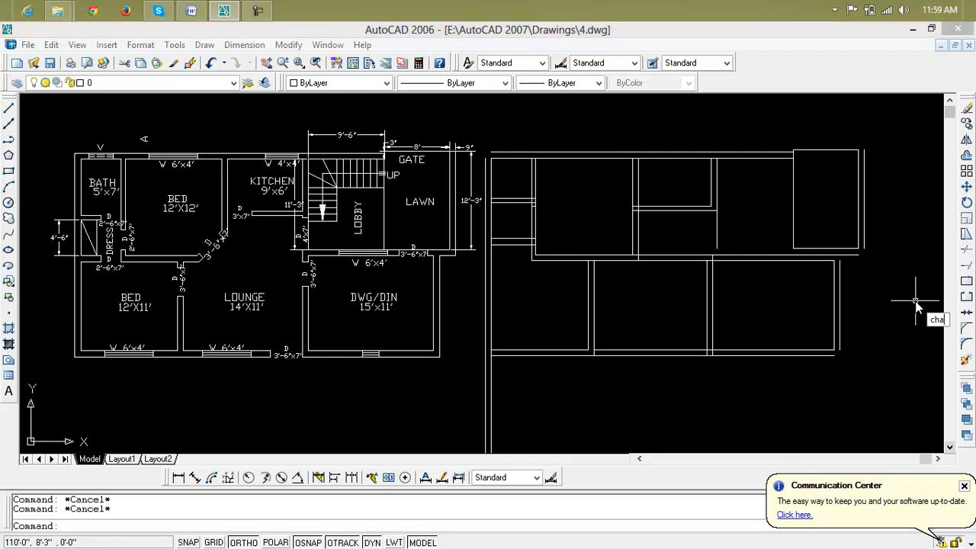
Join the outer wall lines at the drawing/dining room's lower-right corner into a sharp corner with Chamfer
key("Return")
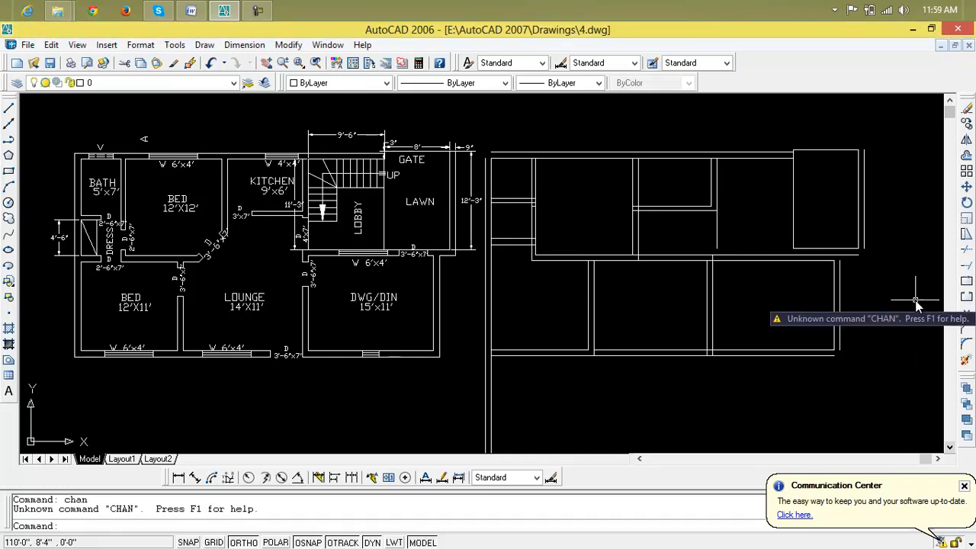
key("Escape")
key("Escape")
type("ch")
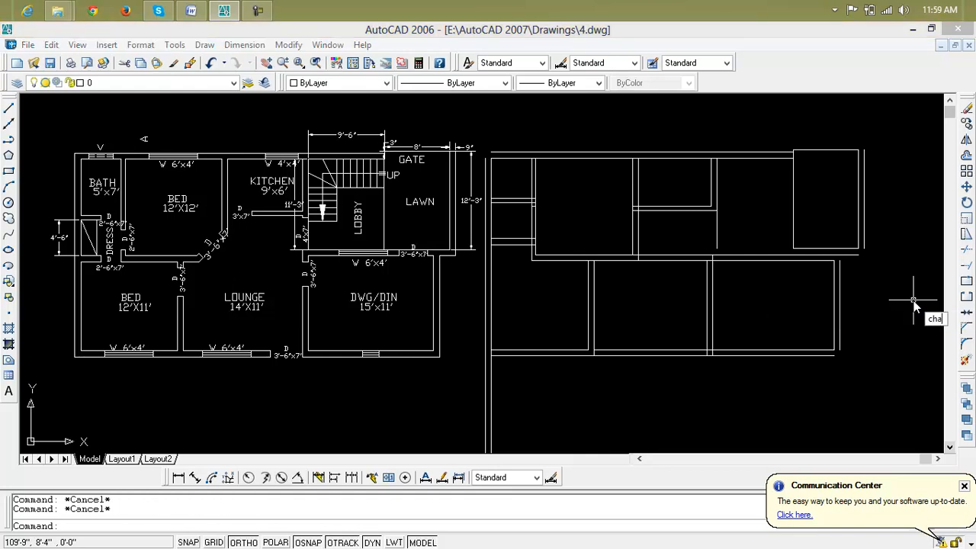
type("a")
key("Return")
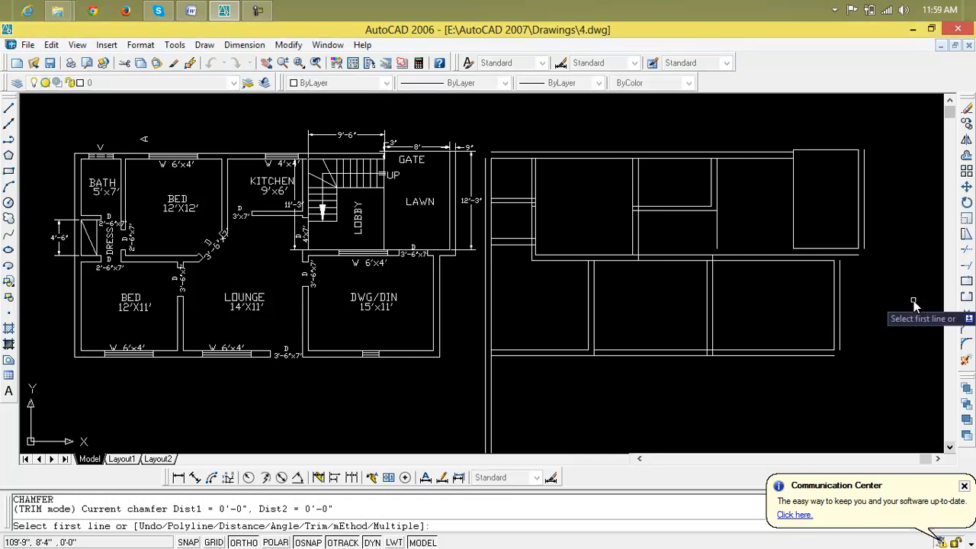
left_click(825, 357)
left_click(841, 344)
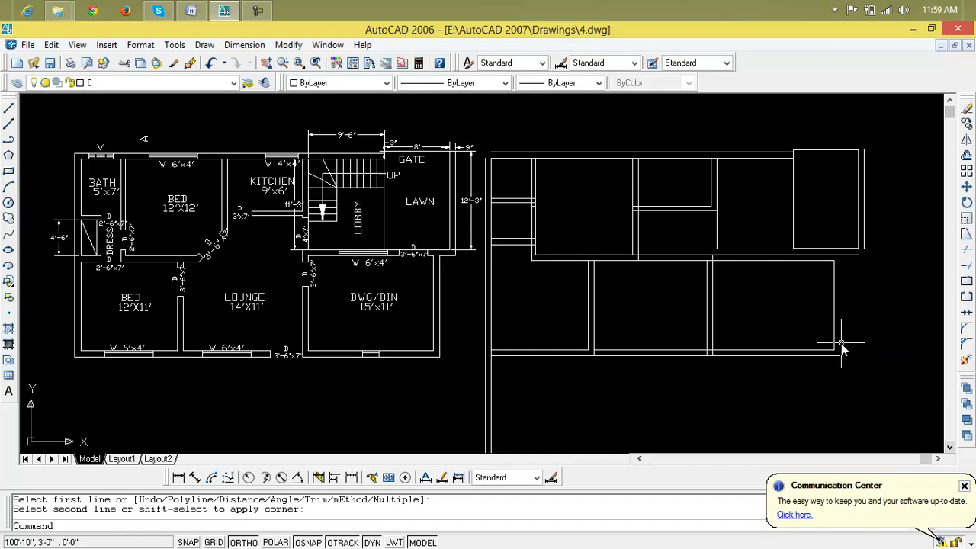
Chamfer the lawn's outer right wall line and the horizontal wall line below the lawn into a sharp corner
key("Return")
left_click(864, 247)
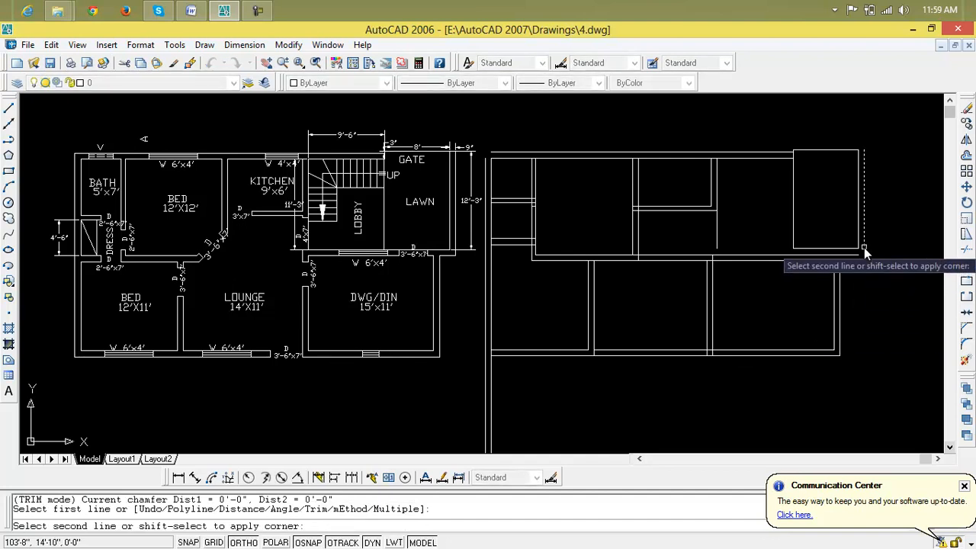
left_click(826, 256)
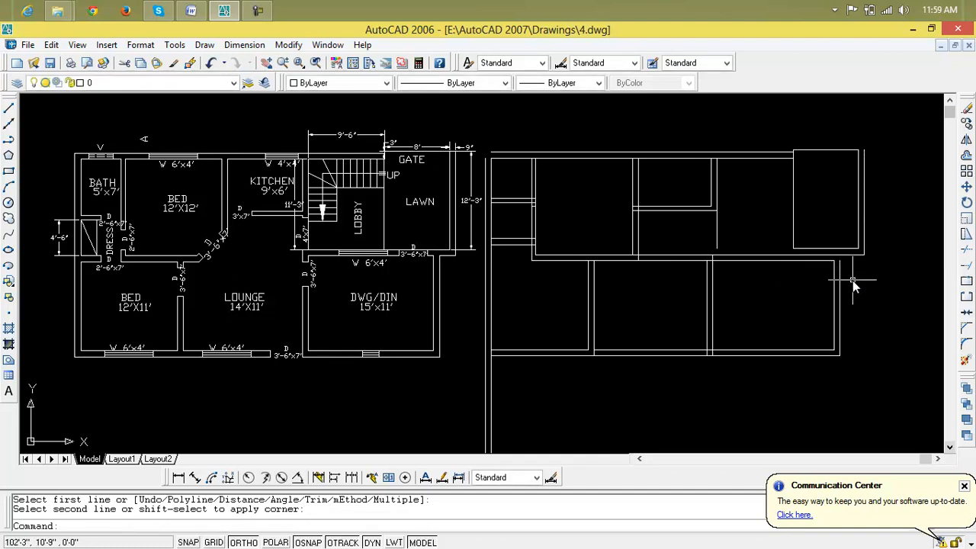
type("l")
key("Return")
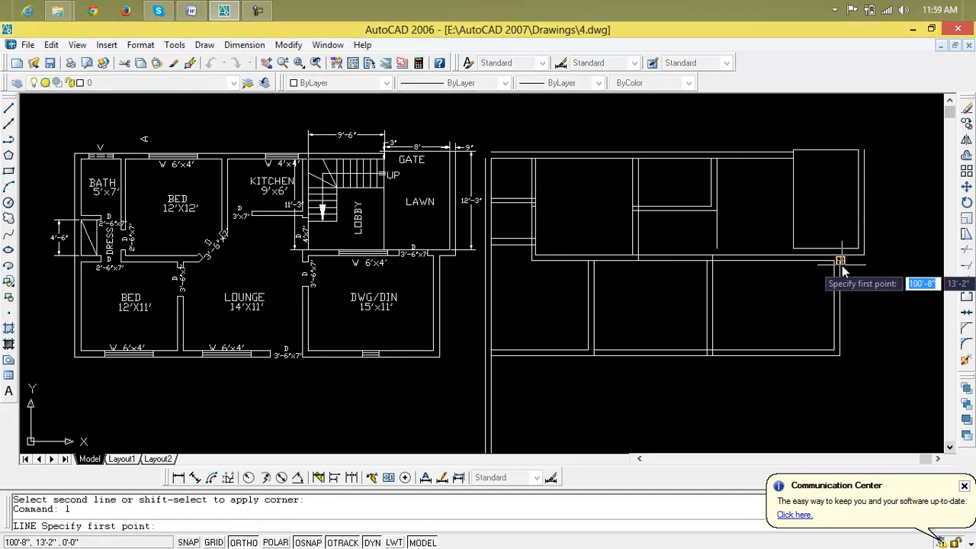
left_click(840, 260)
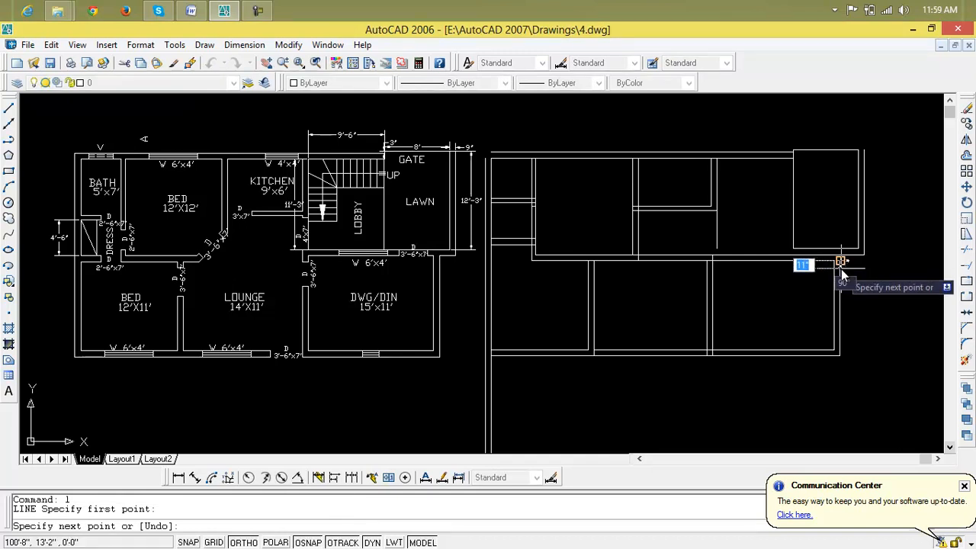
key("Escape")
key("Escape")
key("Escape")
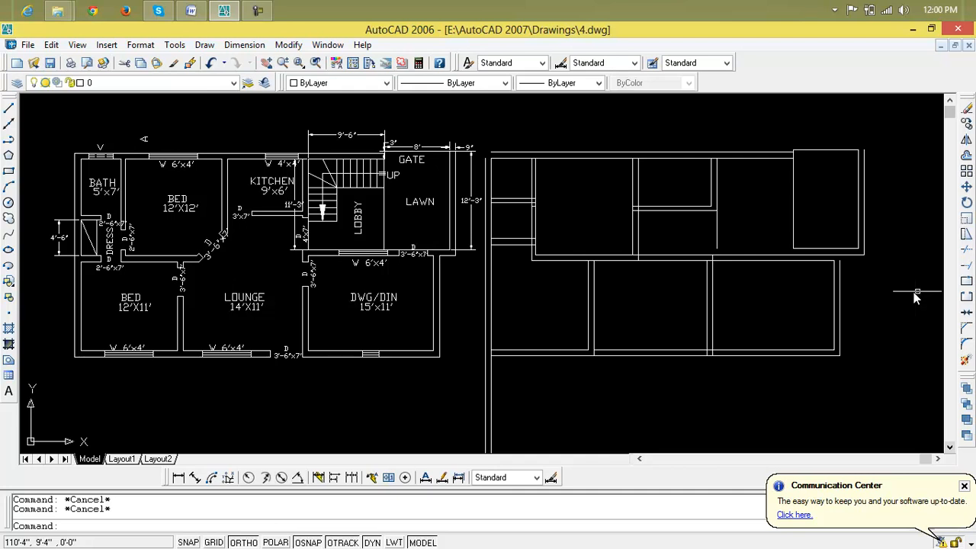
type("l")
key("Return")
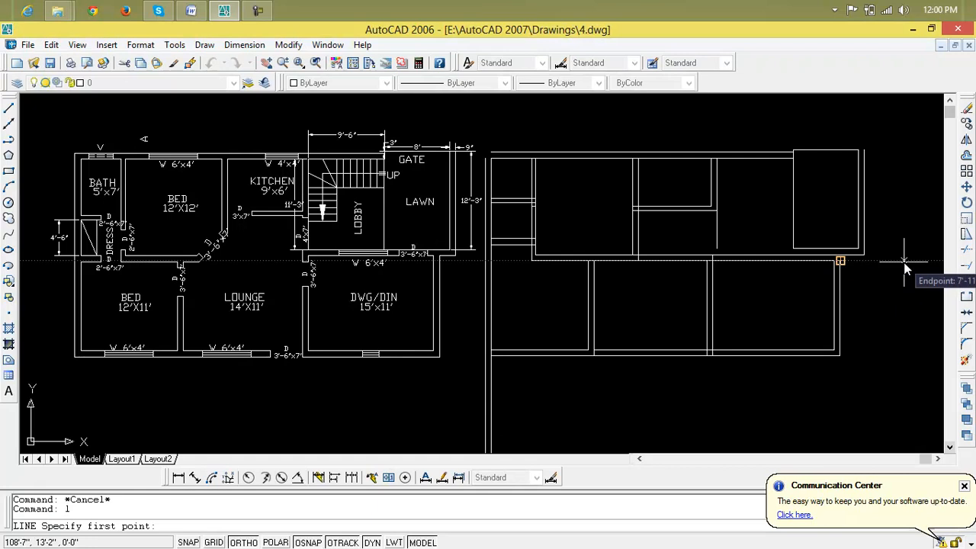
key("Escape")
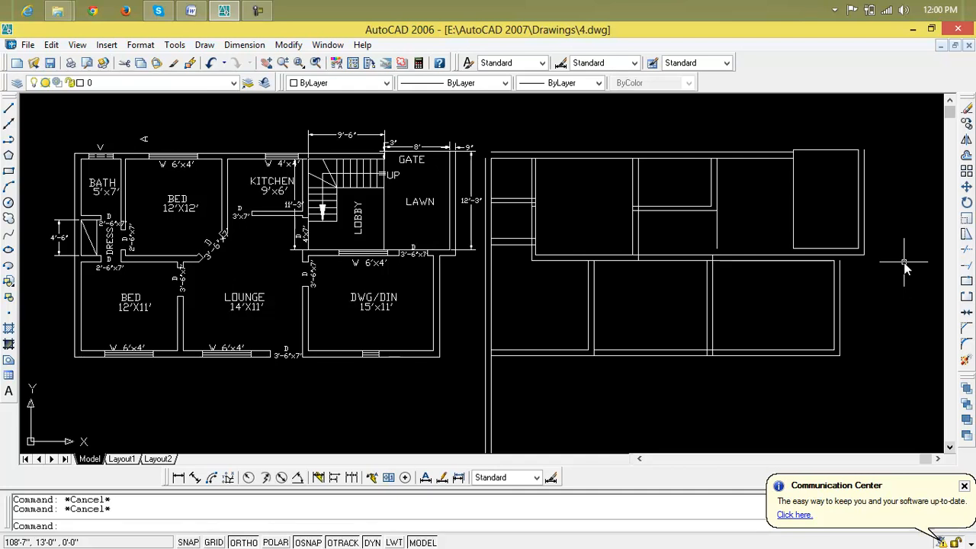
Chamfer the lawn's top line and its outer right wall line into a sharp upper-right corner
type("ch")
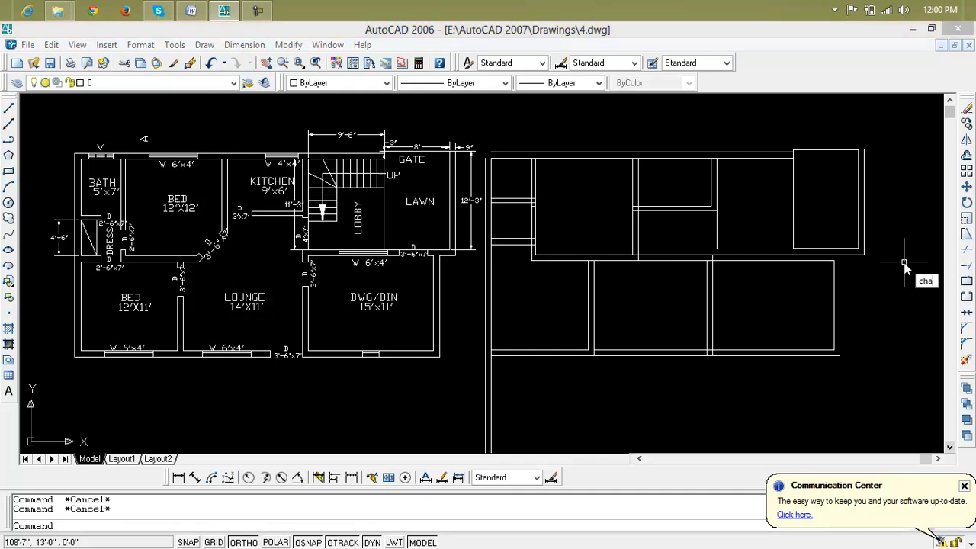
type("a")
key("Return")
left_click(849, 152)
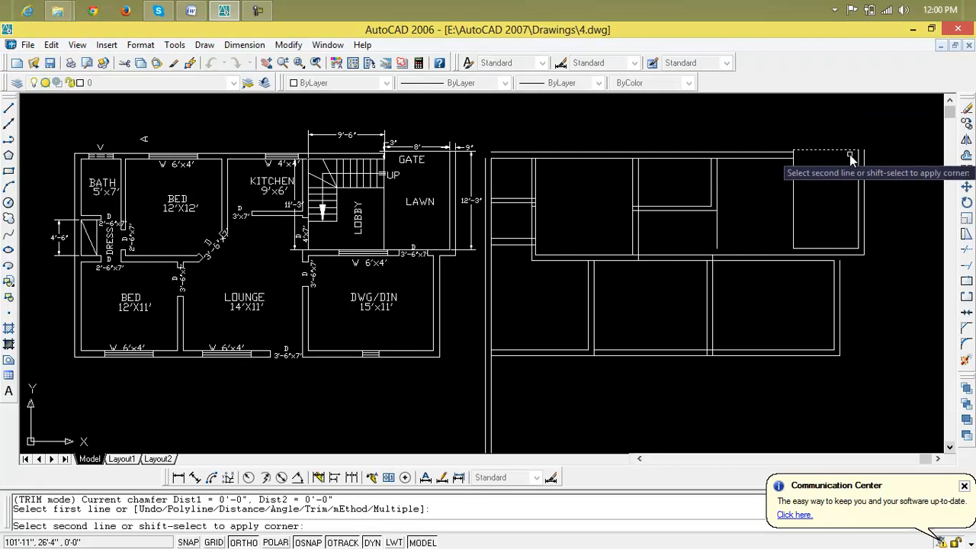
left_click(862, 161)
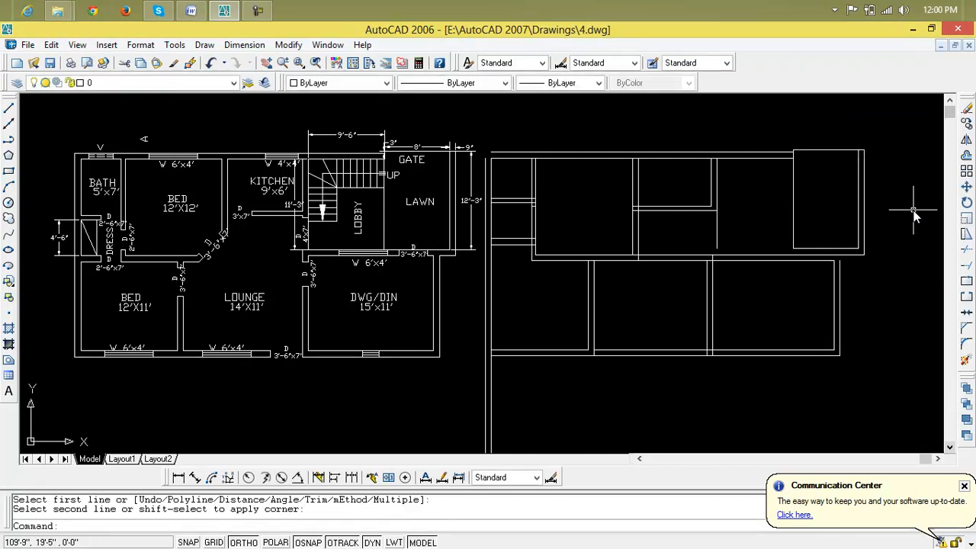
Chamfer the lawn's inner and outer right wall lines with the upper and lower lines of the wall below it, forming sharp corners
key("Return")
left_click(826, 256)
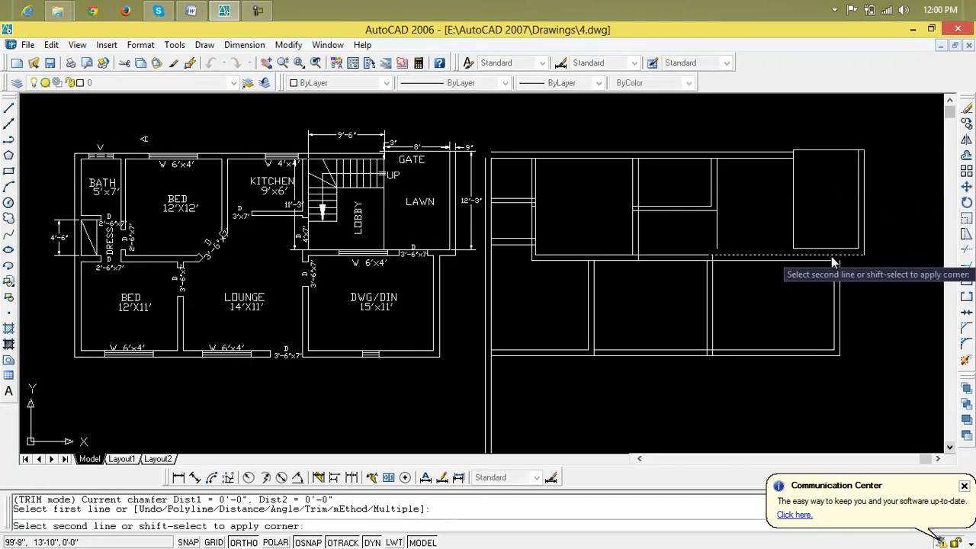
left_click(860, 246)
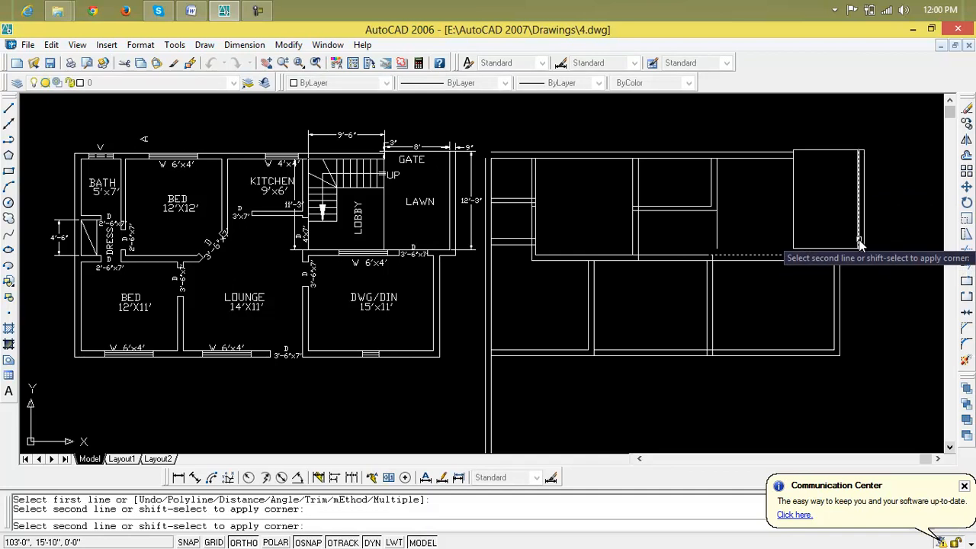
left_click(860, 244)
key("Return")
left_click(865, 247)
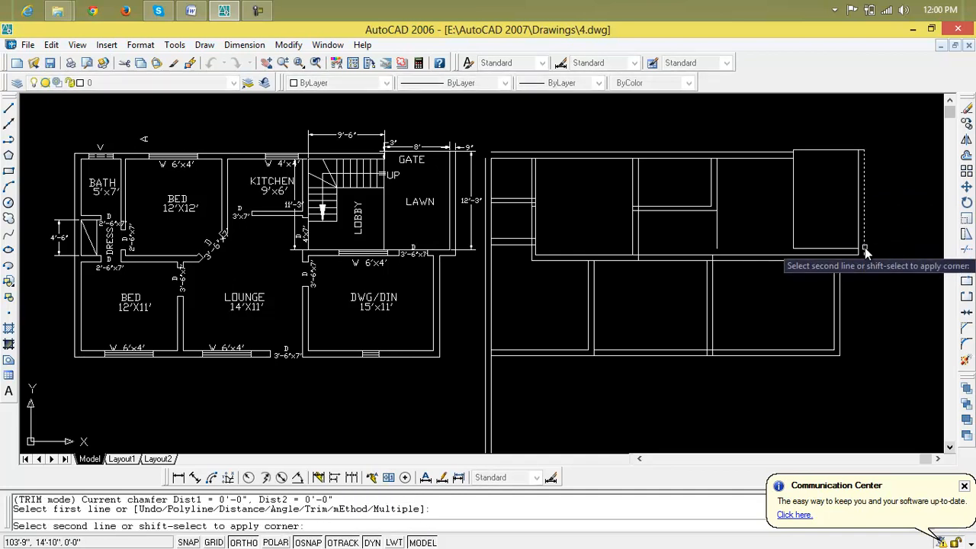
left_click(835, 259)
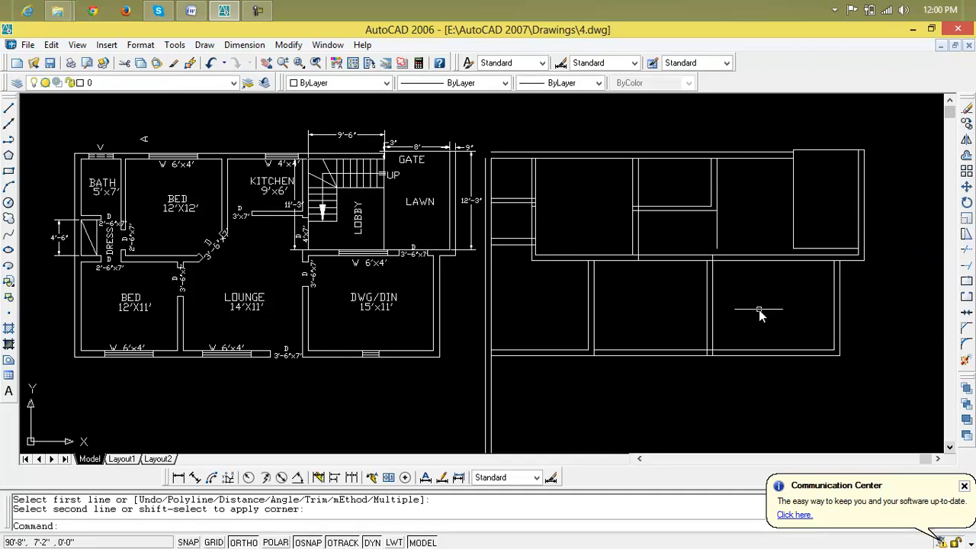
Draw a short horizontal line from the new plan's lower-left corner leftward across both left wall lines, continuing the bottom outer wall line
middle_click_drag(734, 307, 767, 273)
scroll(767, 275, "down", 2)
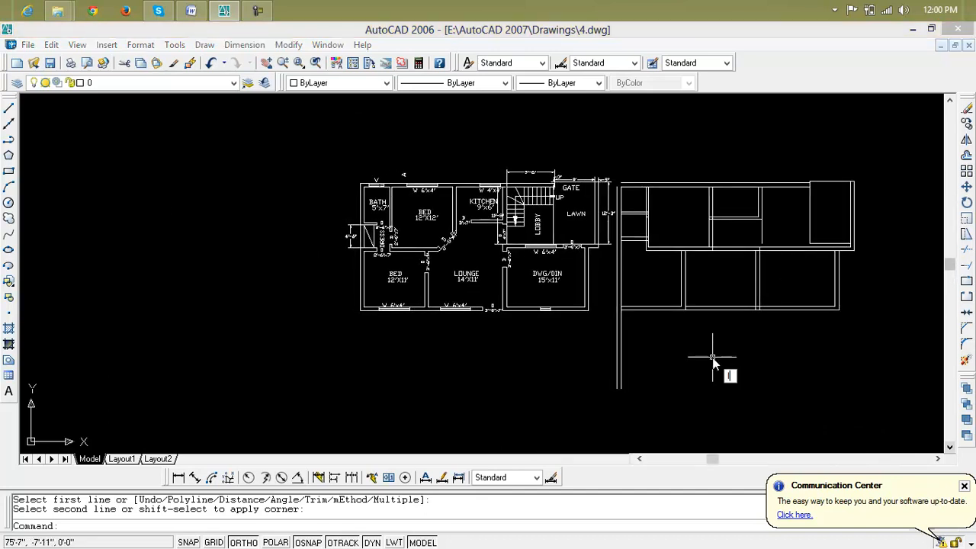
type("l")
key("Return")
scroll(611, 311, "up", 3)
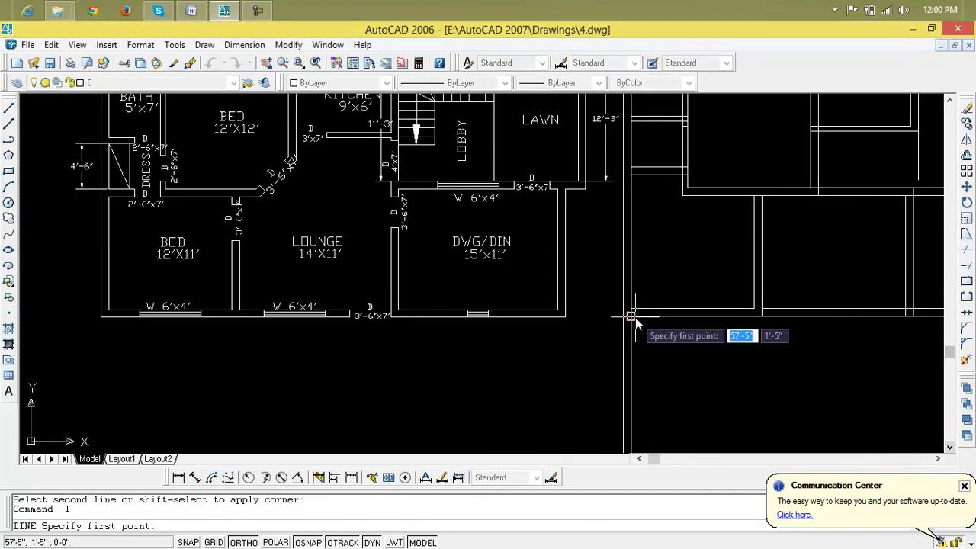
left_click(634, 317)
left_click(605, 321)
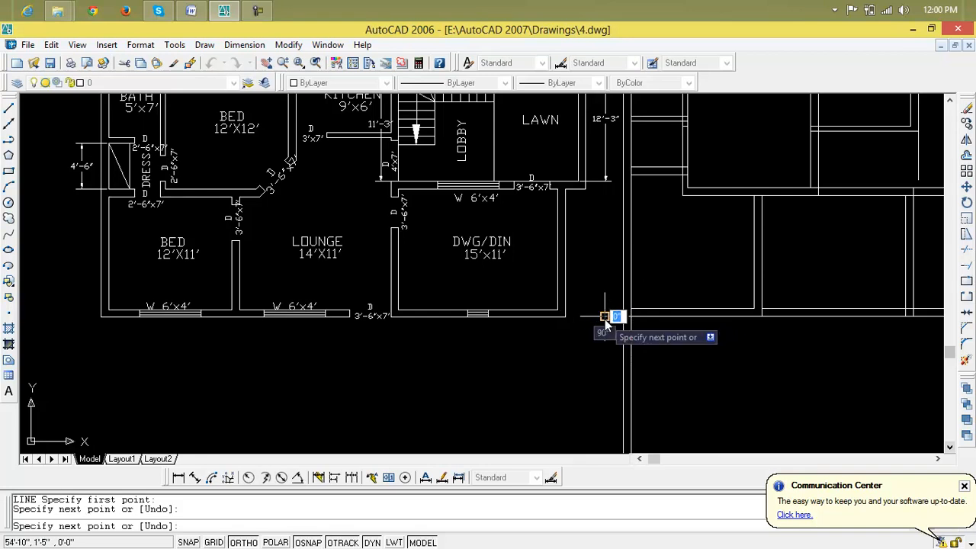
key("Escape")
key("Escape")
Trim the left wall lines below the bottom outer wall line and the horizontal stub projecting beyond the lower-left corner
type("tr")
key("Return")
key("Return")
left_click(699, 349)
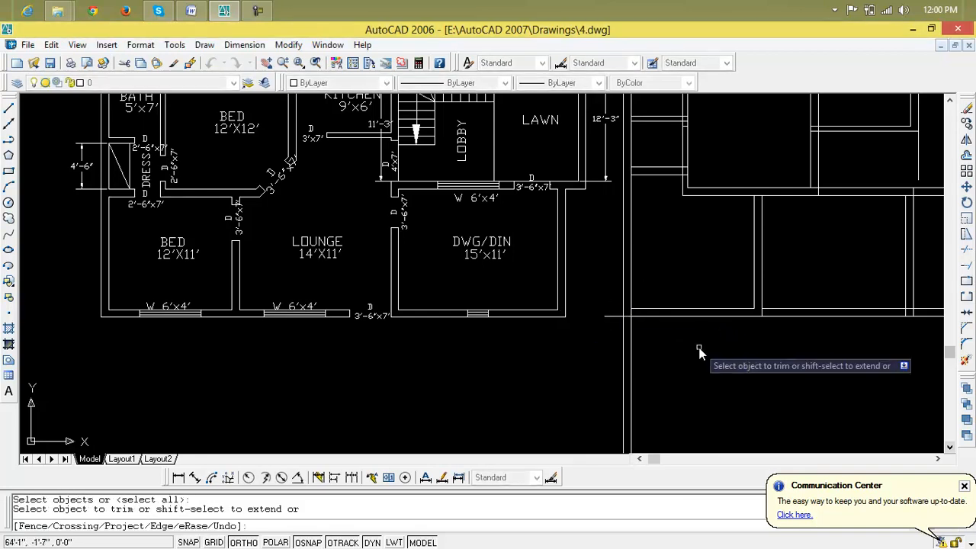
left_click(607, 373)
scroll(656, 385, "down", 5)
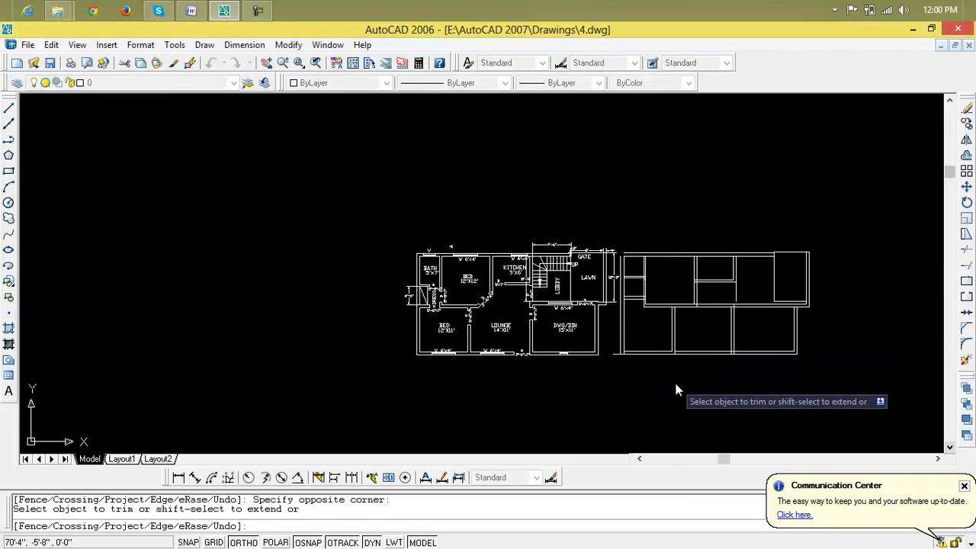
left_click(616, 353)
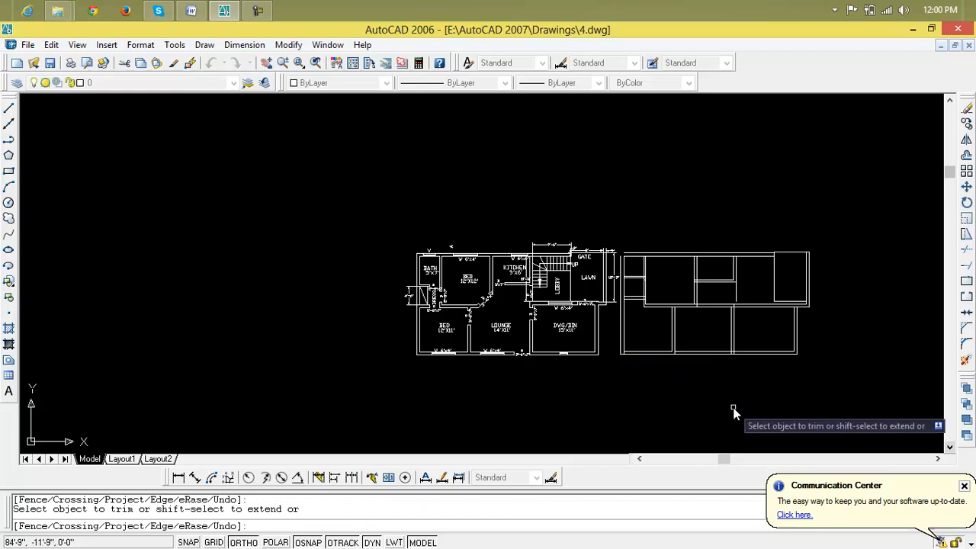
key("Escape")
key("Escape")
scroll(686, 314, "up", 3)
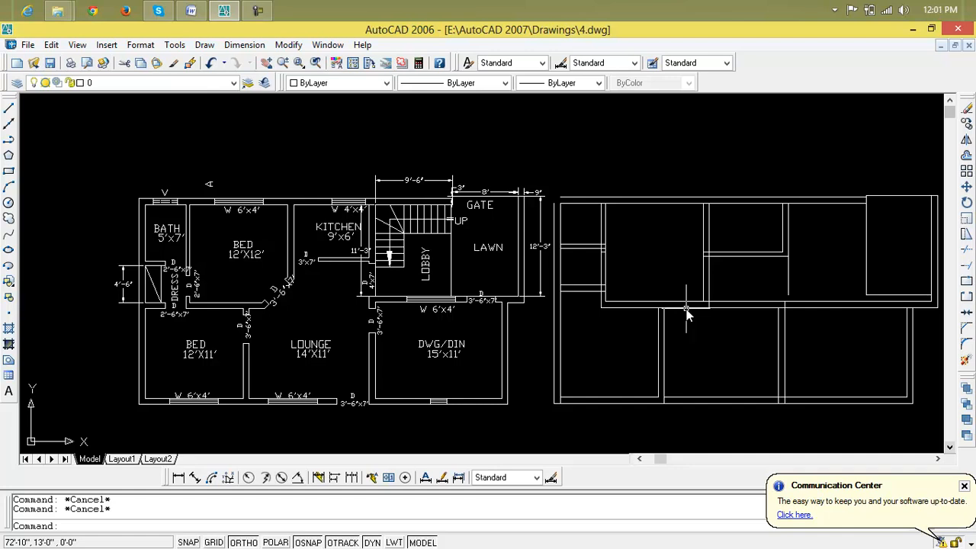